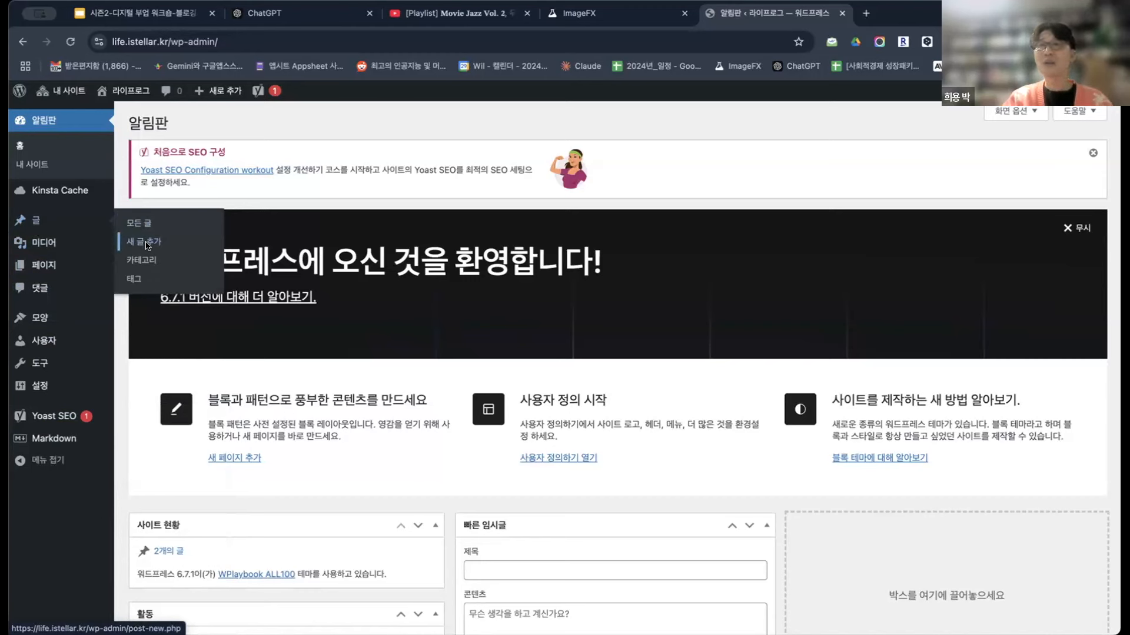
- Create a new blog post and look through its post settings
click(147, 245)
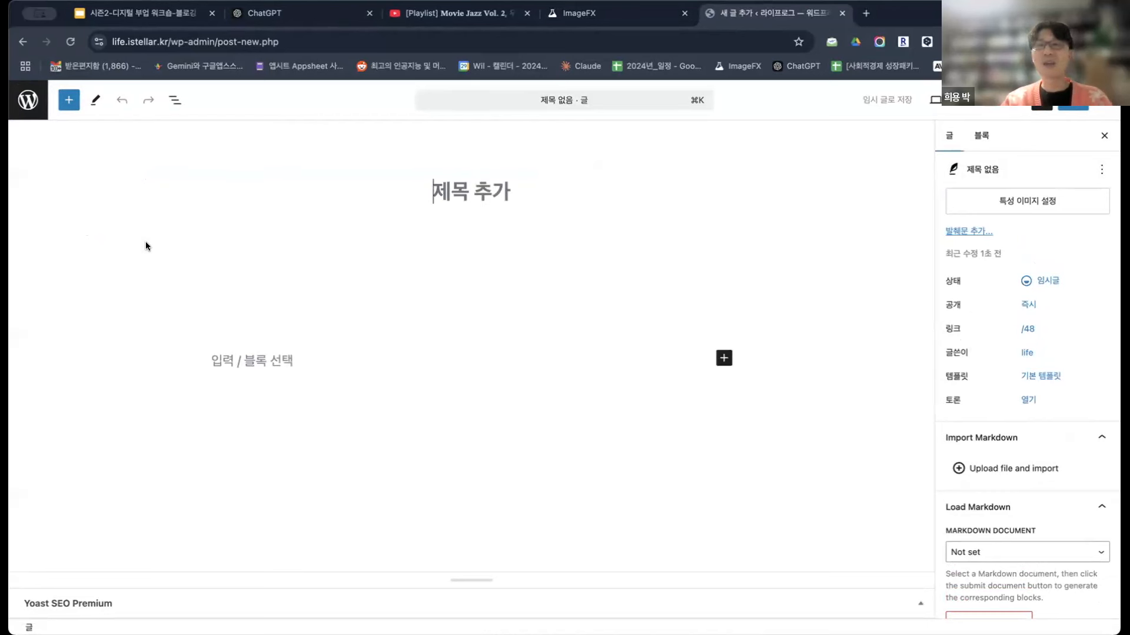
click(1105, 137)
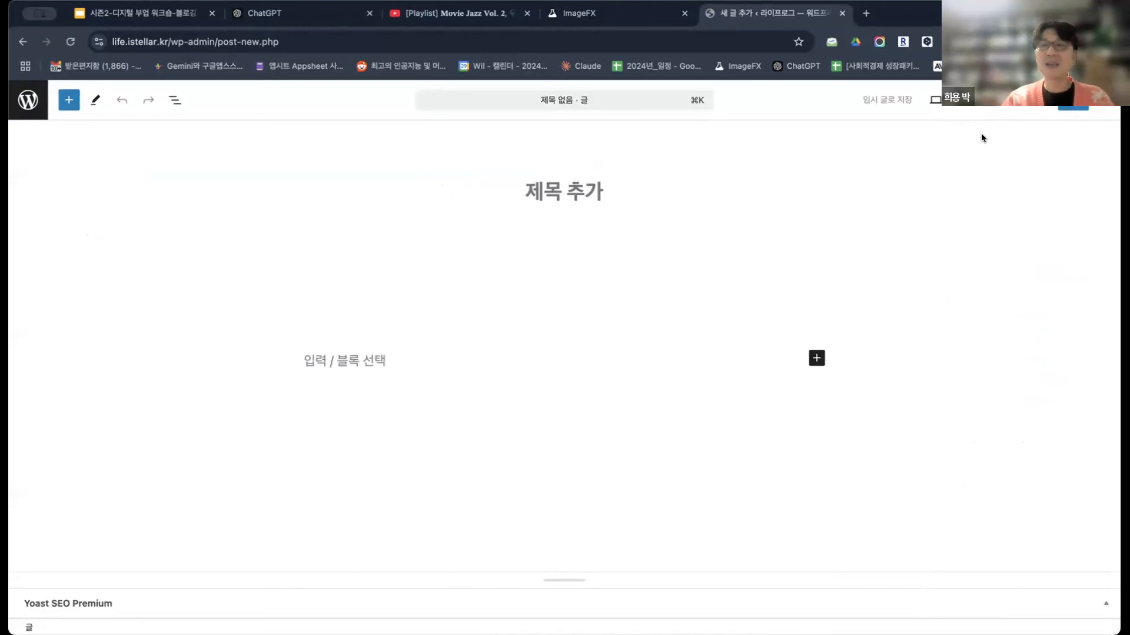
click(1044, 106)
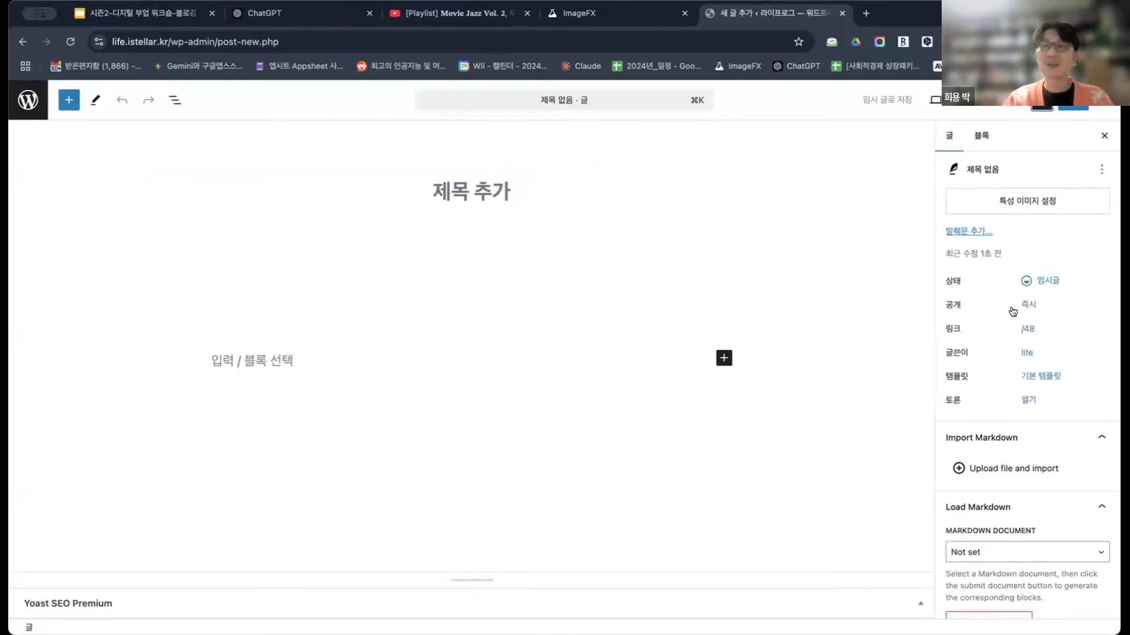
scroll(1018, 424, down, 10)
scroll(1018, 421, up, 10)
scroll(1018, 420, down, 10)
scroll(1017, 420, up, 10)
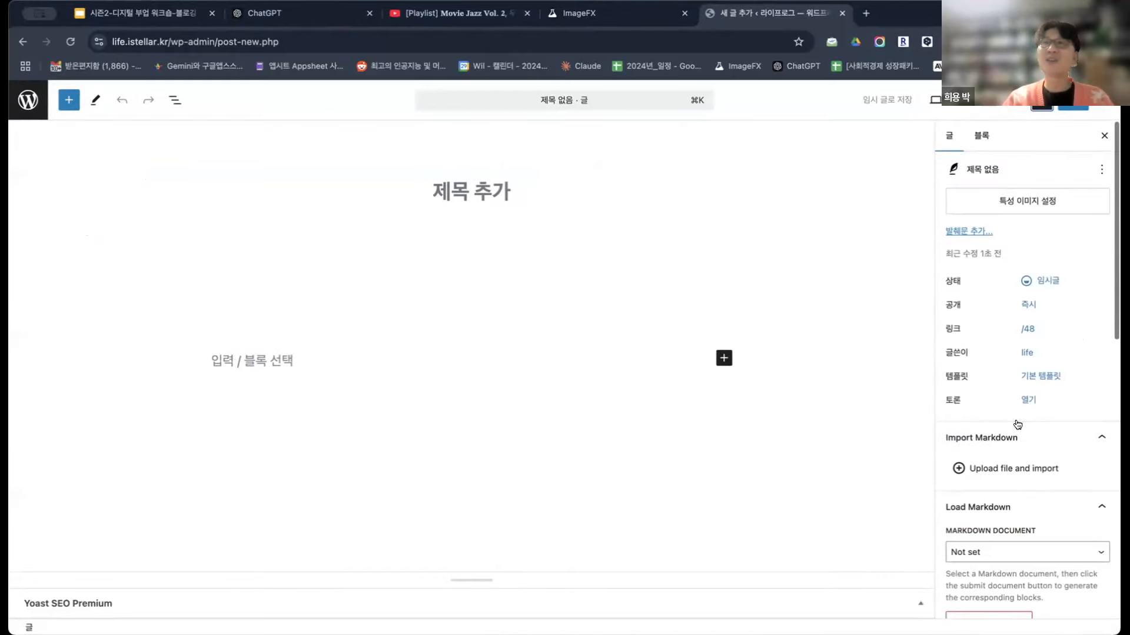
- Copy the article title "내 블로그의 핵심 독자 설정하기: 타겟 독자를 정하는 3가지 방법" from ChatGPT into the WordPress post title
click(473, 186)
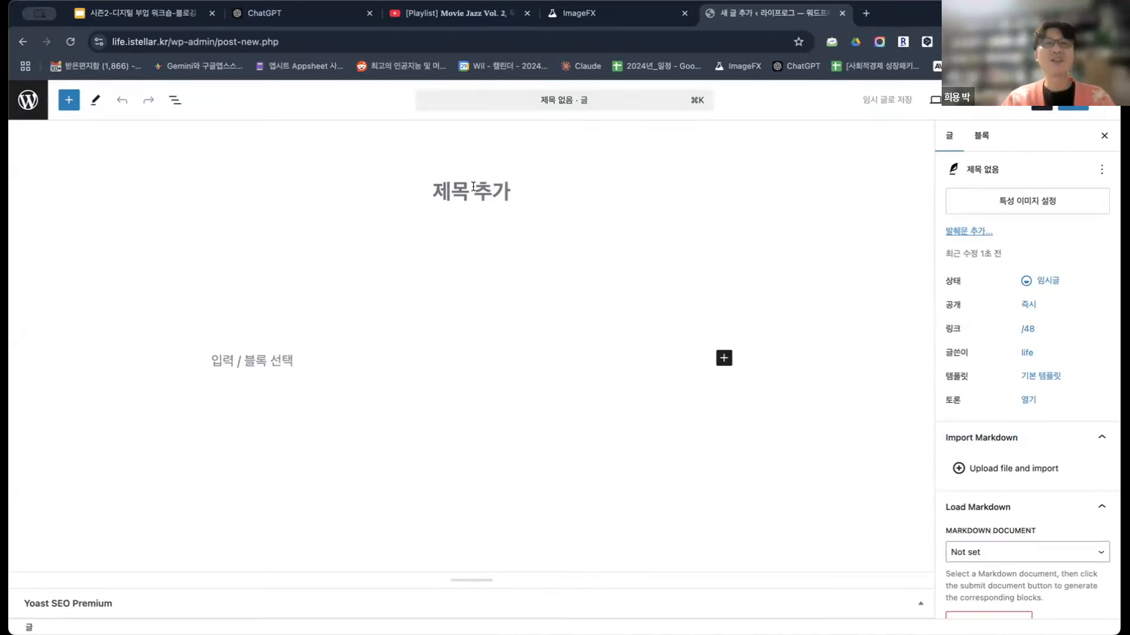
click(292, 21)
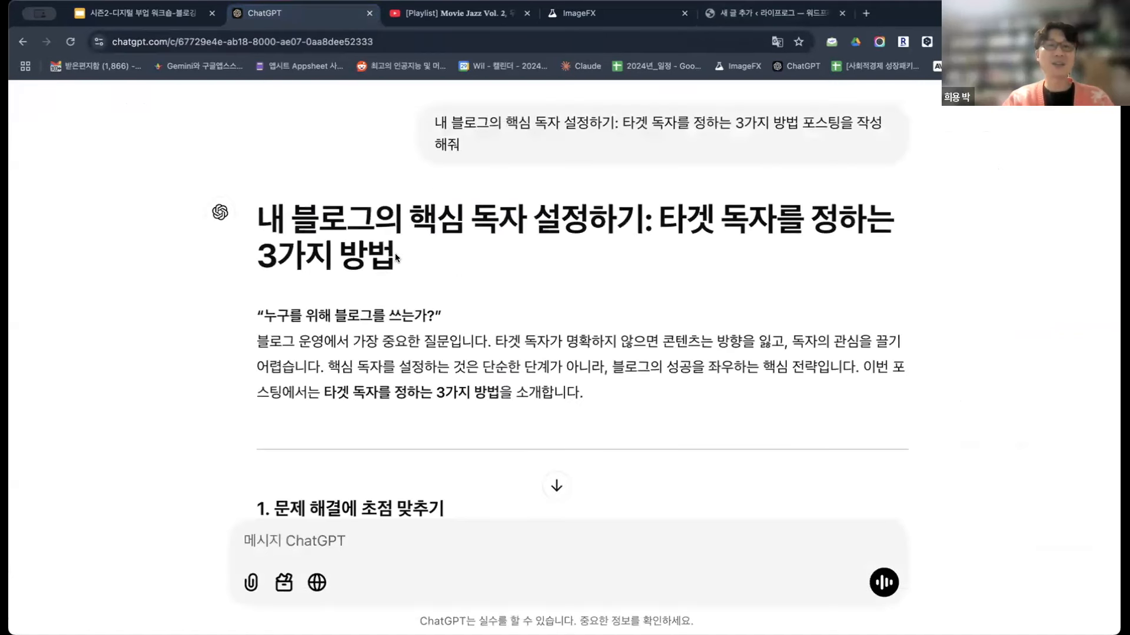
drag(394, 255, 254, 209)
key(super+c)
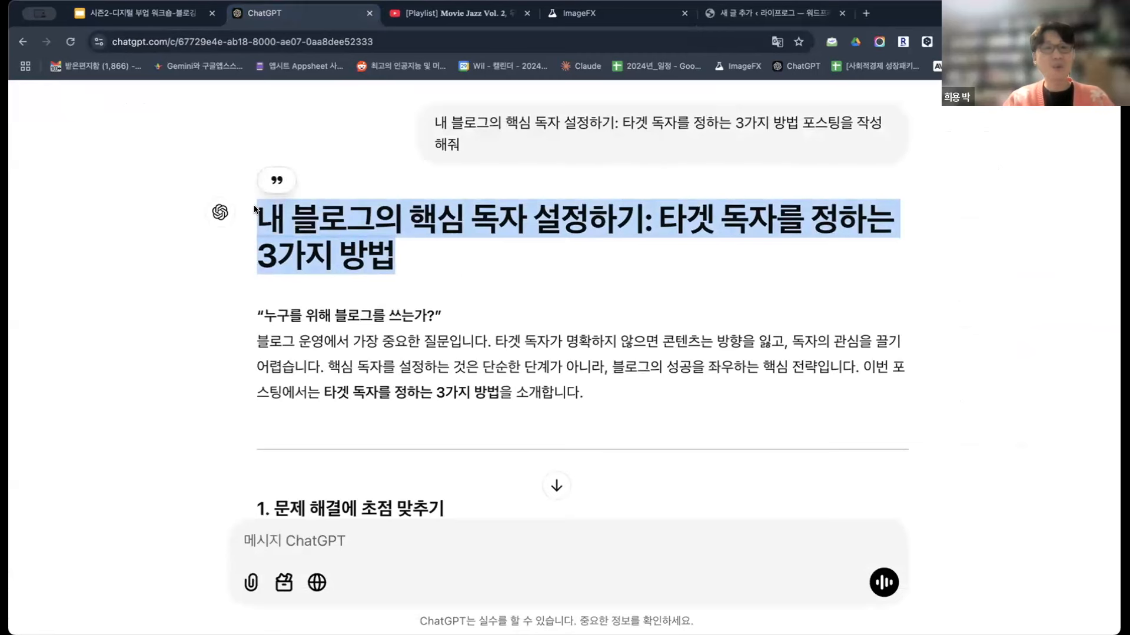
click(740, 17)
drag(740, 18, 429, 17)
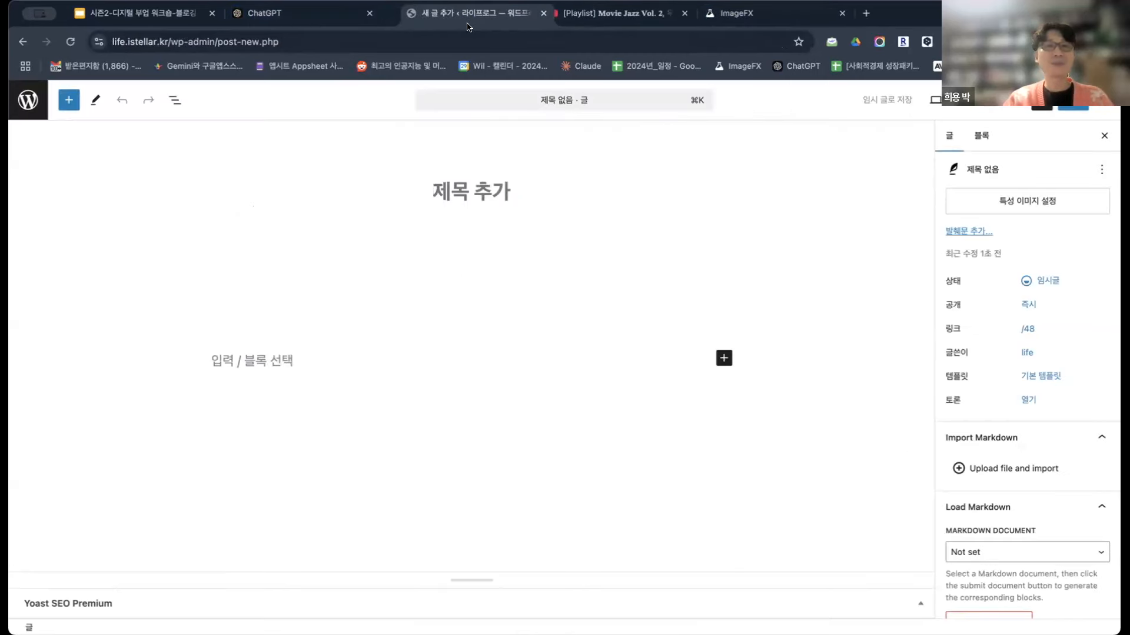
click(453, 181)
key(super+v)
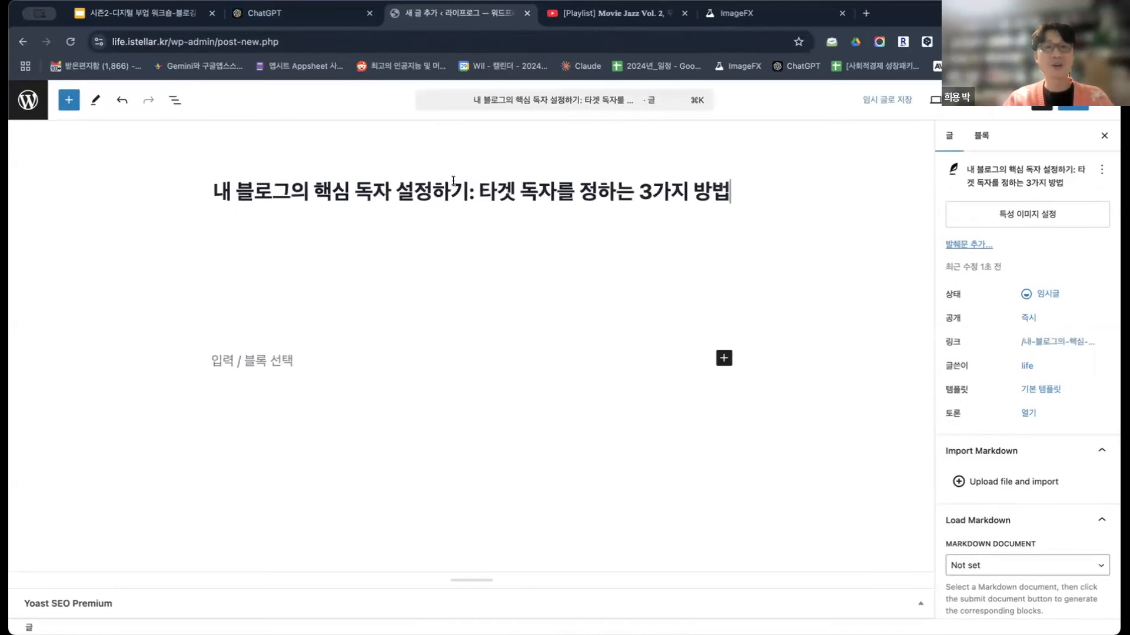
- Close the YouTube playlist and ImageFX pages, keeping the post editor open
click(684, 13)
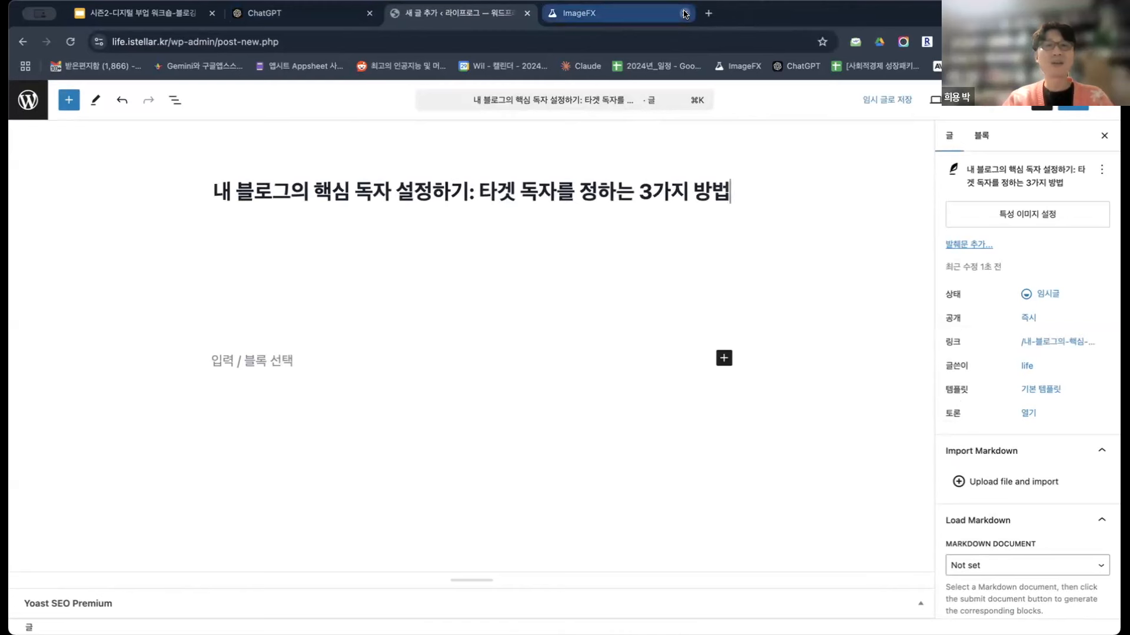
click(685, 13)
click(513, 191)
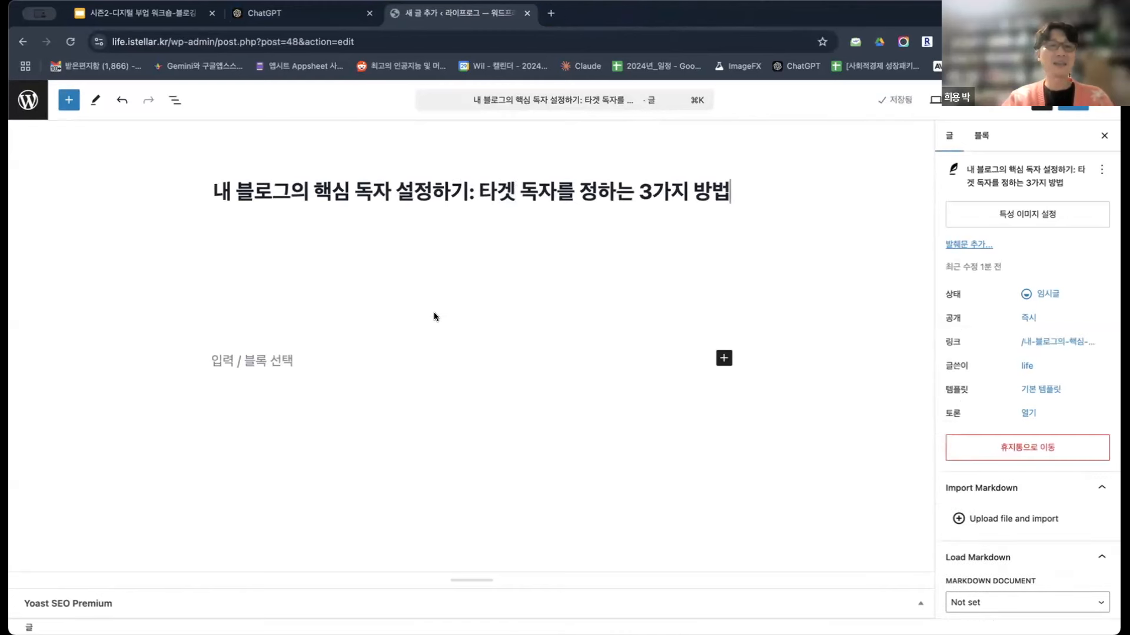
- Insert a paragraph (단락) block in the empty body below the post title
click(212, 361)
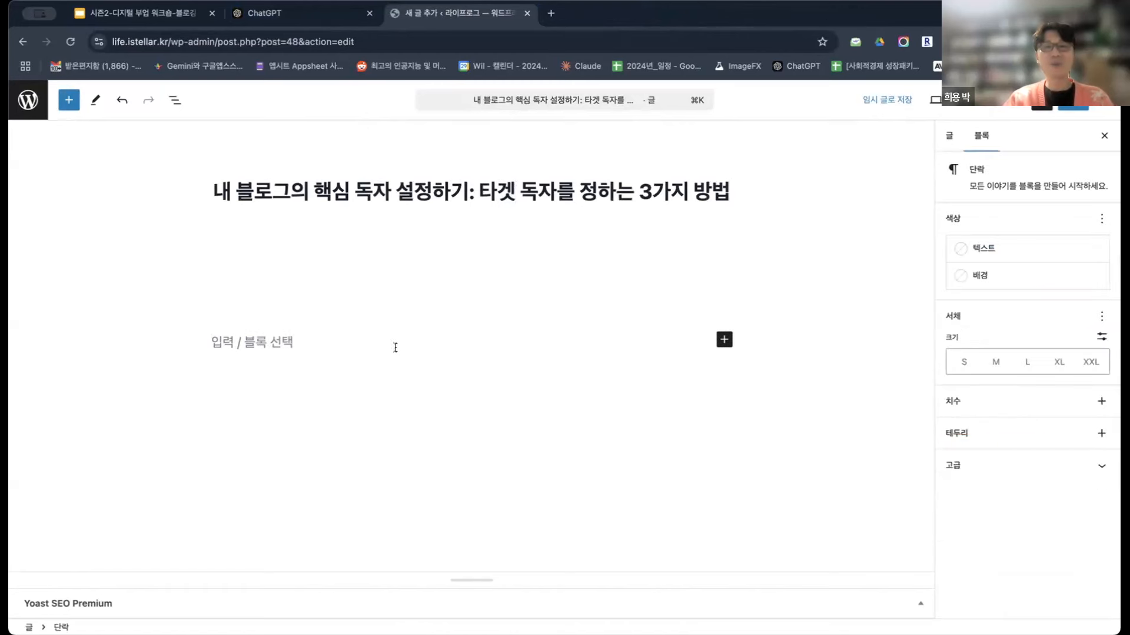
click(449, 328)
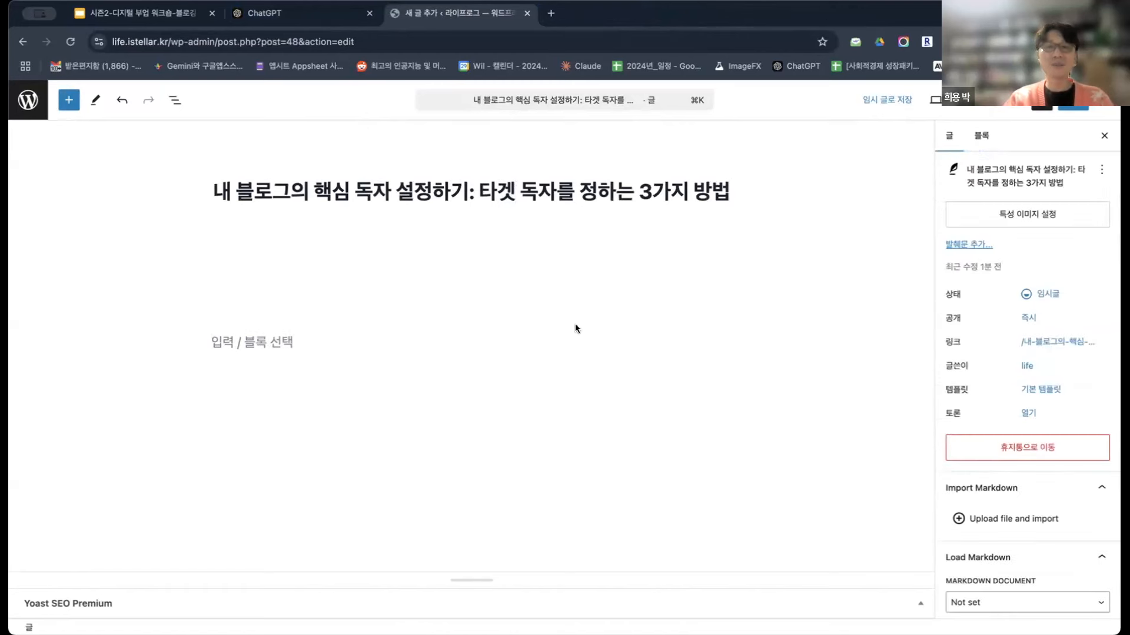
click(408, 346)
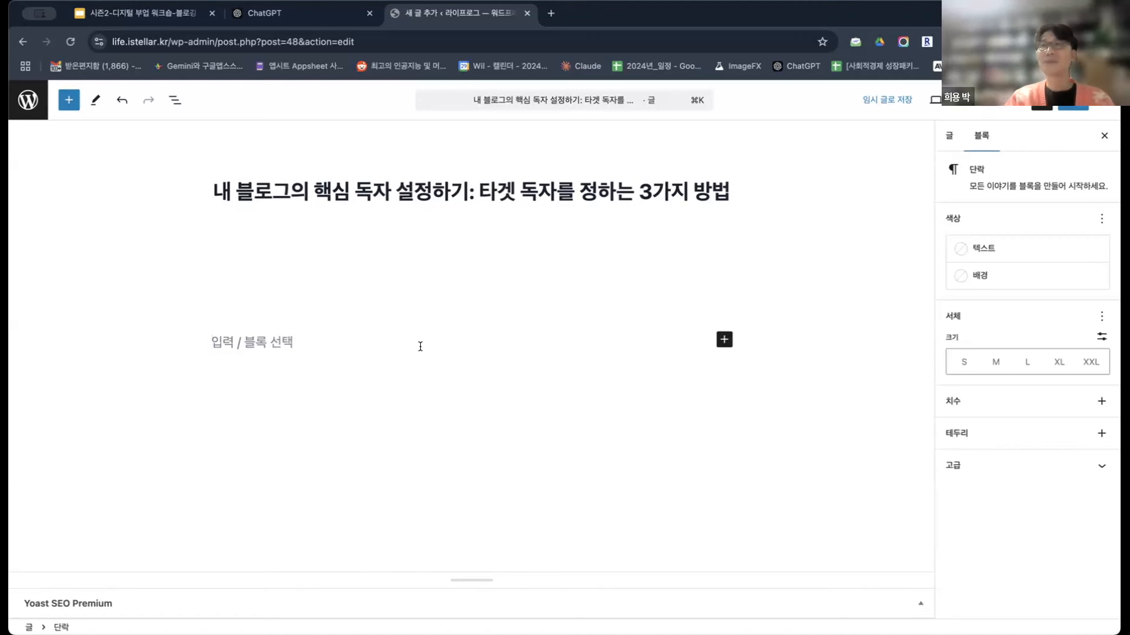
click(722, 341)
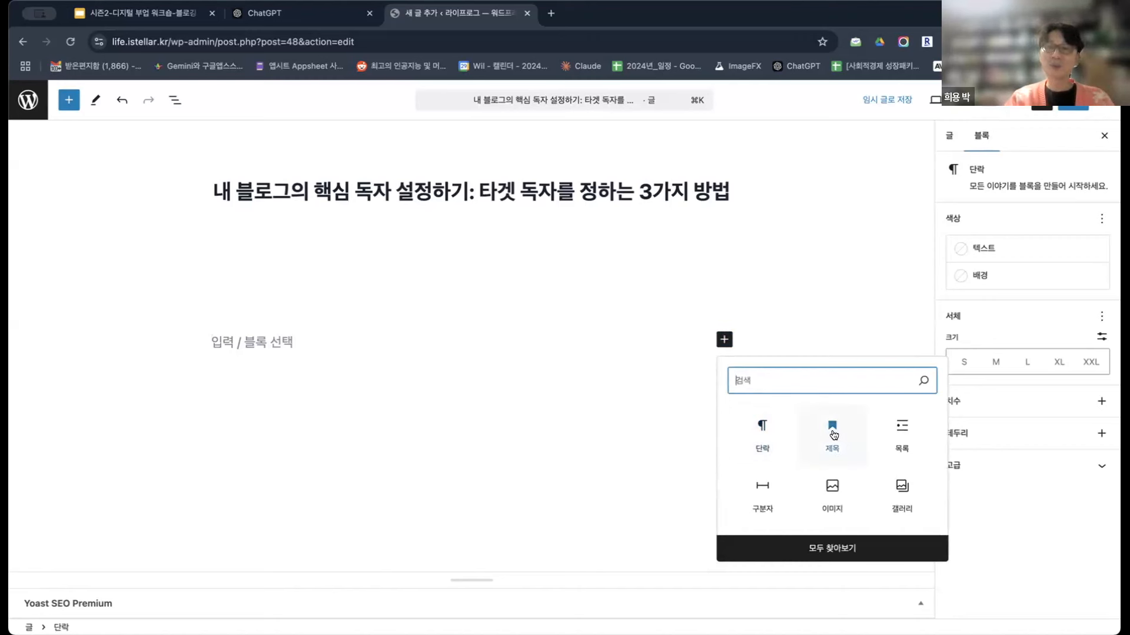
click(762, 434)
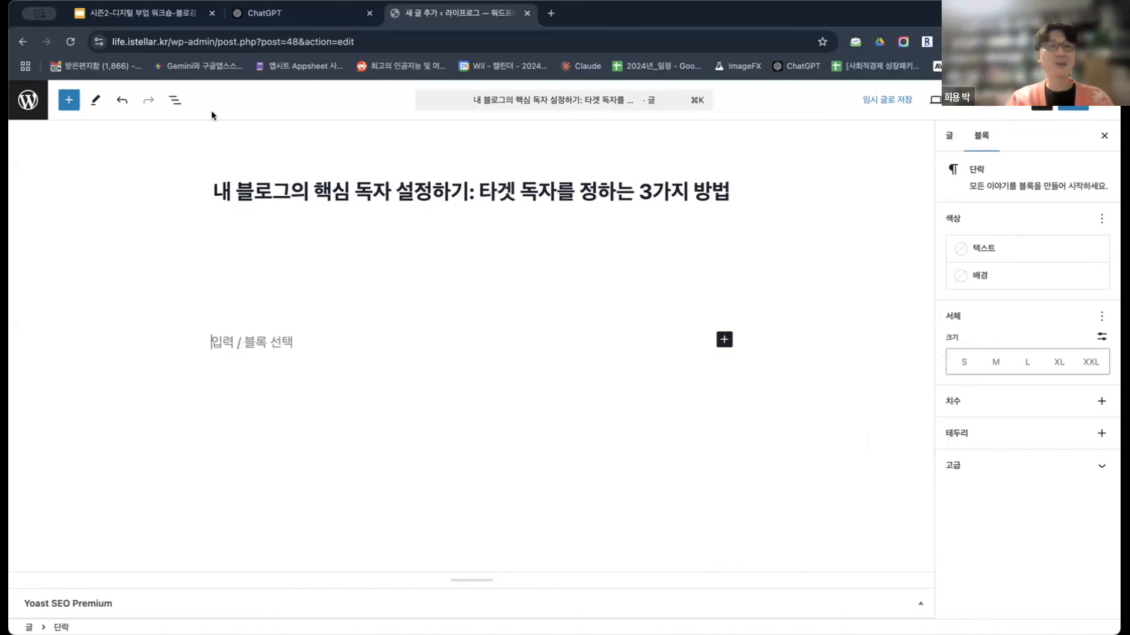
- Copy the introduction starting with "누구를 위해 블로그를 쓰는가?" from ChatGPT into the WordPress body paragraph
click(272, 22)
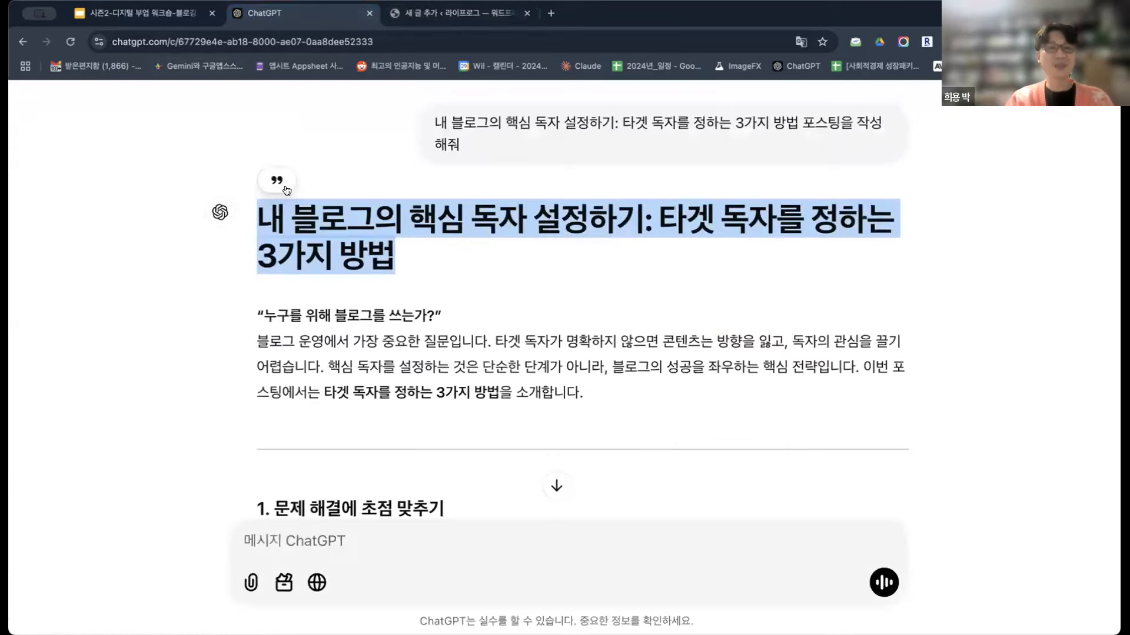
scroll(394, 323, down, 5)
scroll(451, 294, up, 2)
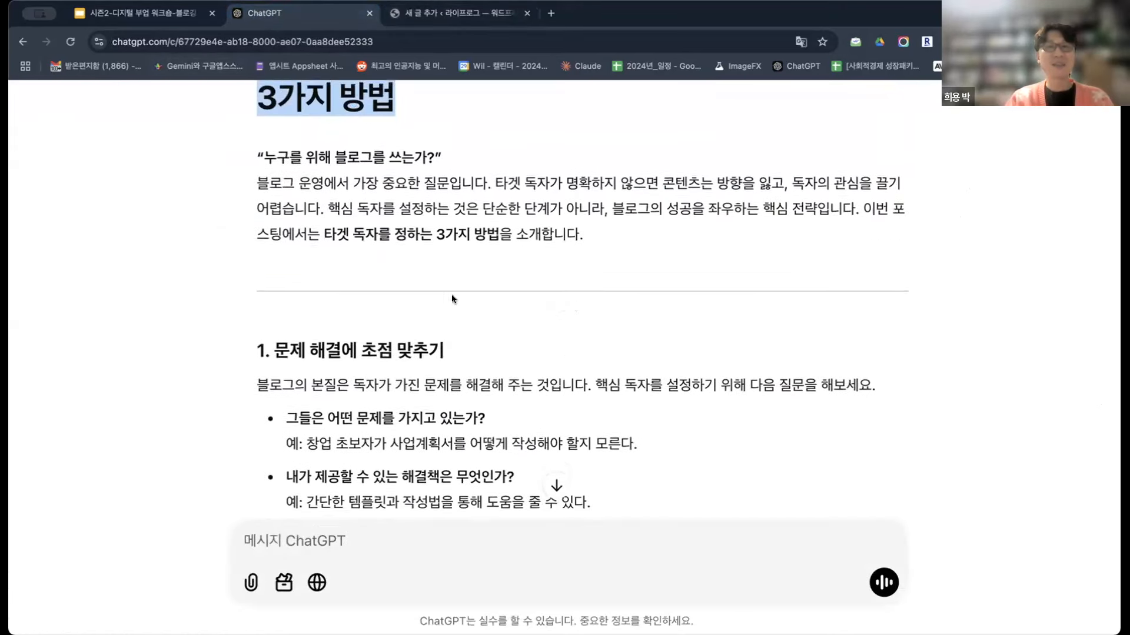
click(582, 250)
drag(583, 250, 253, 171)
key(super+c)
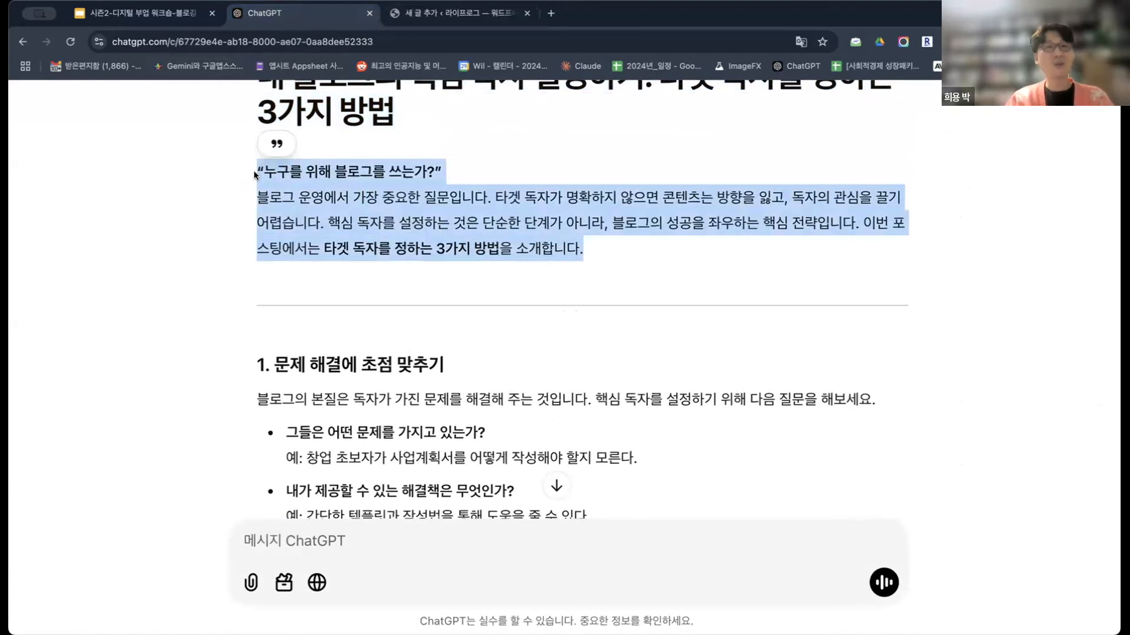
click(438, 13)
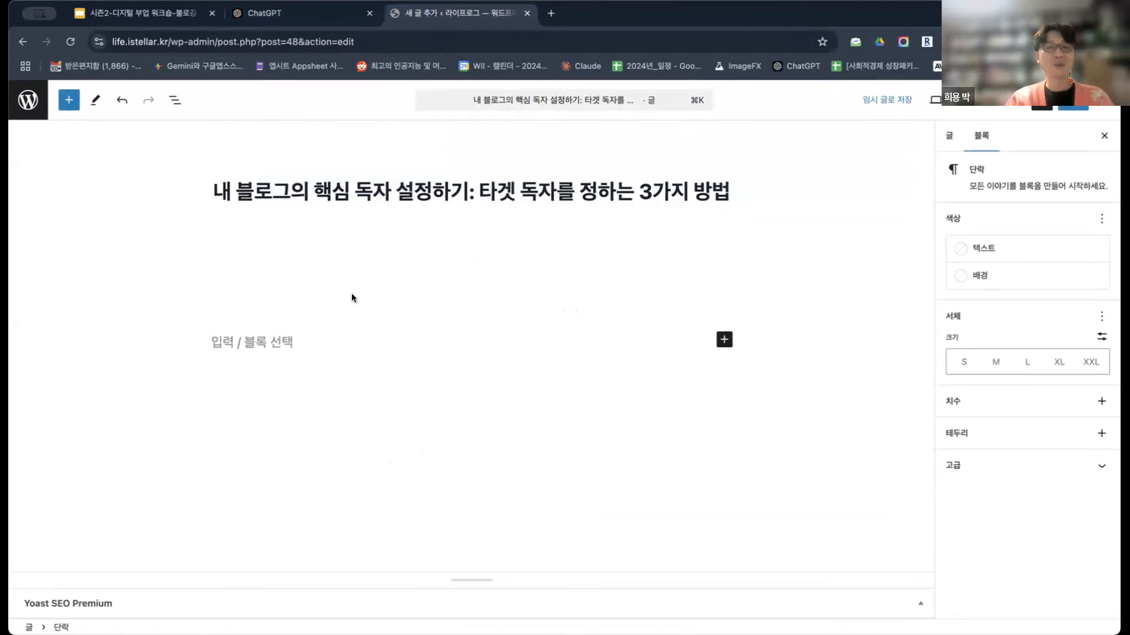
key(super+v)
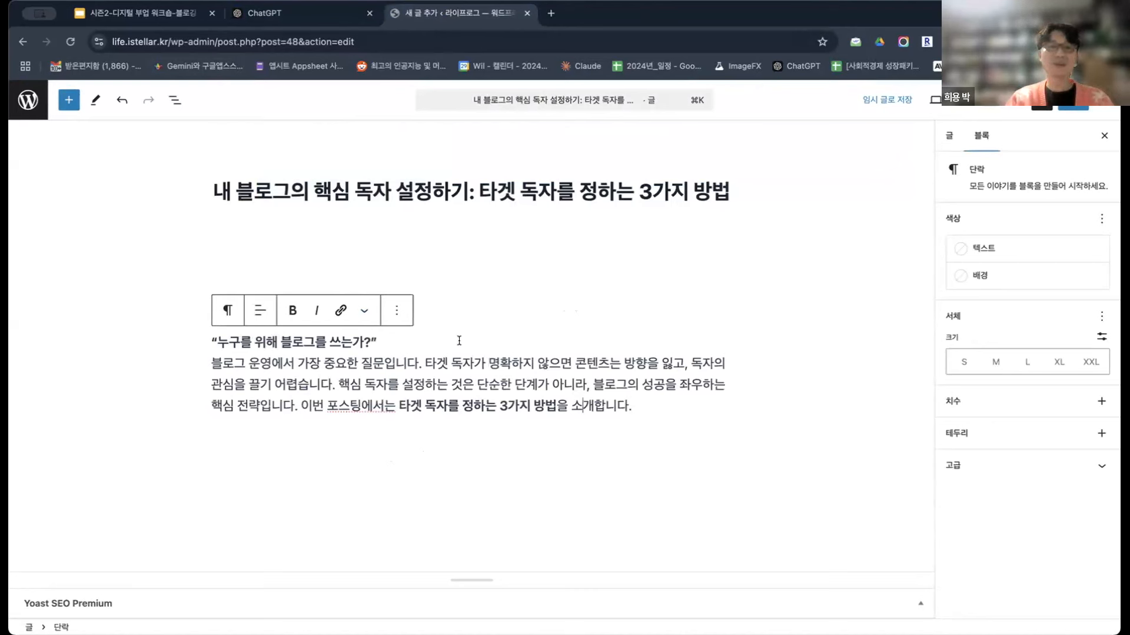
- Try the L font size on the introduction paragraph, then set its size to M
drag(384, 341, 209, 339)
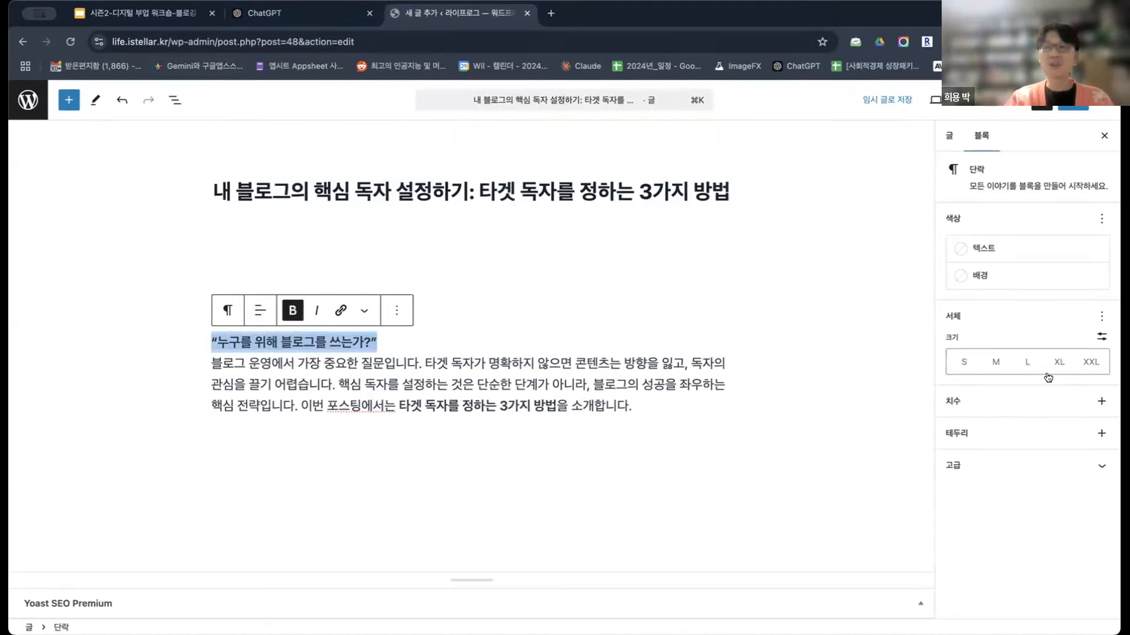
click(1026, 363)
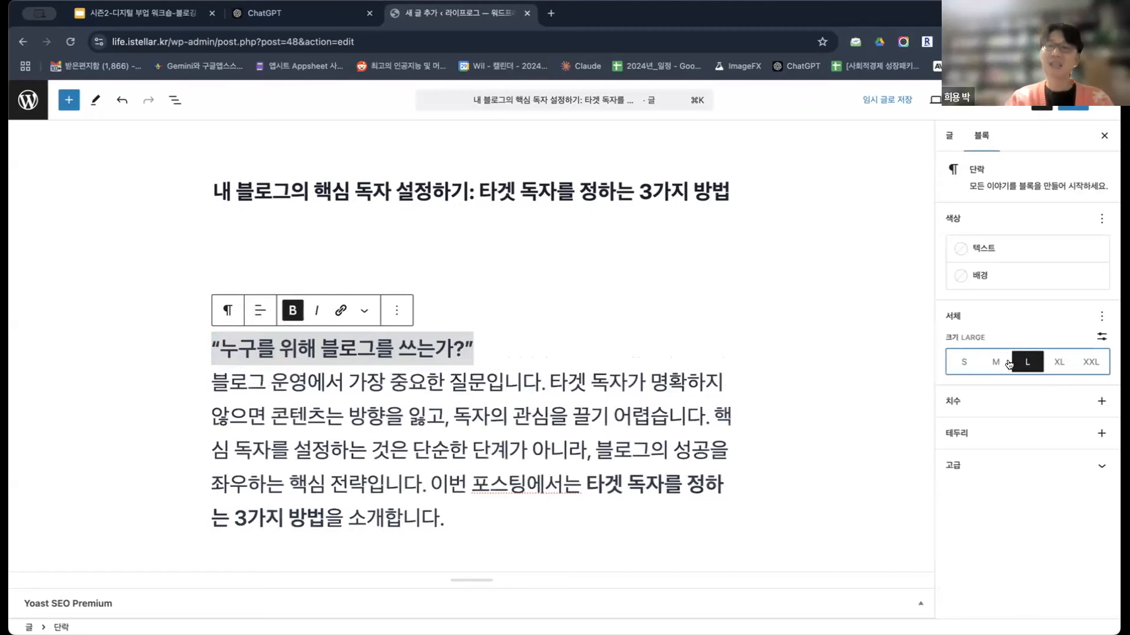
click(997, 363)
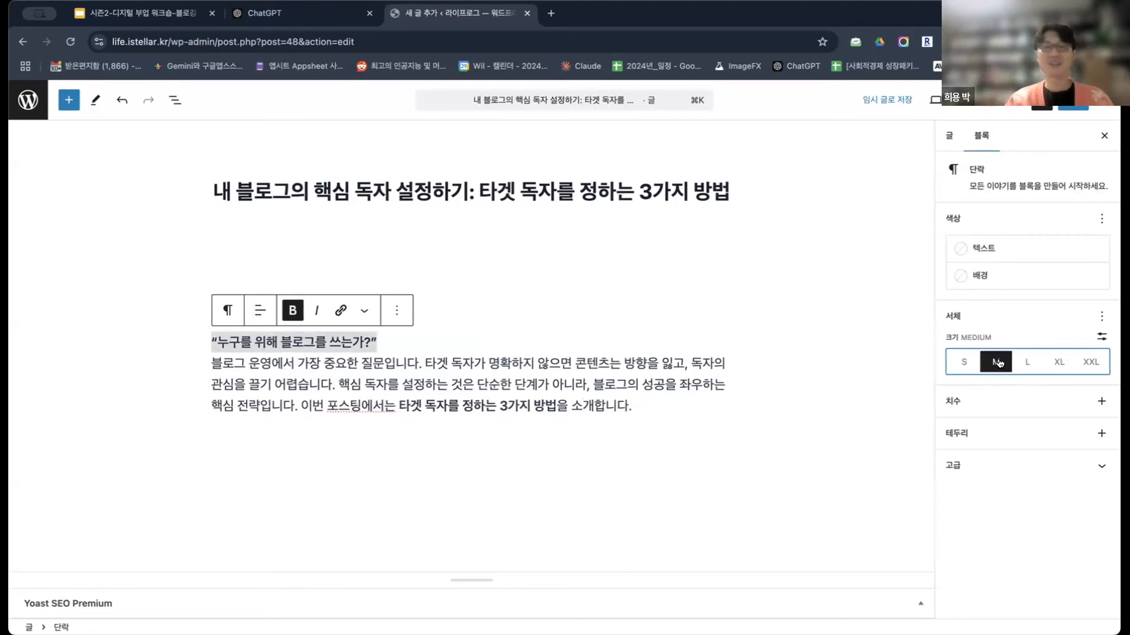
click(460, 352)
click(461, 354)
click(519, 406)
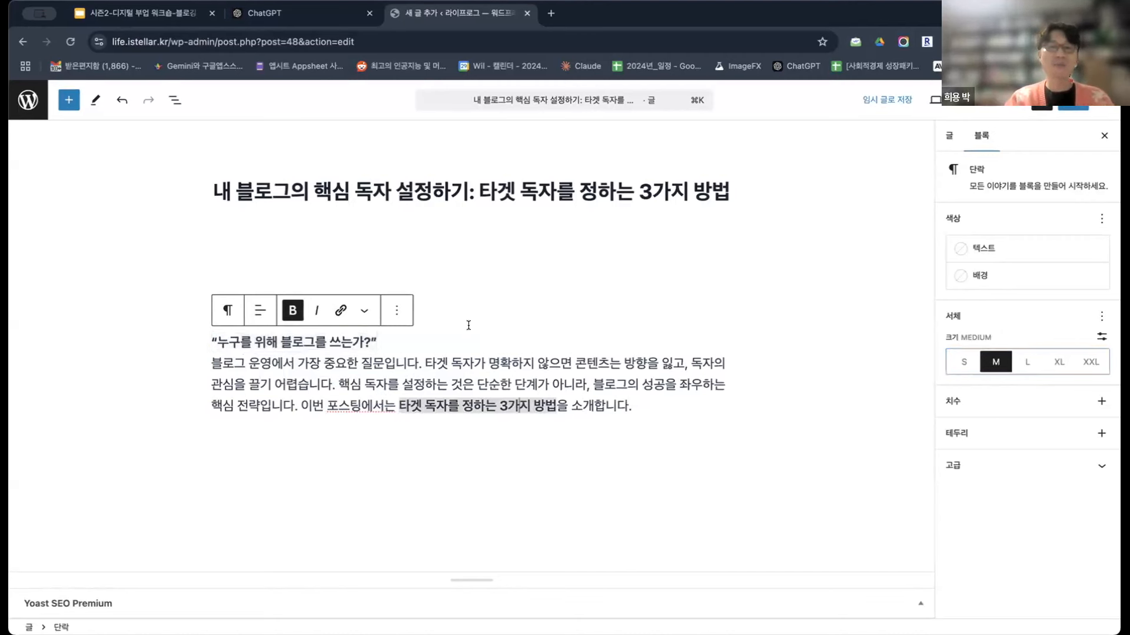
click(457, 284)
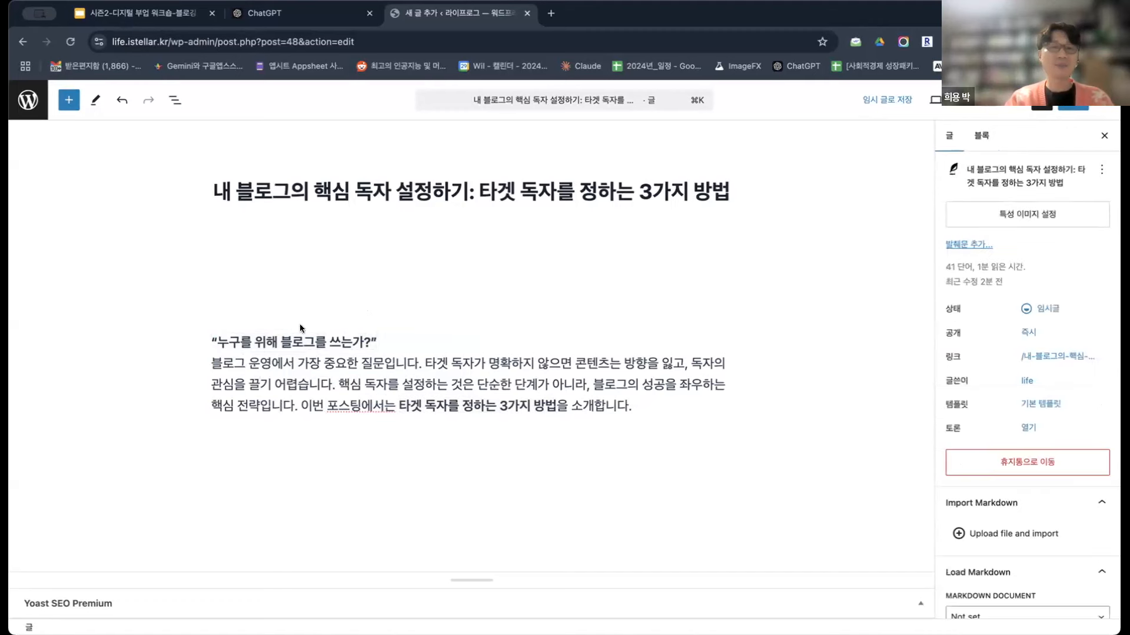
- Add an empty block above the introduction paragraph and make it a heading (제목) block
click(210, 339)
key(Return)
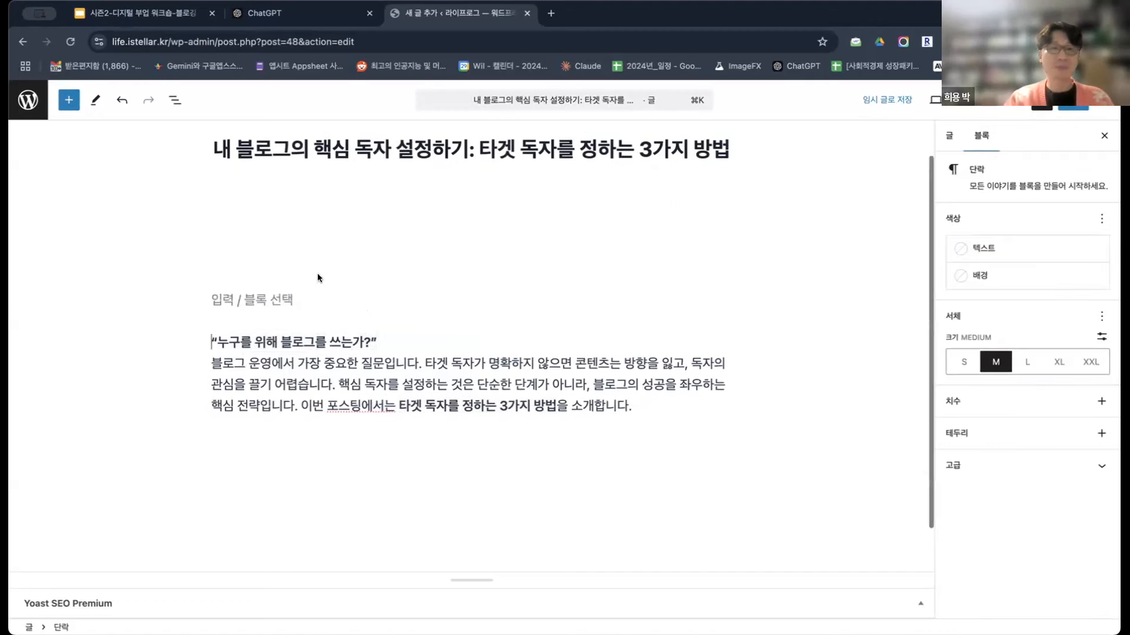
click(226, 298)
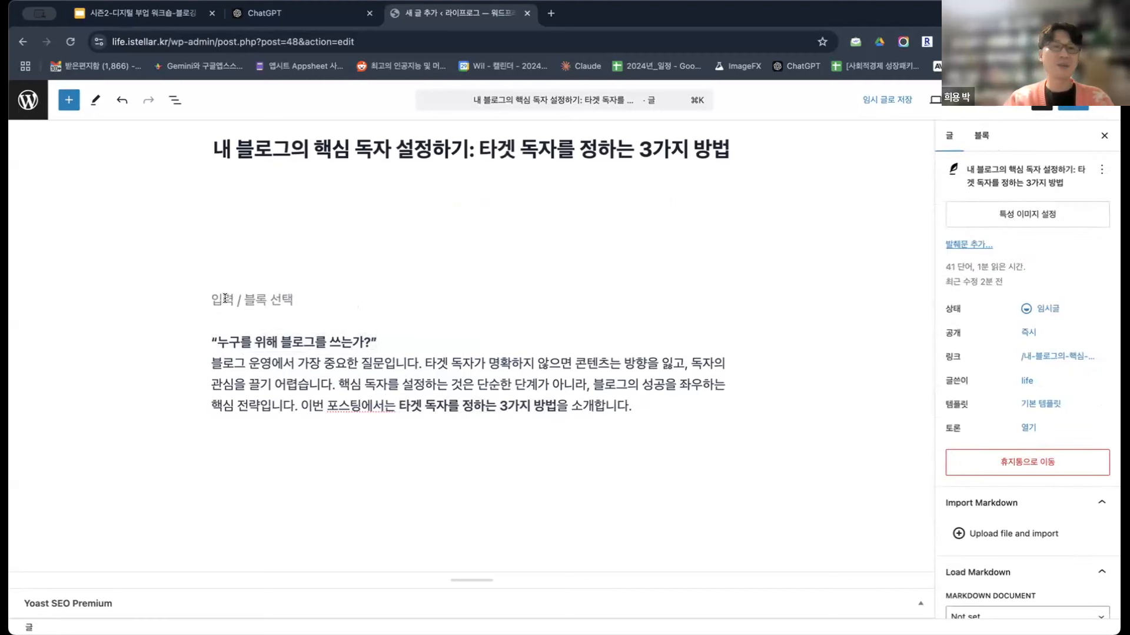
click(271, 298)
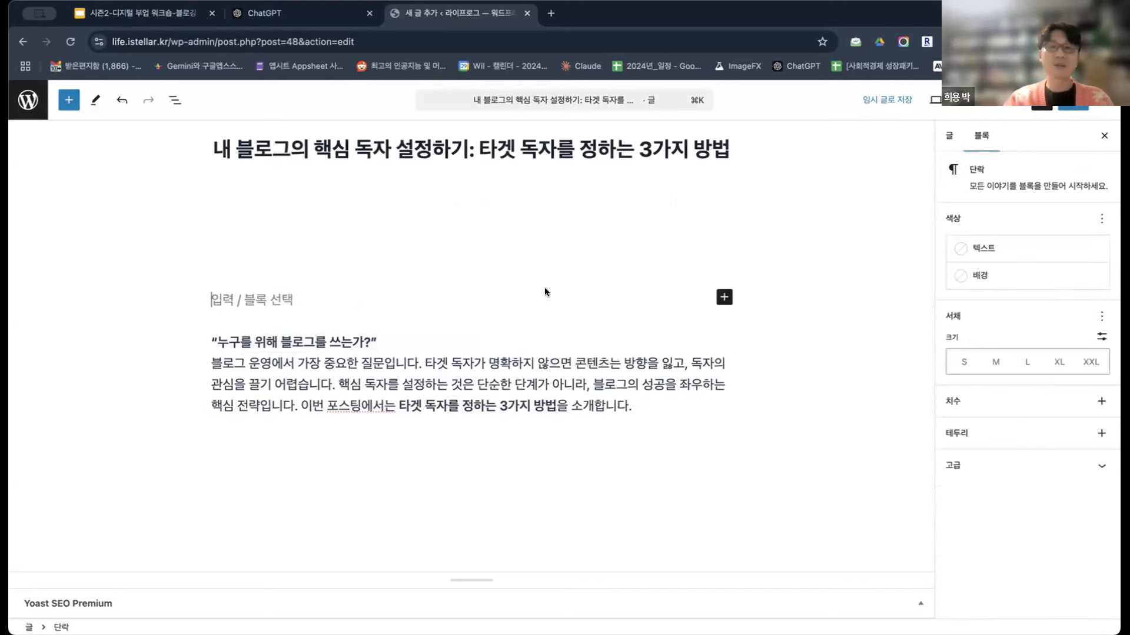
click(726, 297)
click(823, 391)
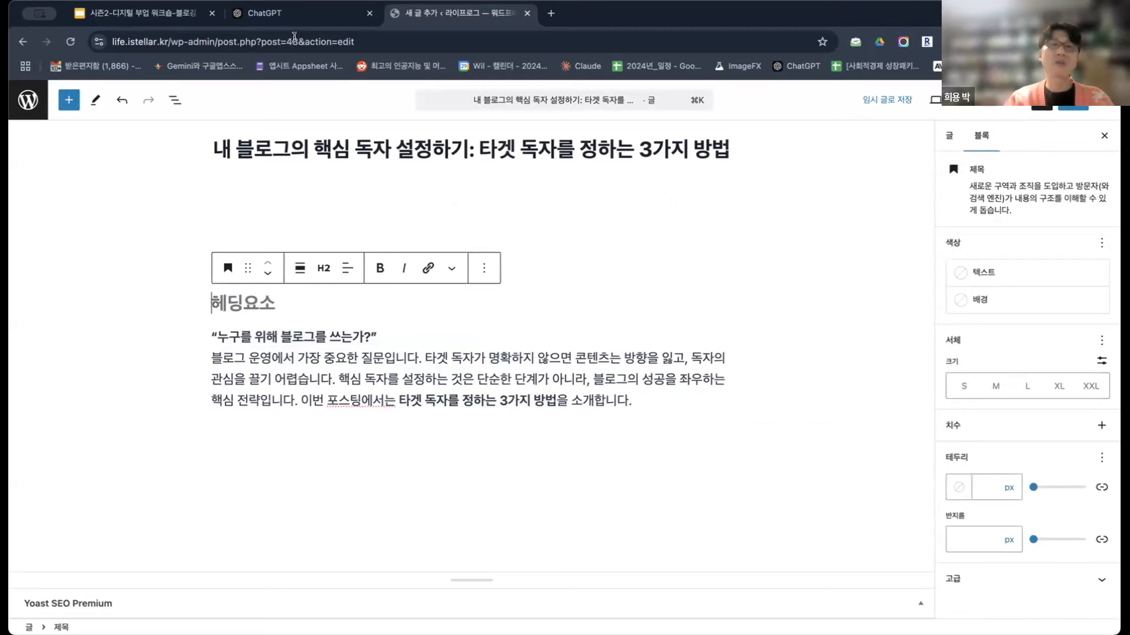
- Copy the line "누구를 위해 블로그를 쓰는가?" from ChatGPT into the WordPress heading block and select the heading text
click(184, 23)
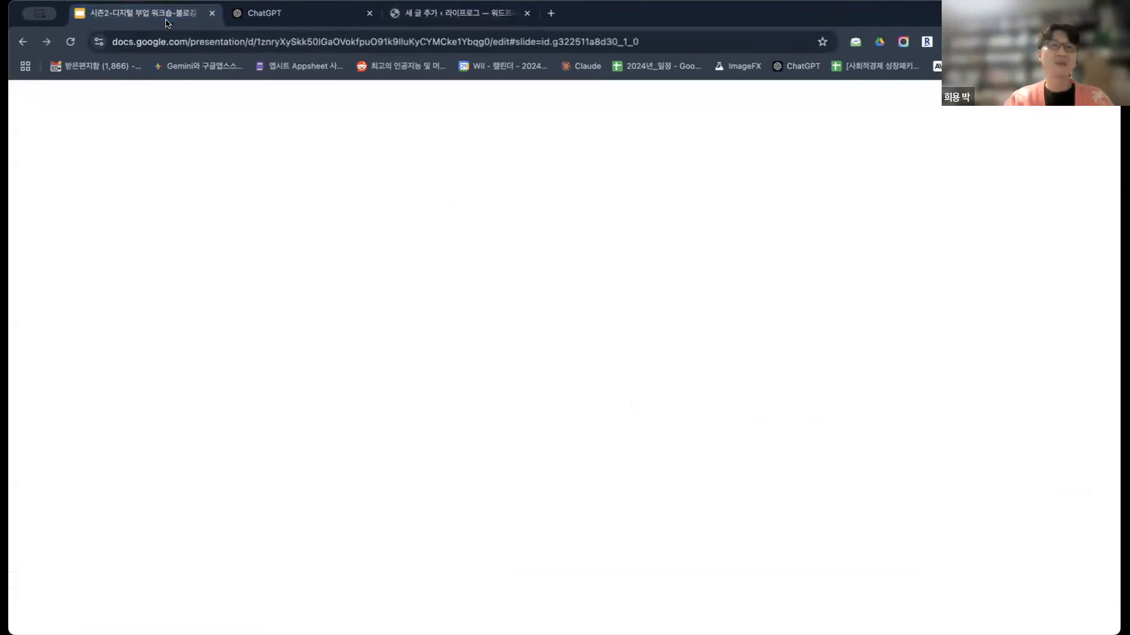
click(329, 13)
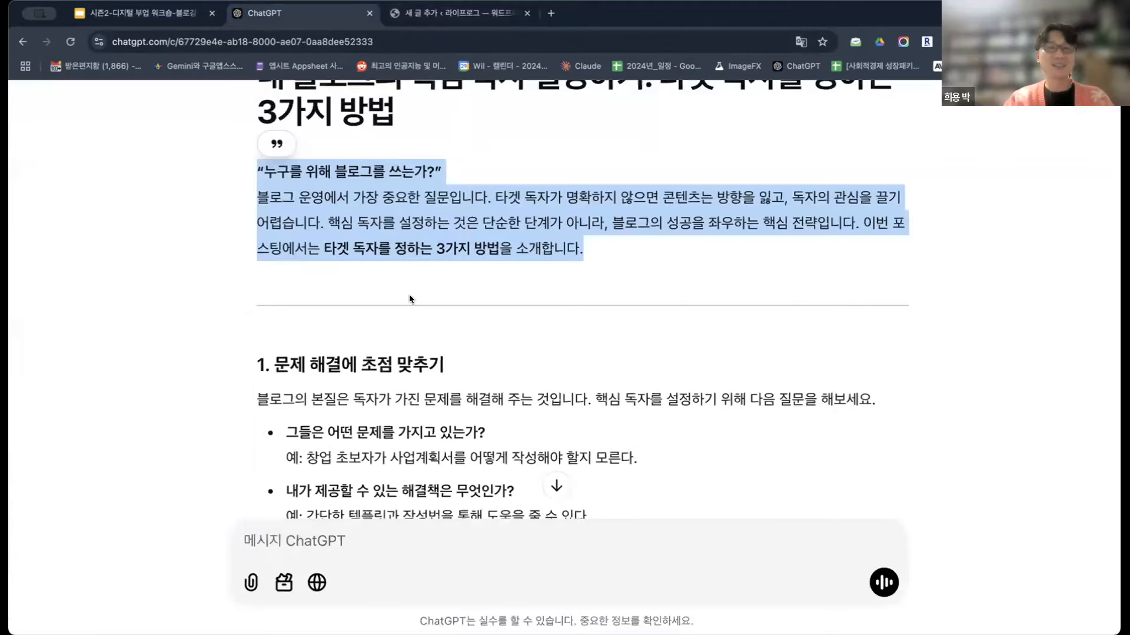
click(429, 296)
scroll(443, 250, up, 3)
scroll(443, 250, down, 2)
scroll(444, 249, down, 2)
scroll(442, 192, up, 2)
drag(441, 193, 257, 192)
key(super+c)
click(451, 16)
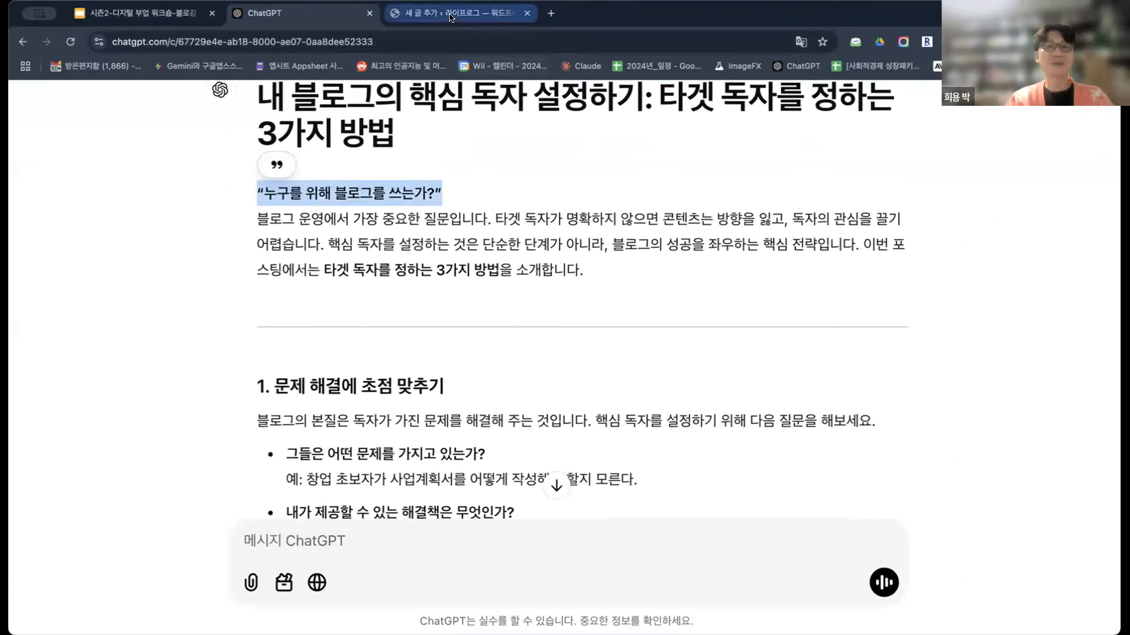
key(super+v)
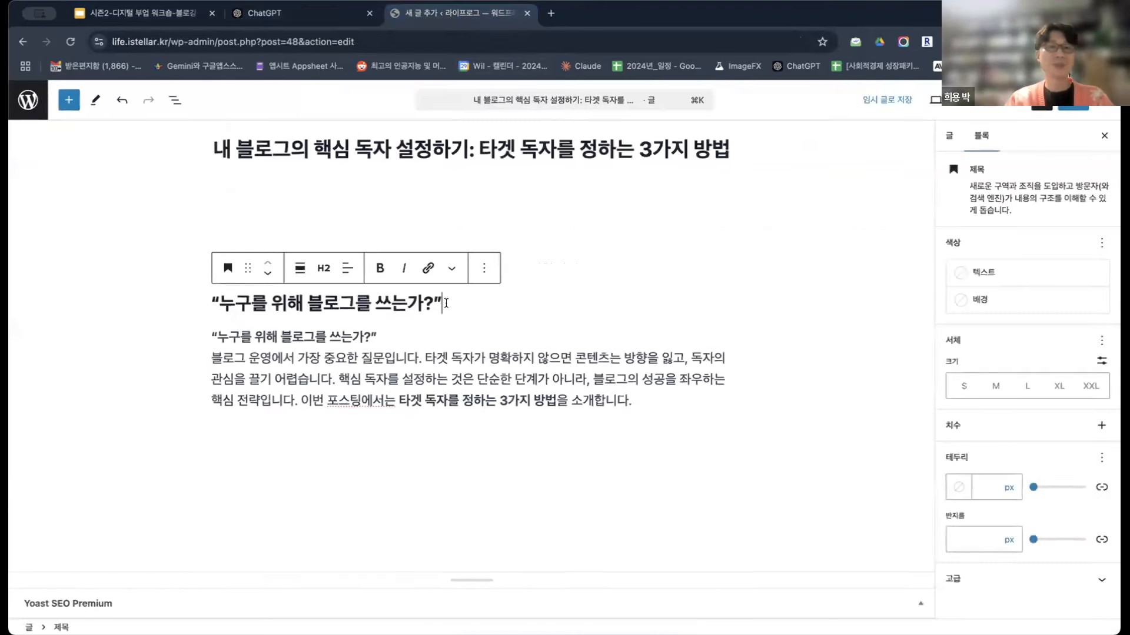
drag(448, 303, 211, 303)
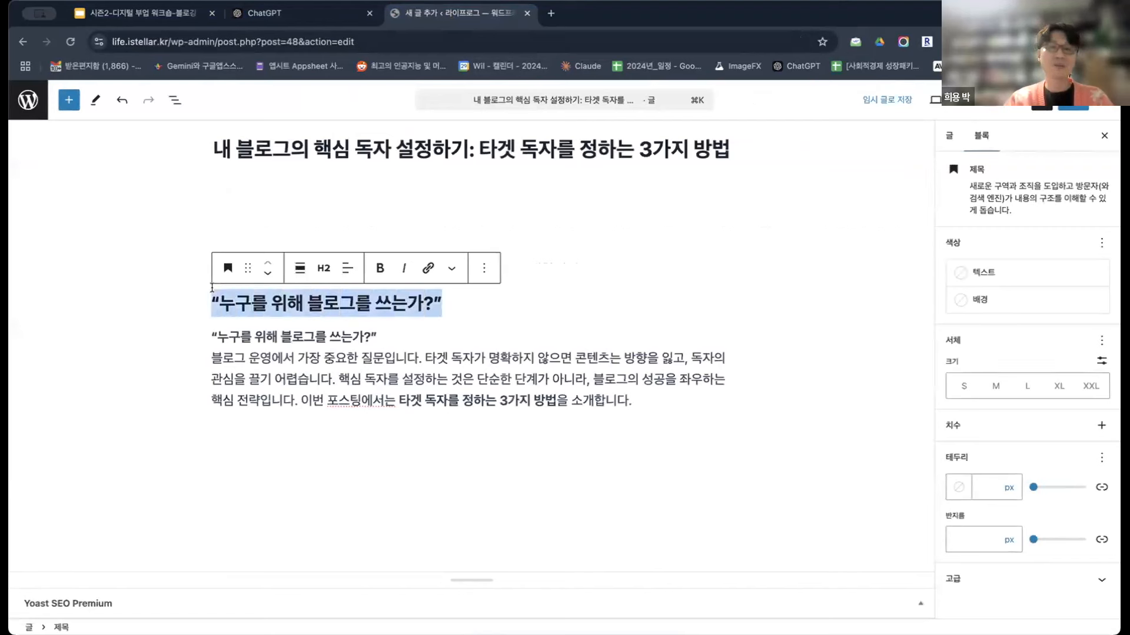
- Try the L, XL and XXL font sizes on the "누구를 위해 블로그를 쓰는가?" heading, then set its size to XL
click(1030, 388)
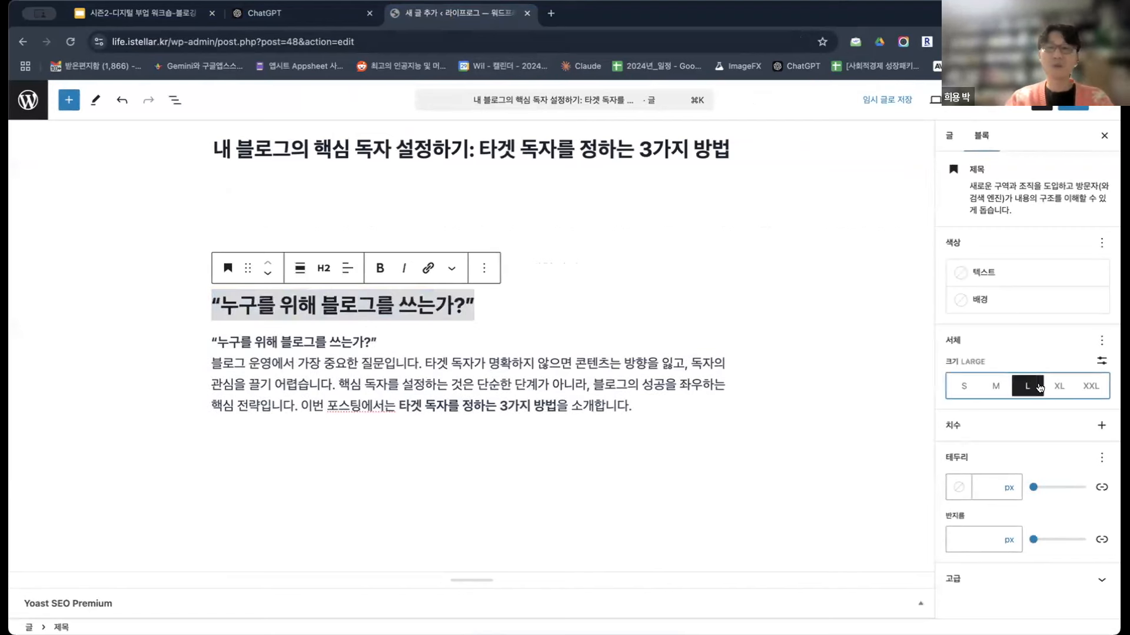
click(1056, 388)
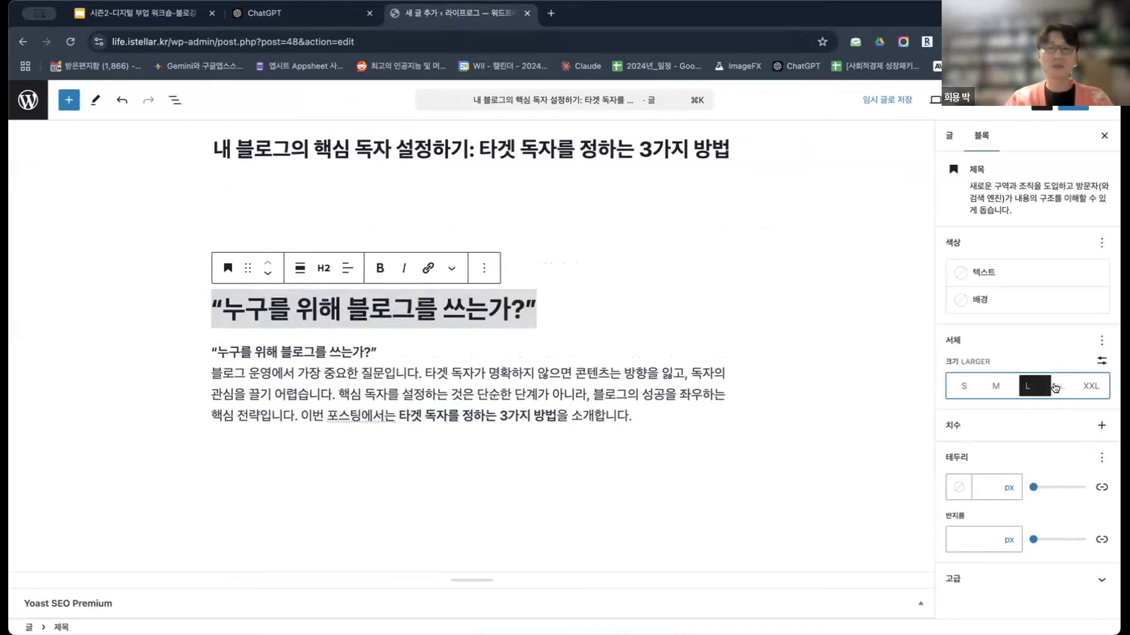
click(1091, 385)
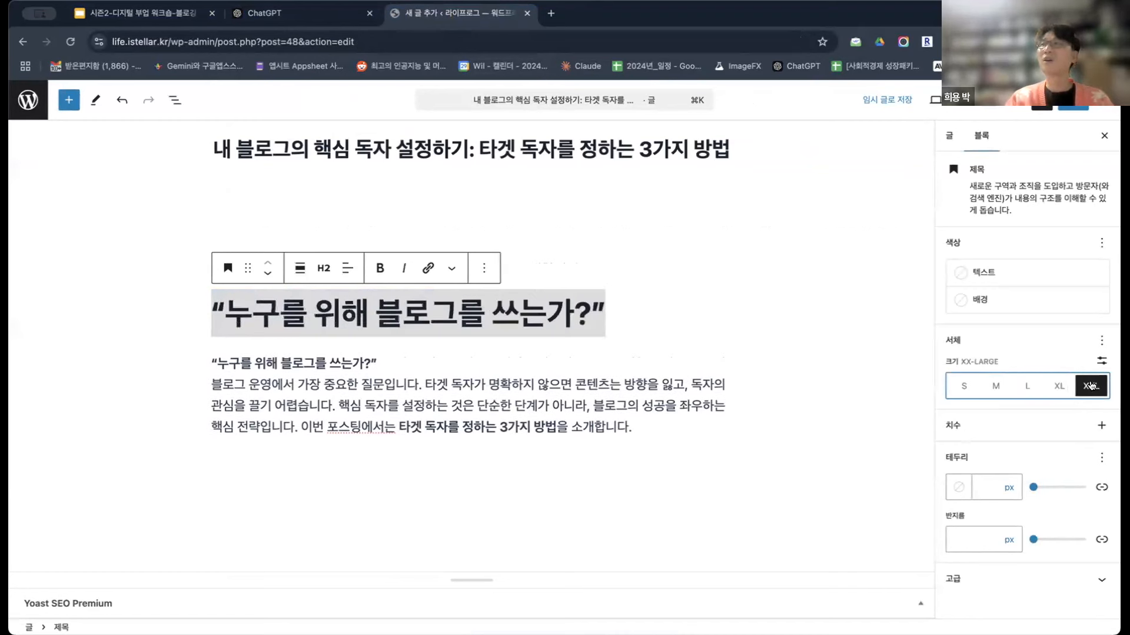
click(1059, 387)
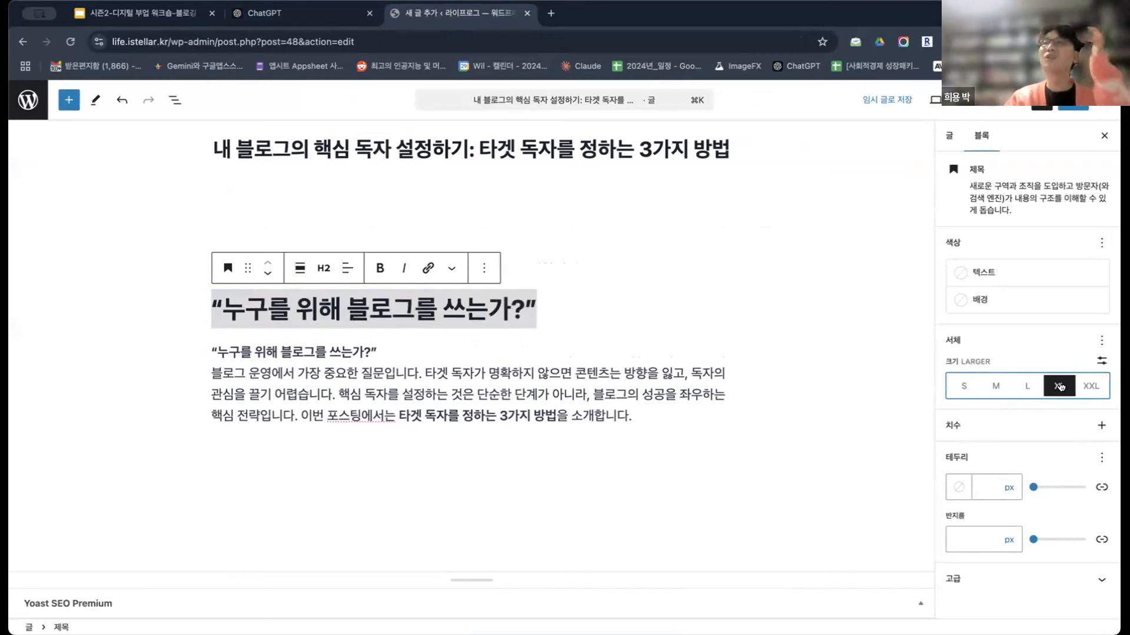
click(532, 403)
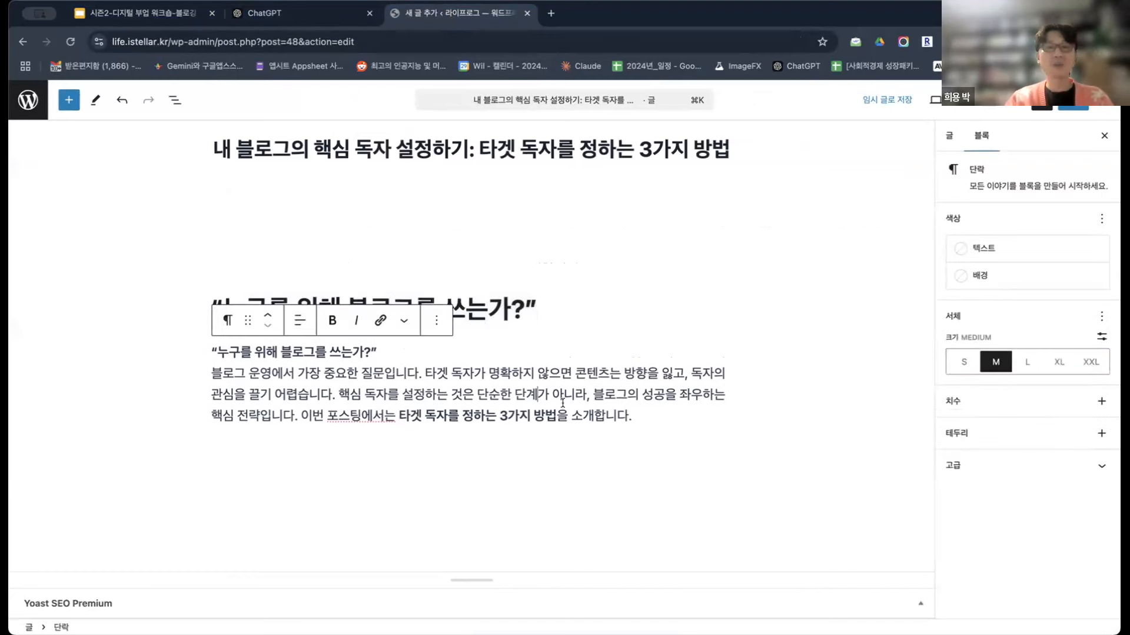
click(639, 415)
drag(639, 415, 178, 360)
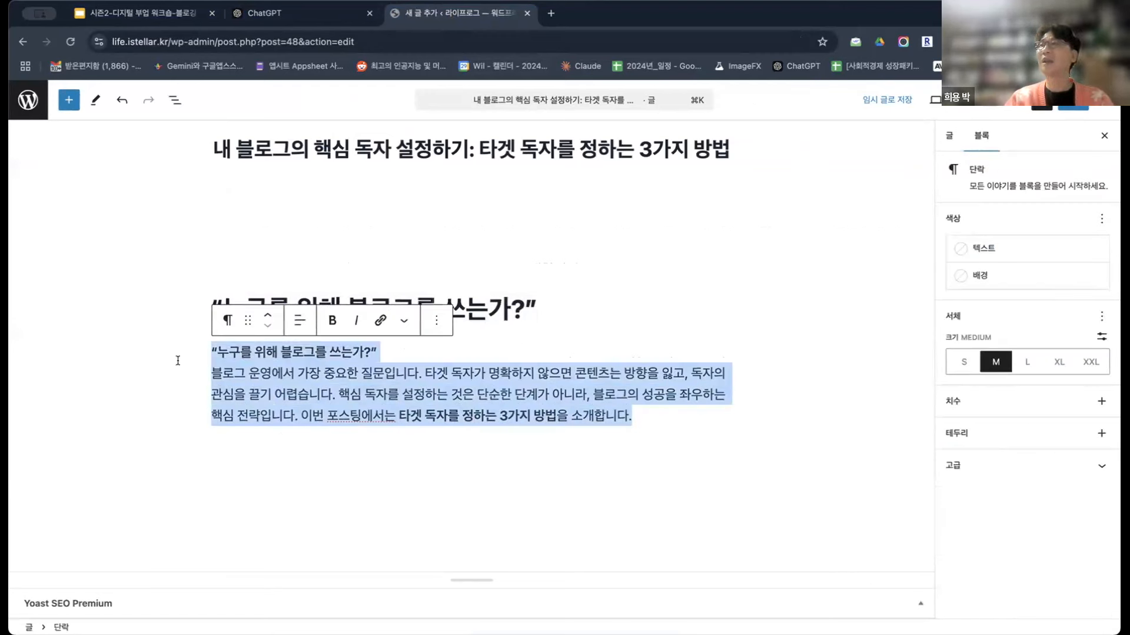
- Add a new block below the introduction paragraph and make it a gallery (갤러리) block
click(336, 457)
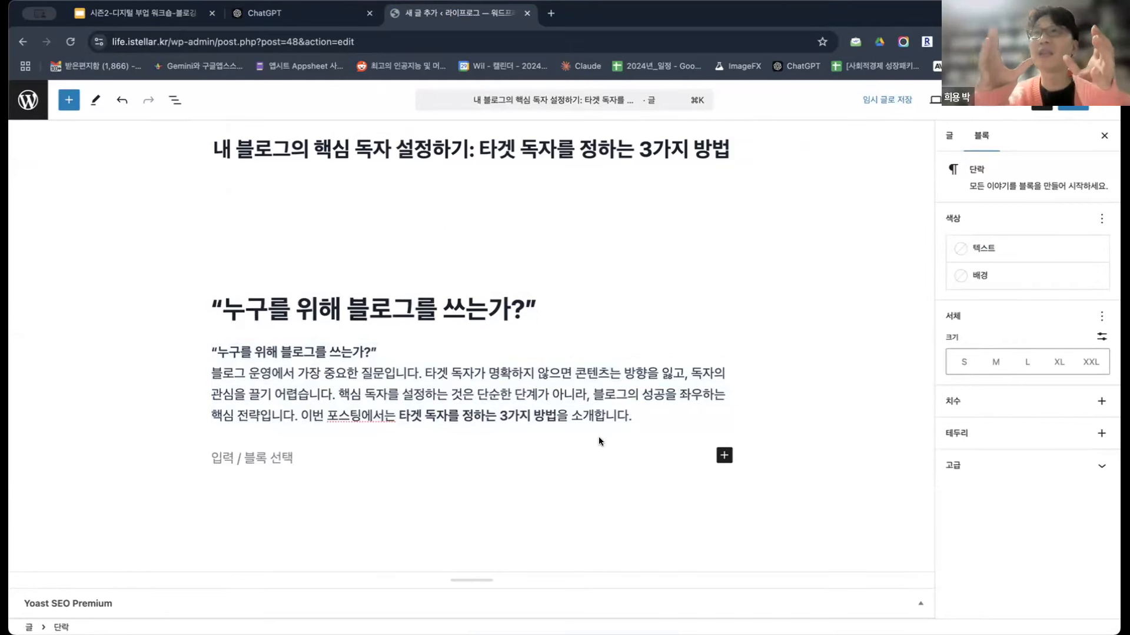
click(726, 458)
scroll(792, 482, down, 1)
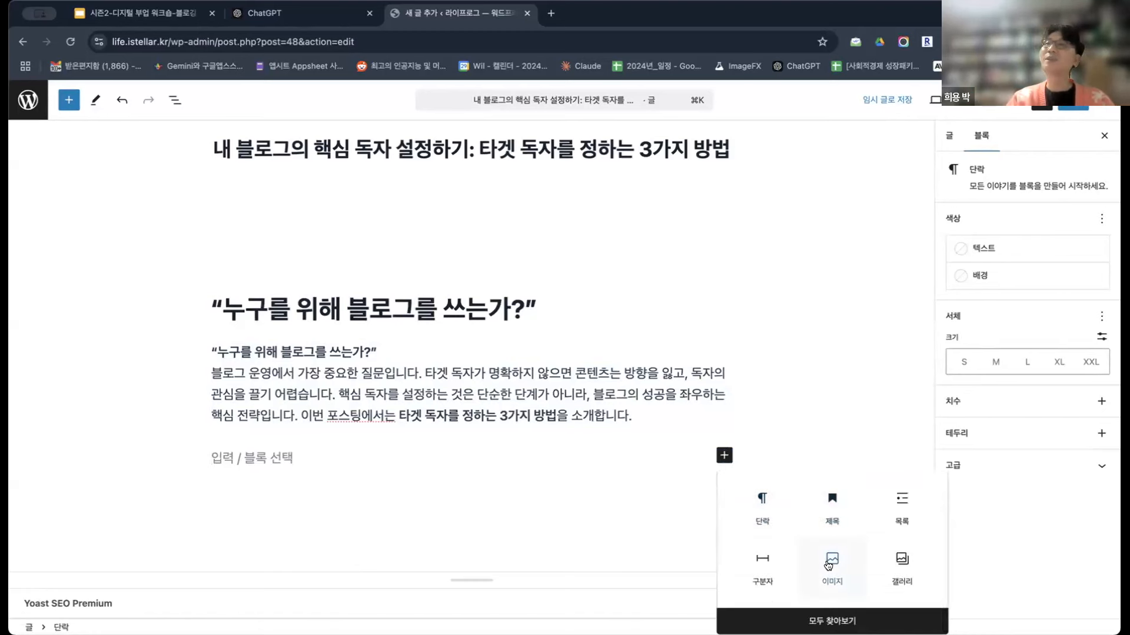
scroll(808, 445, down, 2)
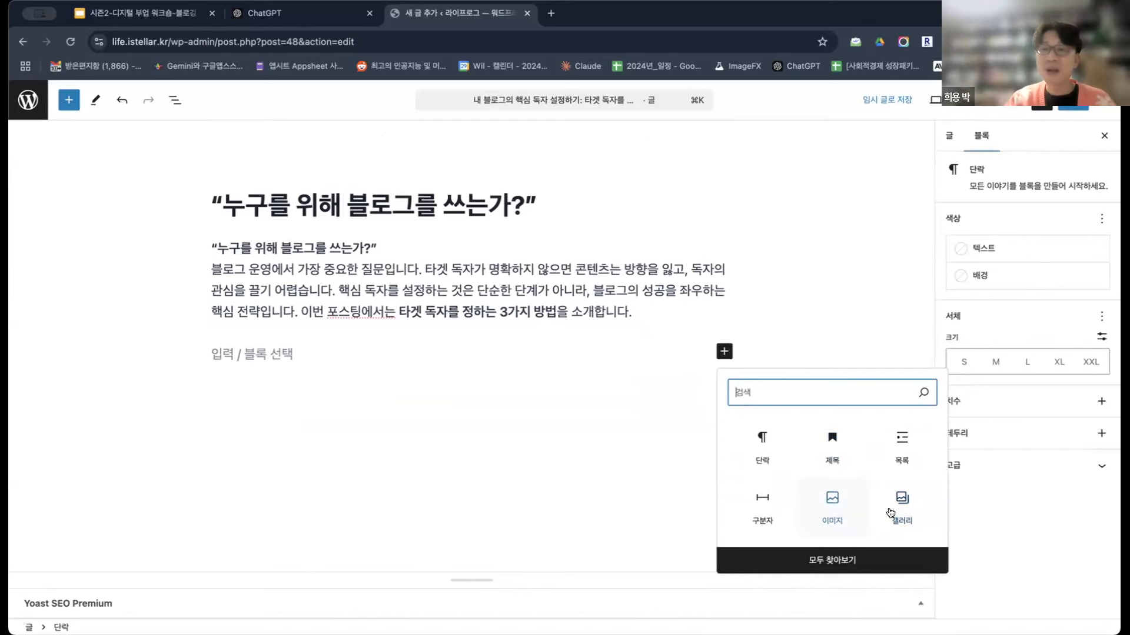
click(893, 513)
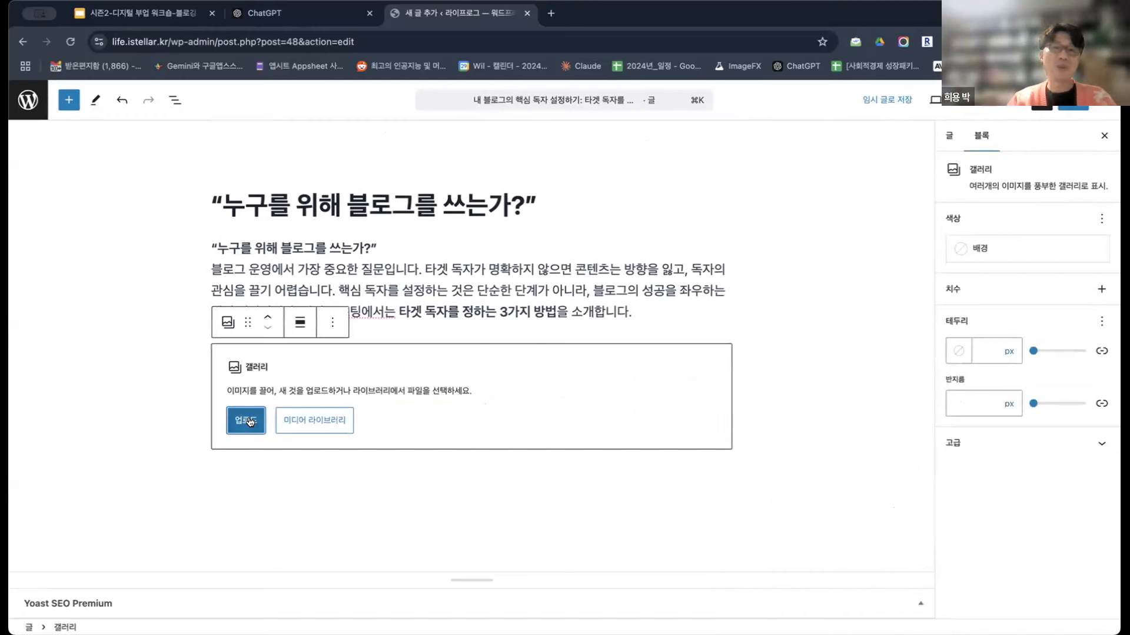
- Fill the gallery with the laptop, notebook-writing and sunrise flag images from the media library
click(322, 419)
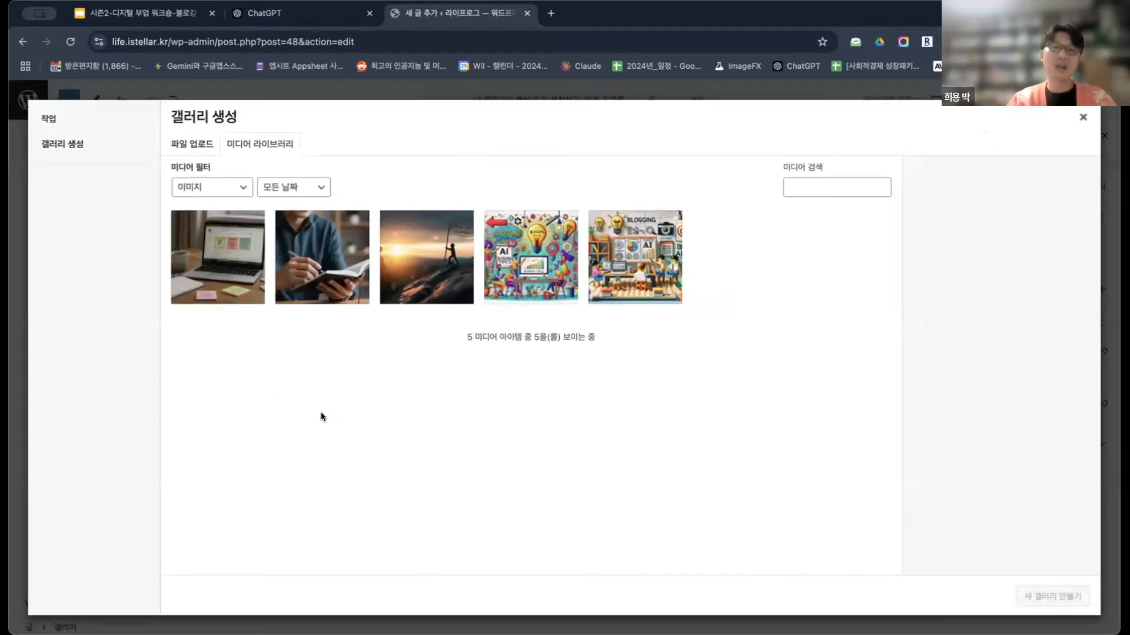
click(235, 241)
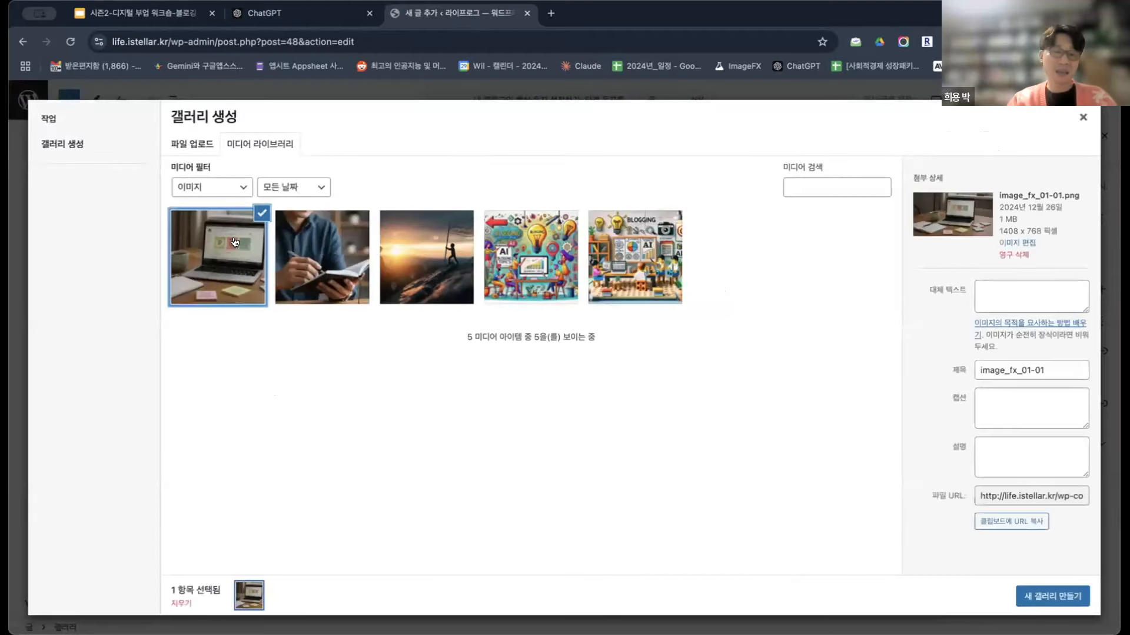
click(323, 243)
click(419, 237)
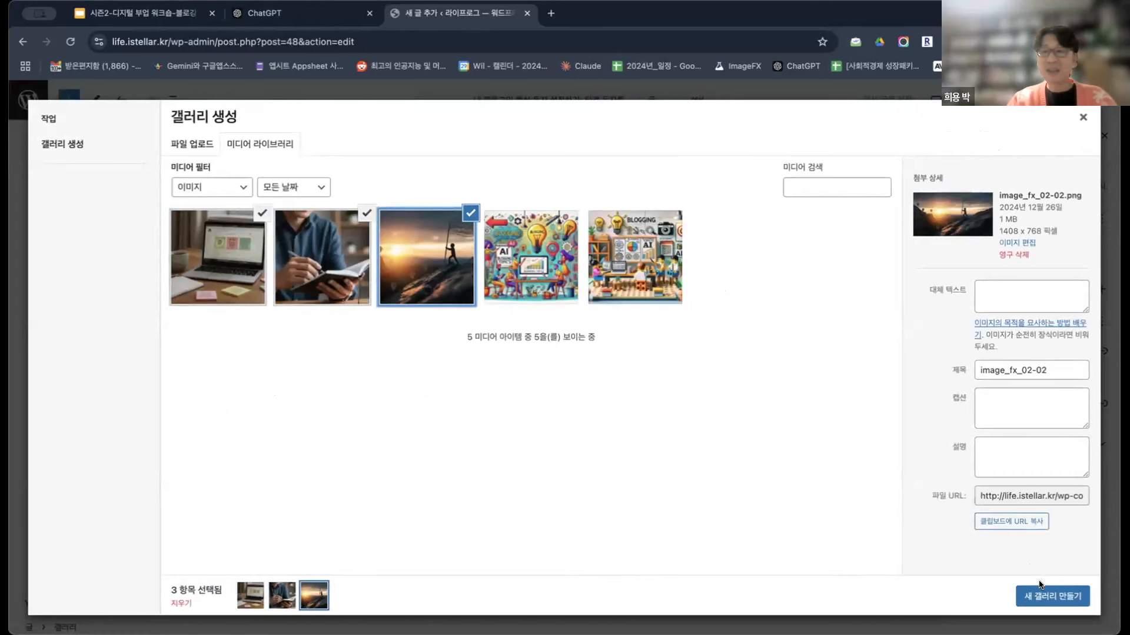
click(1052, 596)
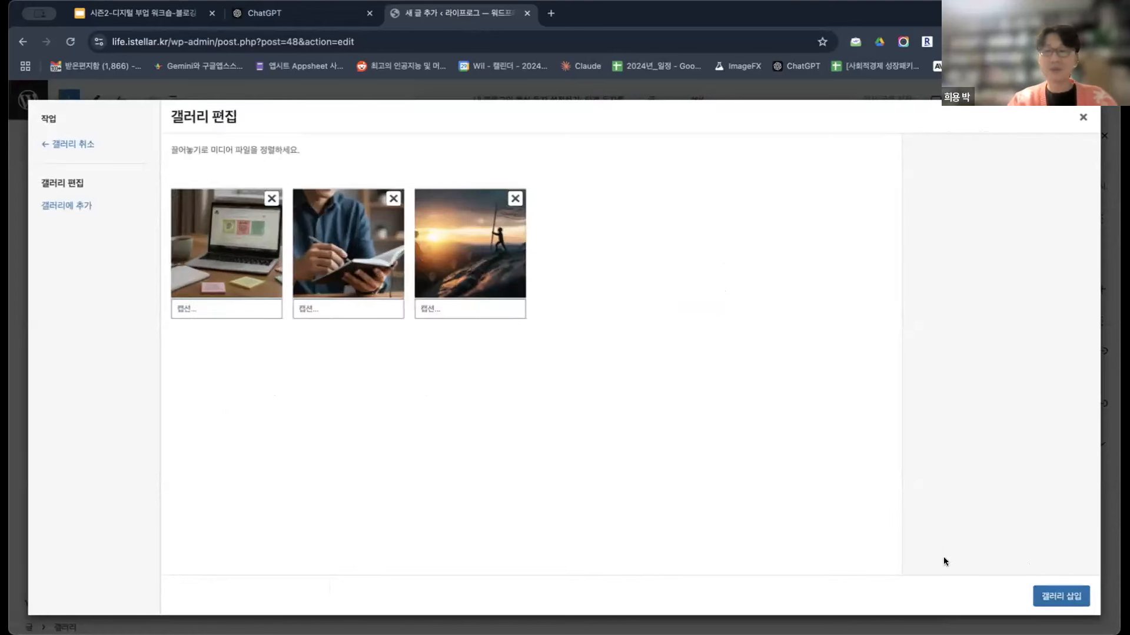
click(1056, 596)
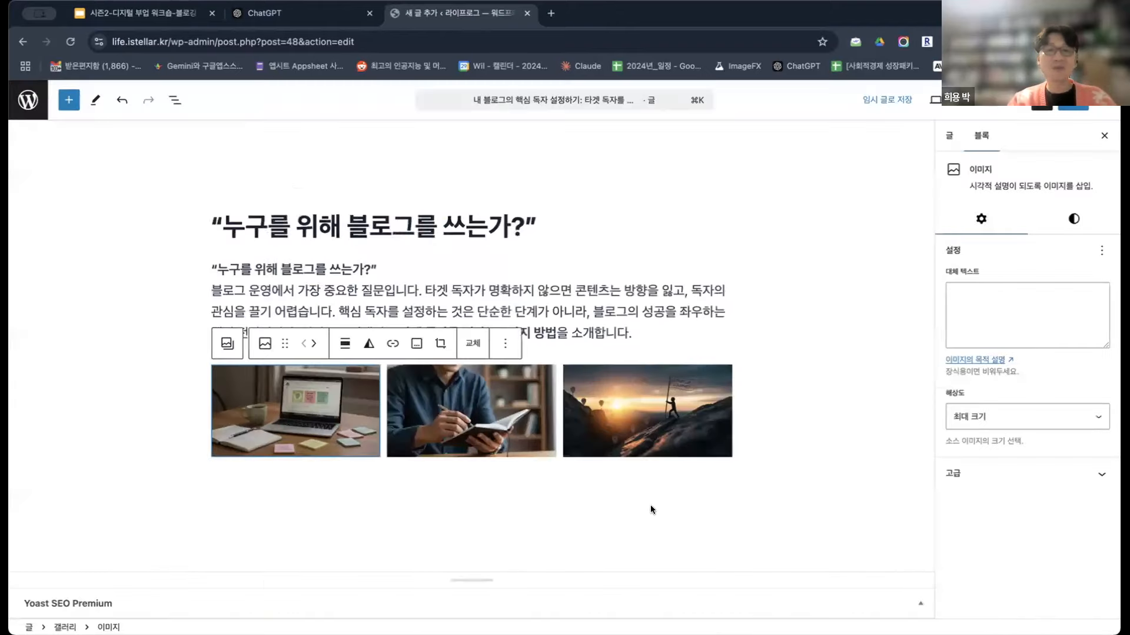
- Add an image (이미지) block below the gallery and upload the illustration of yellow light bulbs and question marks into it
scroll(662, 509, down, 2)
scroll(662, 510, up, 2)
scroll(662, 510, down, 2)
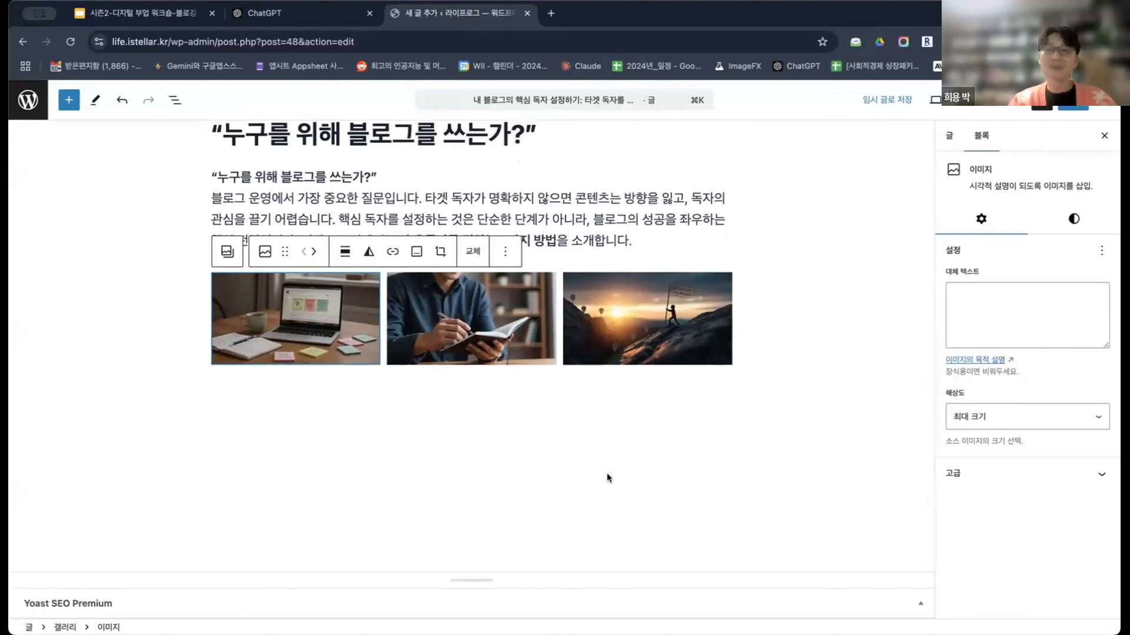
click(478, 427)
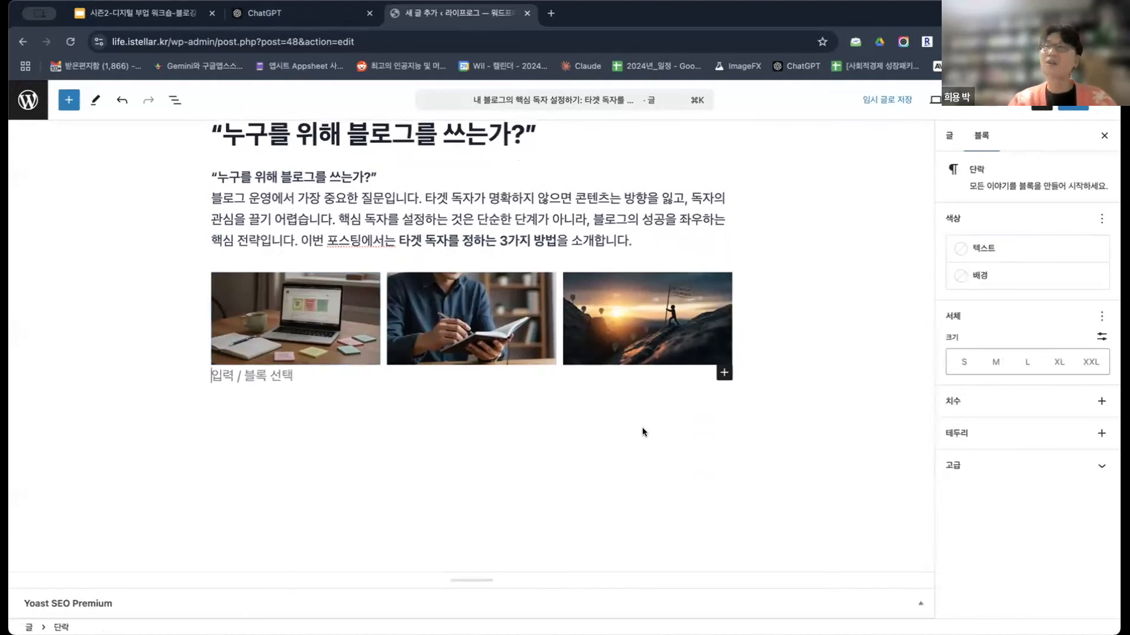
click(723, 374)
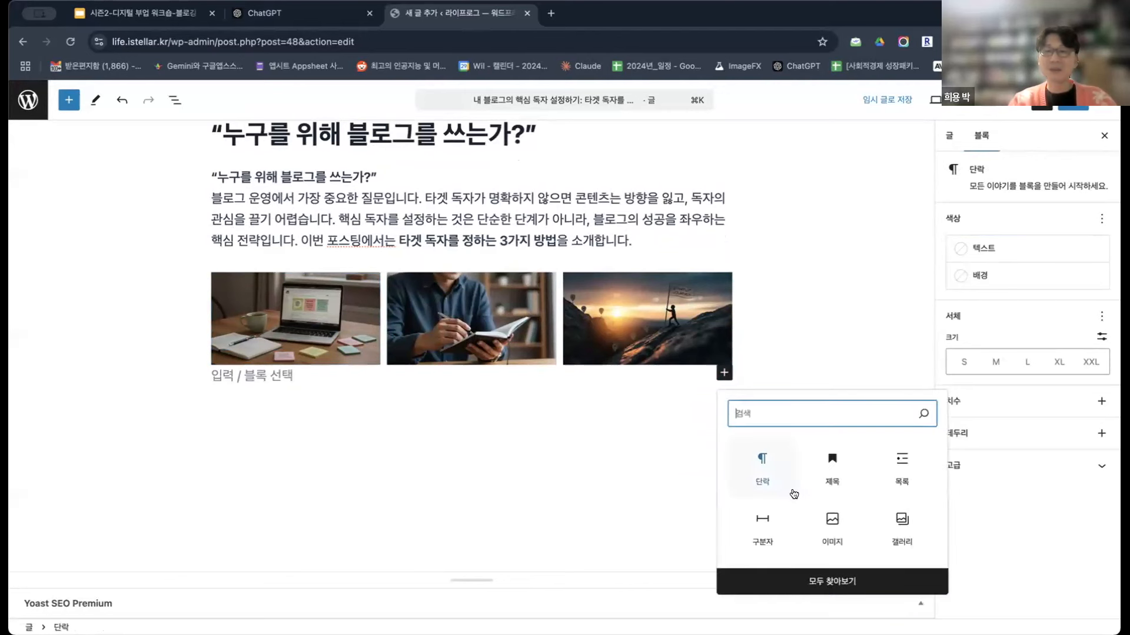
click(829, 520)
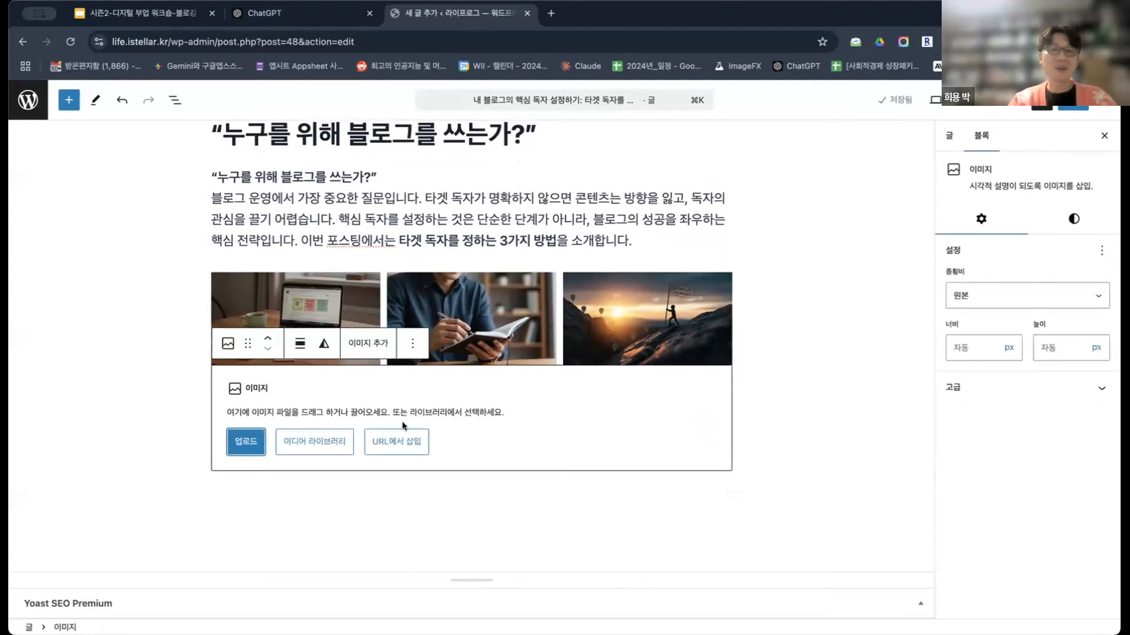
click(253, 447)
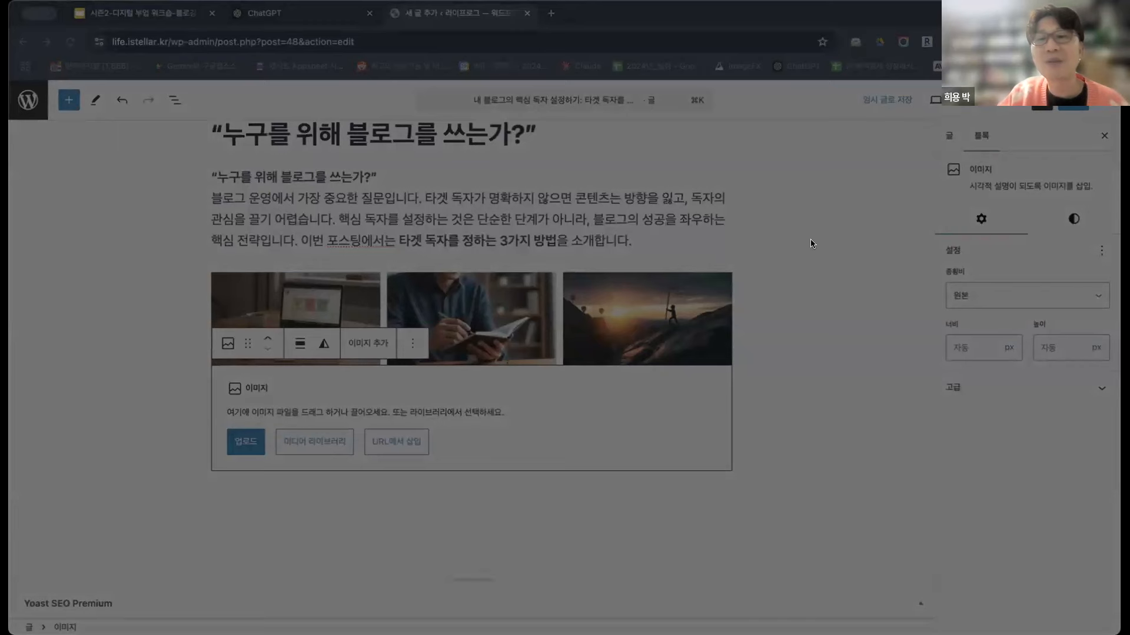
click(859, 443)
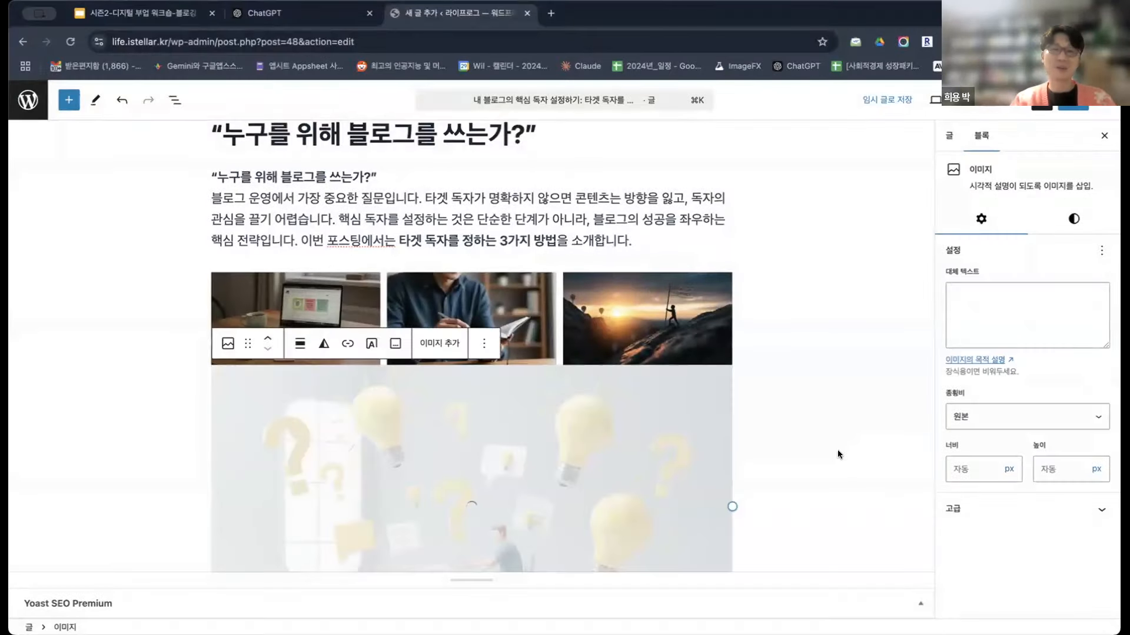
scroll(839, 454, down, 3)
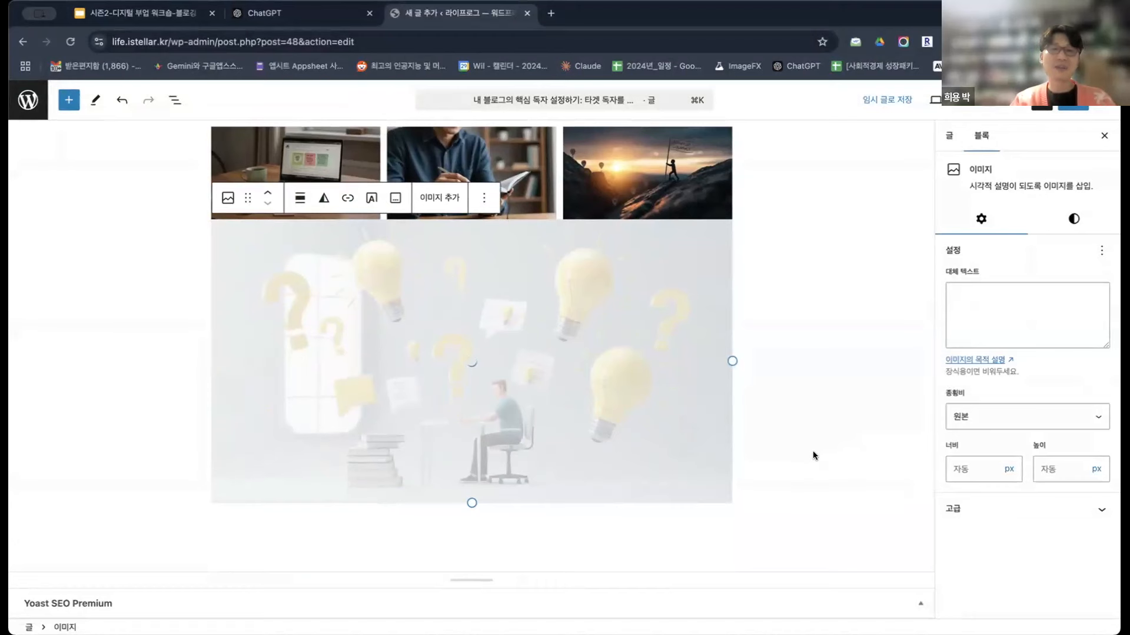
click(804, 422)
- Add a heading (제목) block below the light-bulb illustration
scroll(775, 406, up, 2)
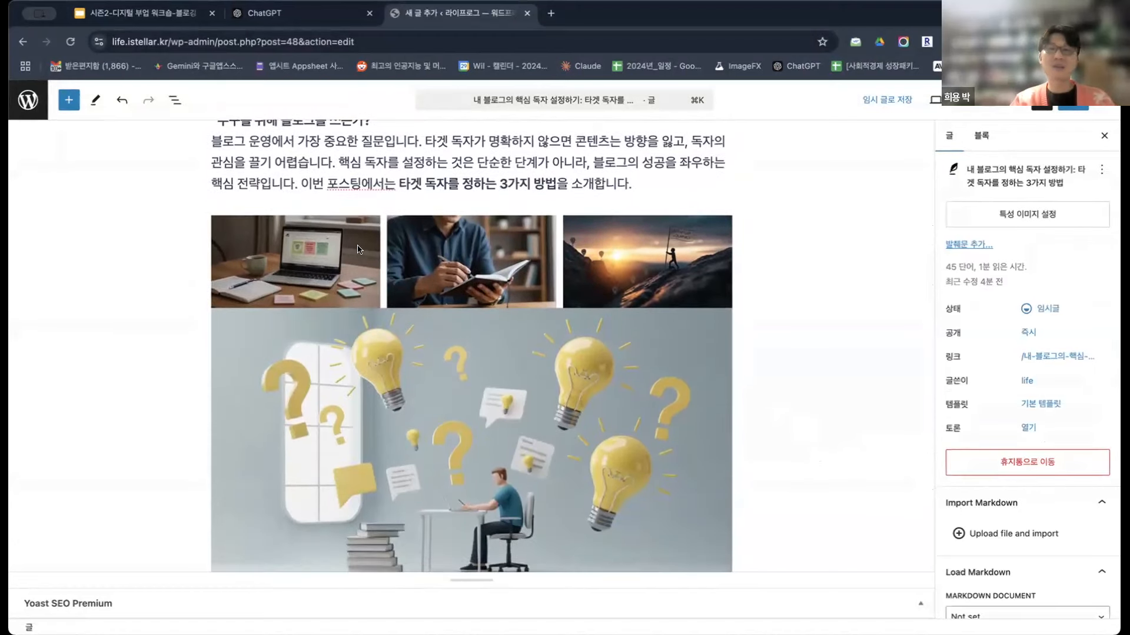
scroll(724, 247, up, 1)
scroll(723, 246, up, 2)
scroll(725, 245, down, 6)
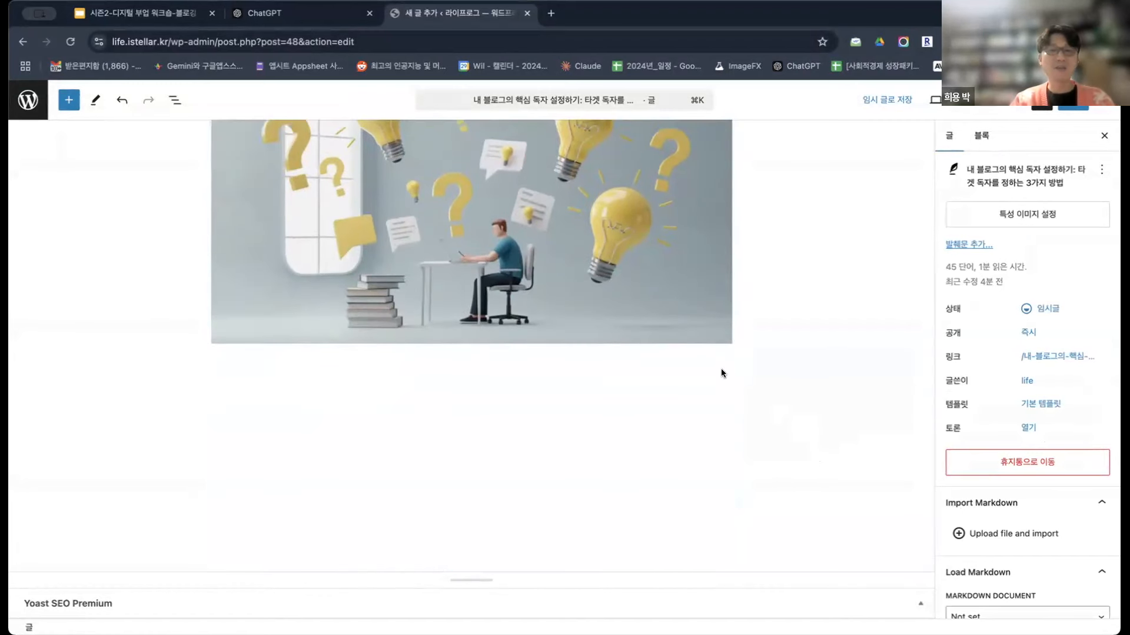
click(525, 419)
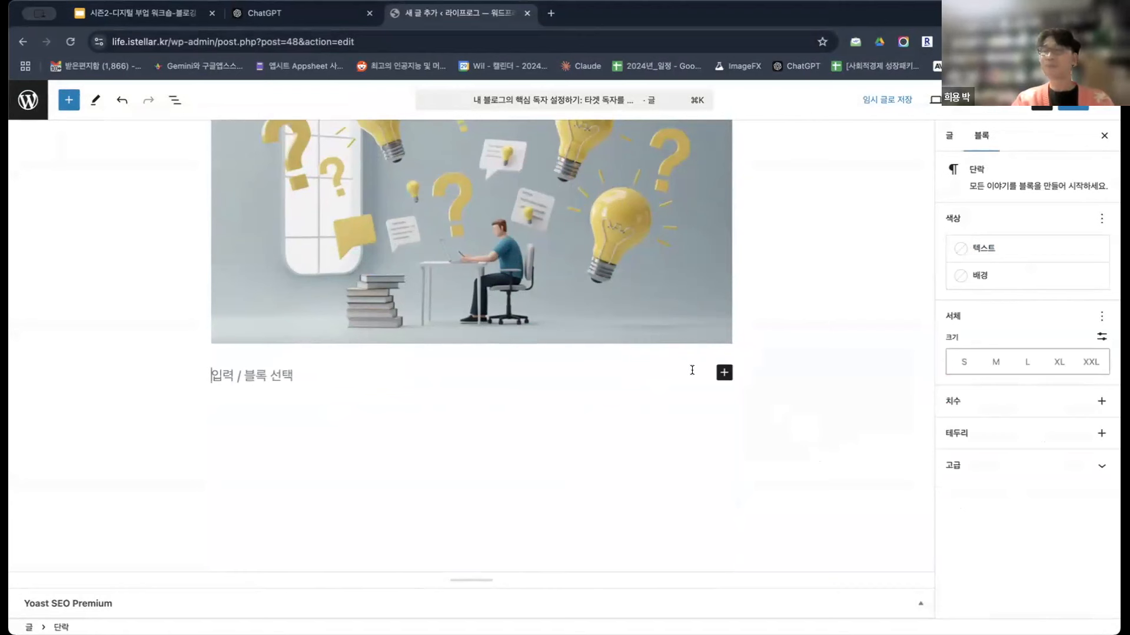
click(723, 373)
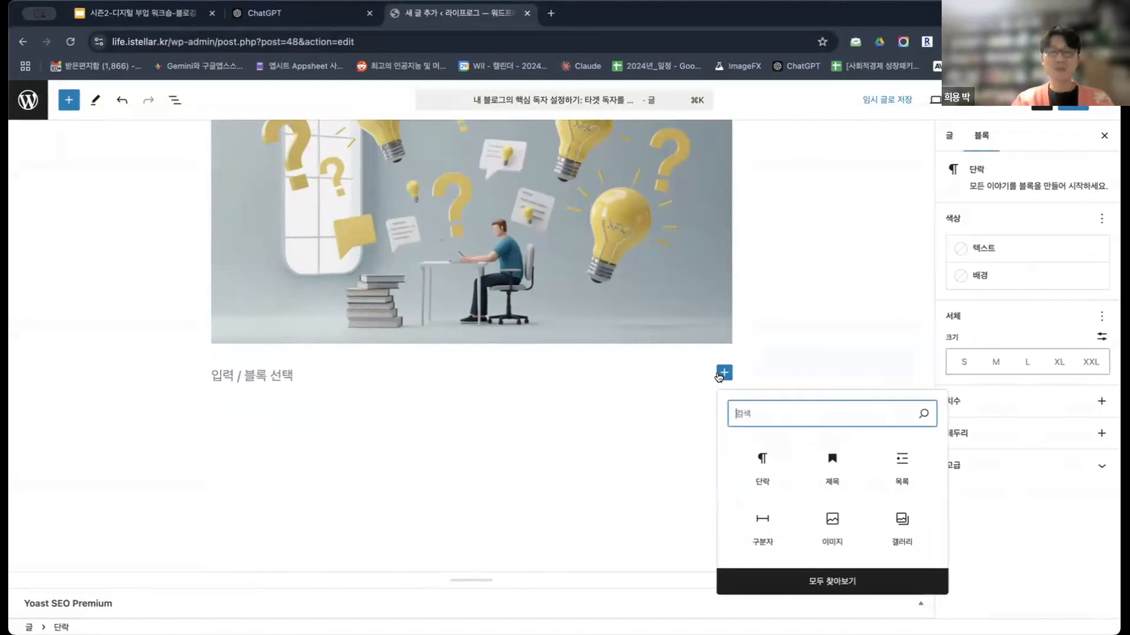
click(819, 462)
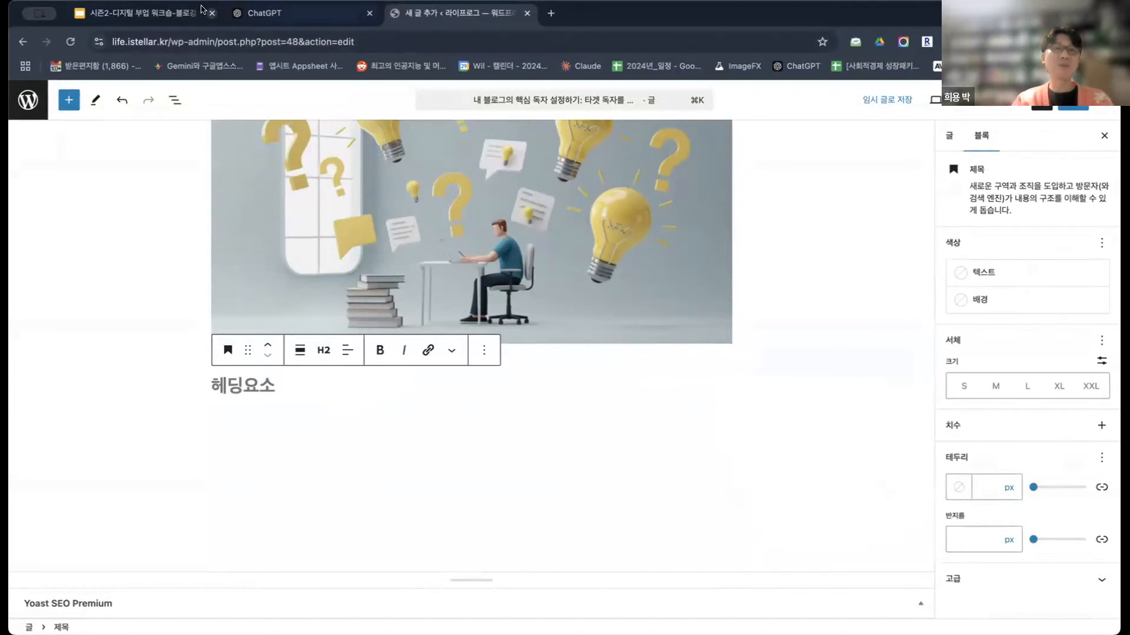
- Copy "1. 문제 해결에 초점 맞추기" from ChatGPT into the WordPress heading block and start a new paragraph below it
click(282, 13)
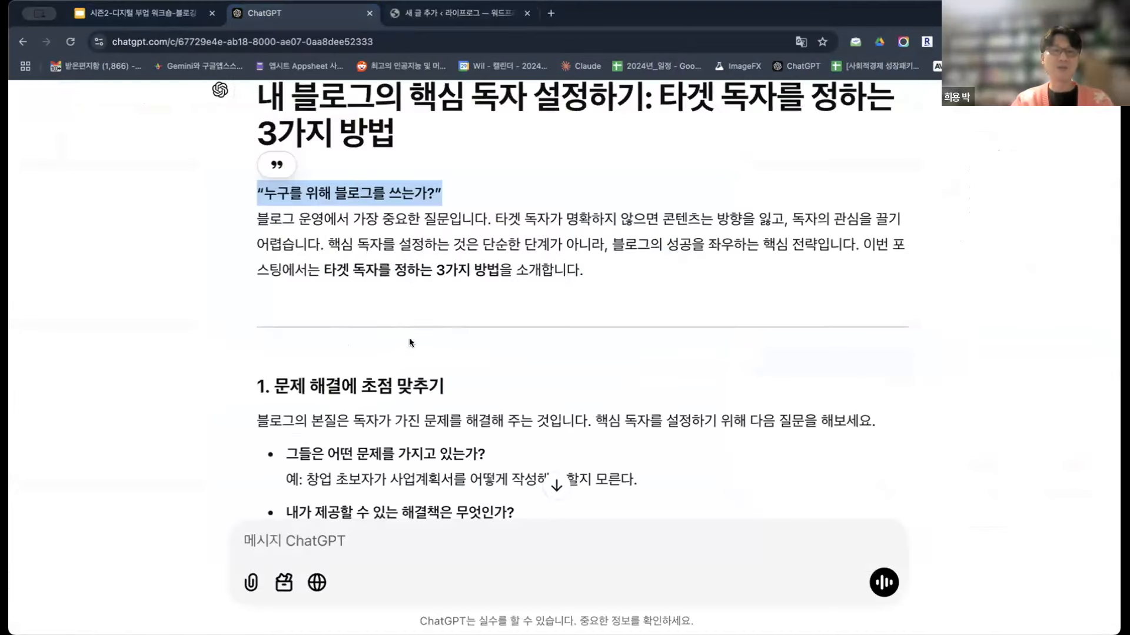
scroll(412, 329, down, 2)
click(443, 318)
drag(444, 320, 254, 320)
key(super+c)
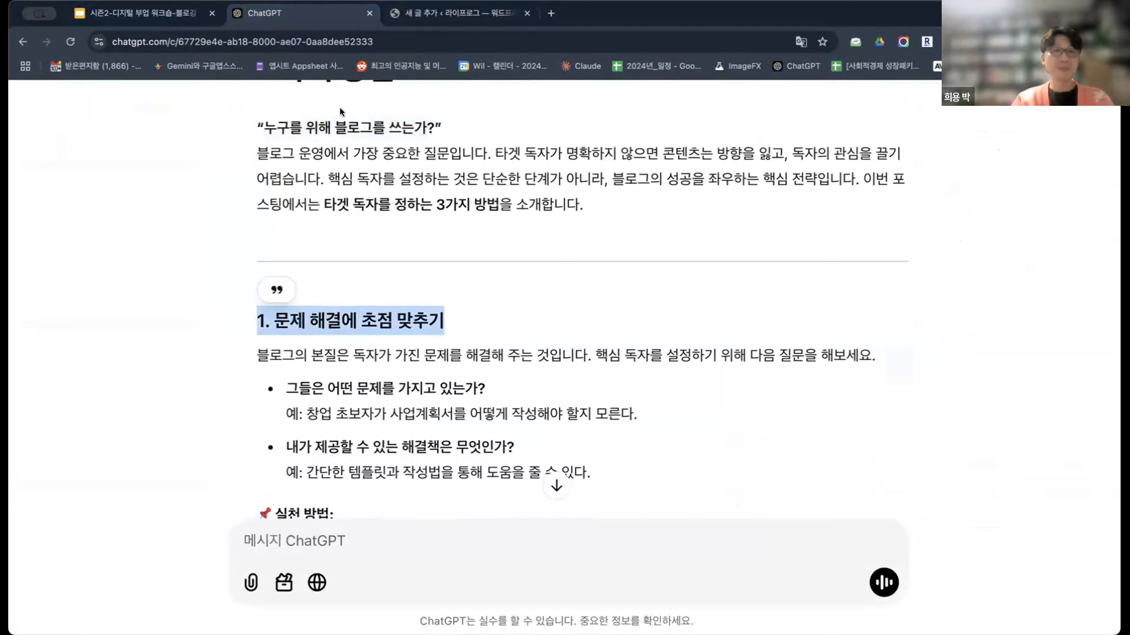
click(459, 13)
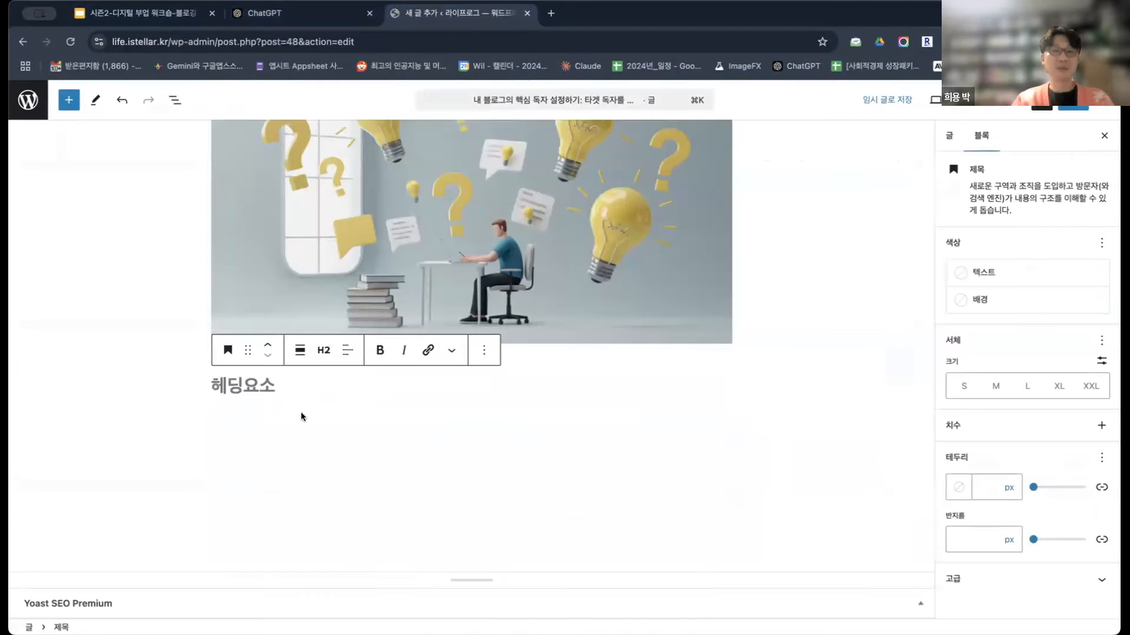
key(super+v)
key(Return)
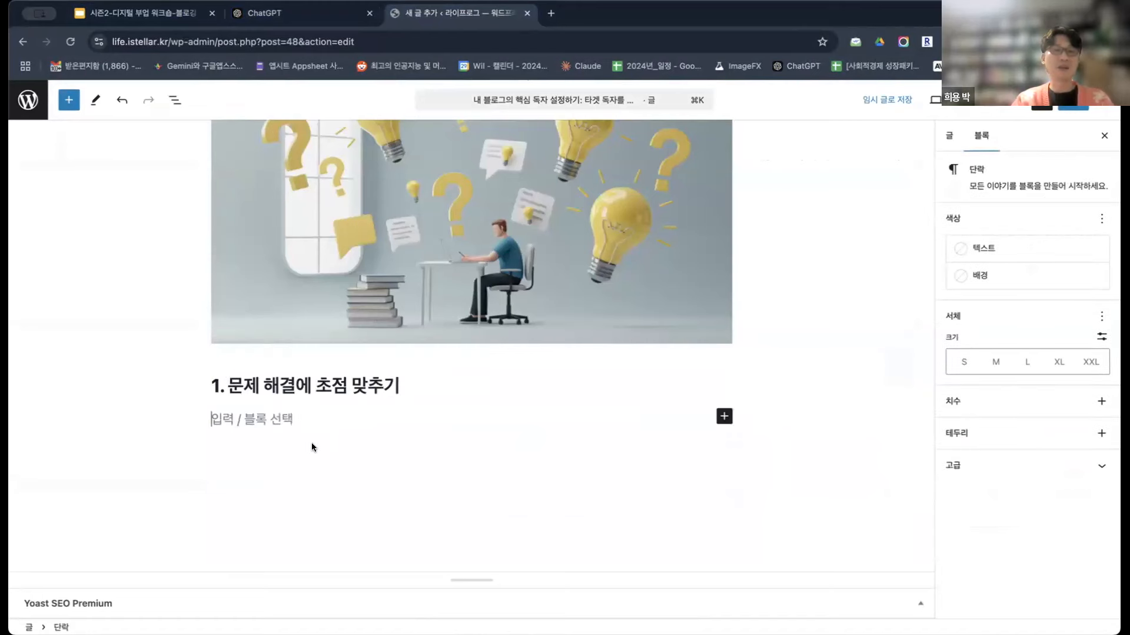
- Copy the section 1 body text, from the intro through the 예시 line, from ChatGPT into WordPress below its heading and start a new paragraph
click(318, 14)
scroll(356, 127, down, 3)
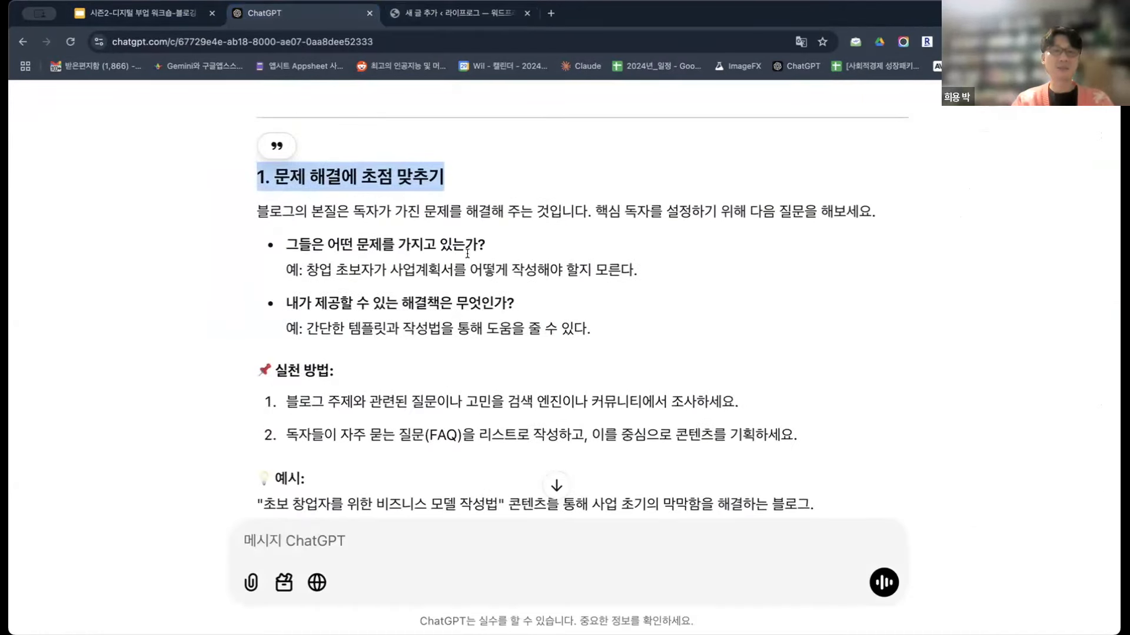
scroll(467, 259, down, 2)
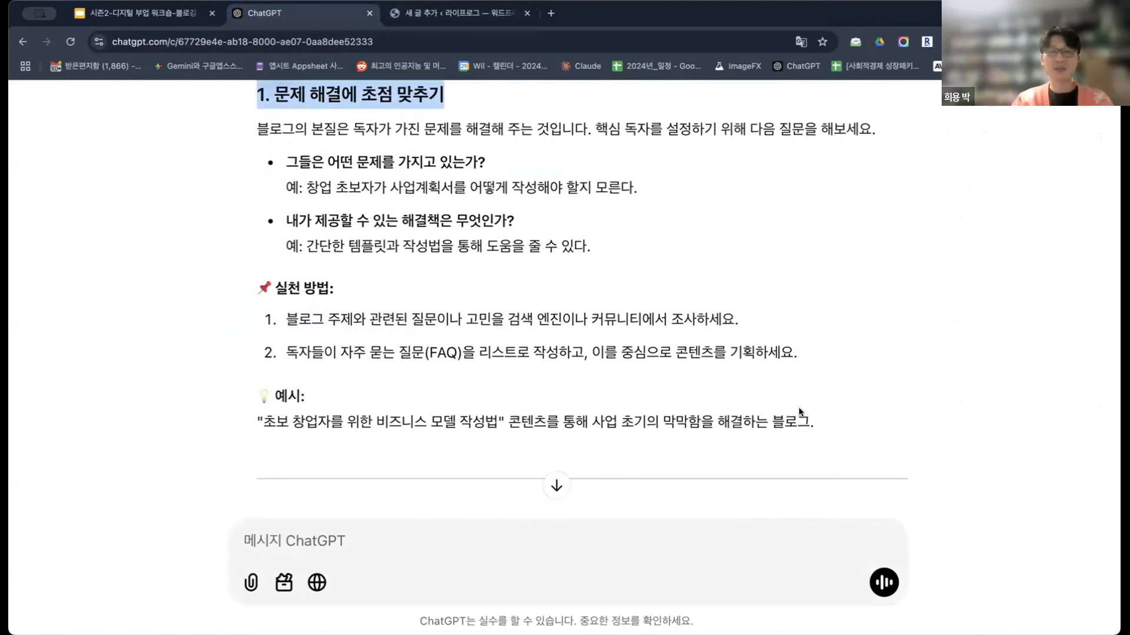
drag(814, 421, 248, 133)
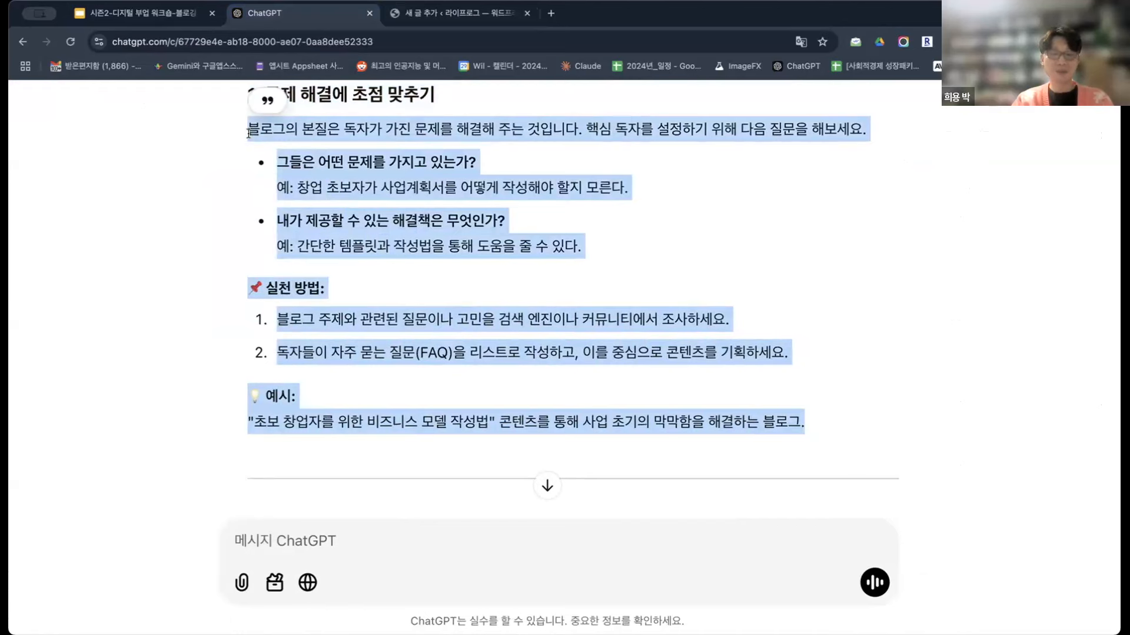
click(459, 13)
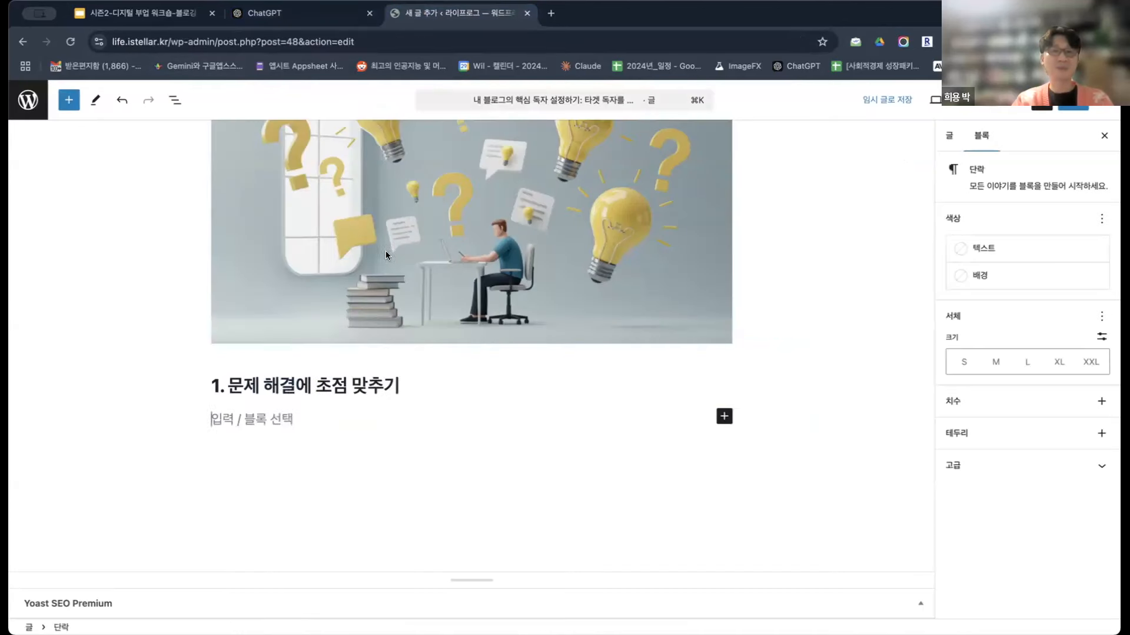
click(336, 419)
key(super+v)
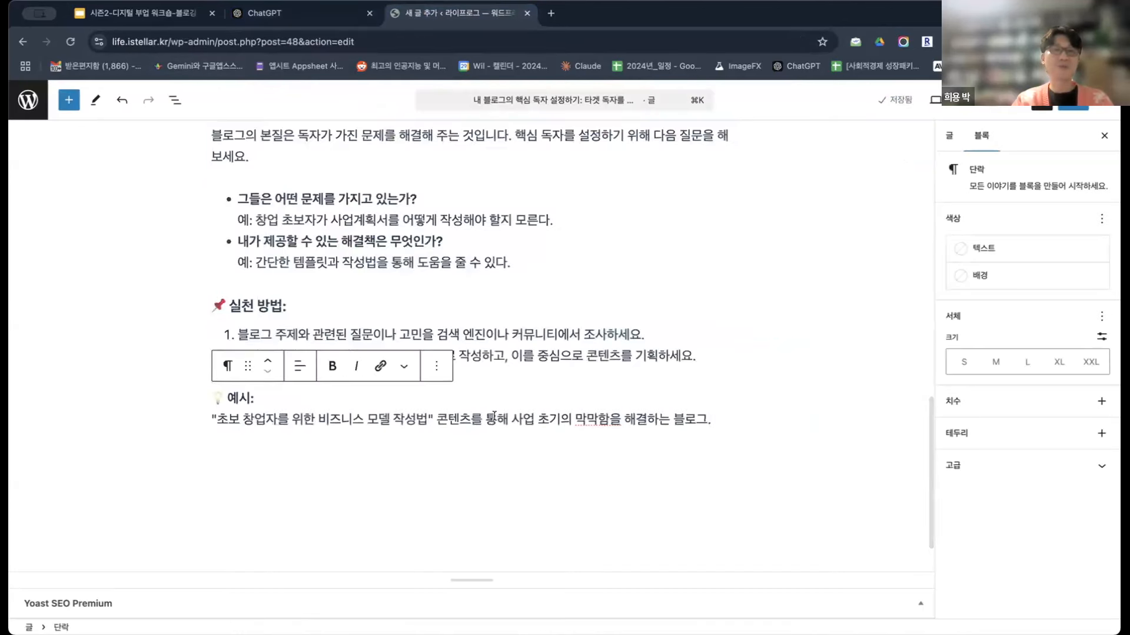
scroll(494, 419, up, 2)
scroll(494, 419, down, 5)
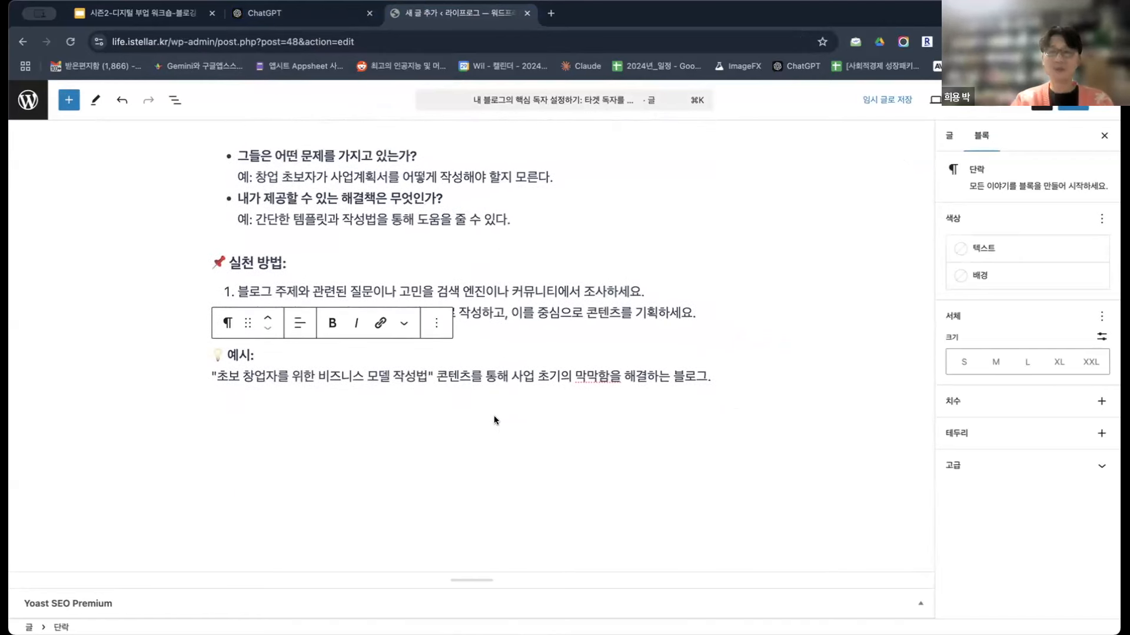
key(Return)
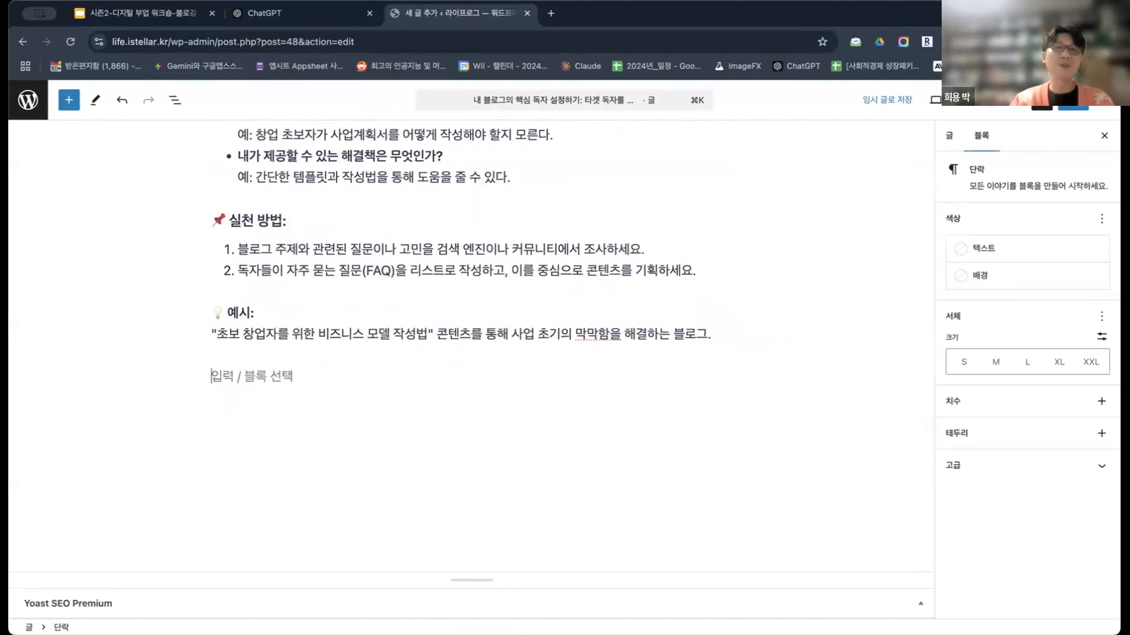
- Copy the title "2. 구체적인 인물 페르소나 설정하기" from ChatGPT into the empty WordPress paragraph and start a new paragraph below it
click(262, 14)
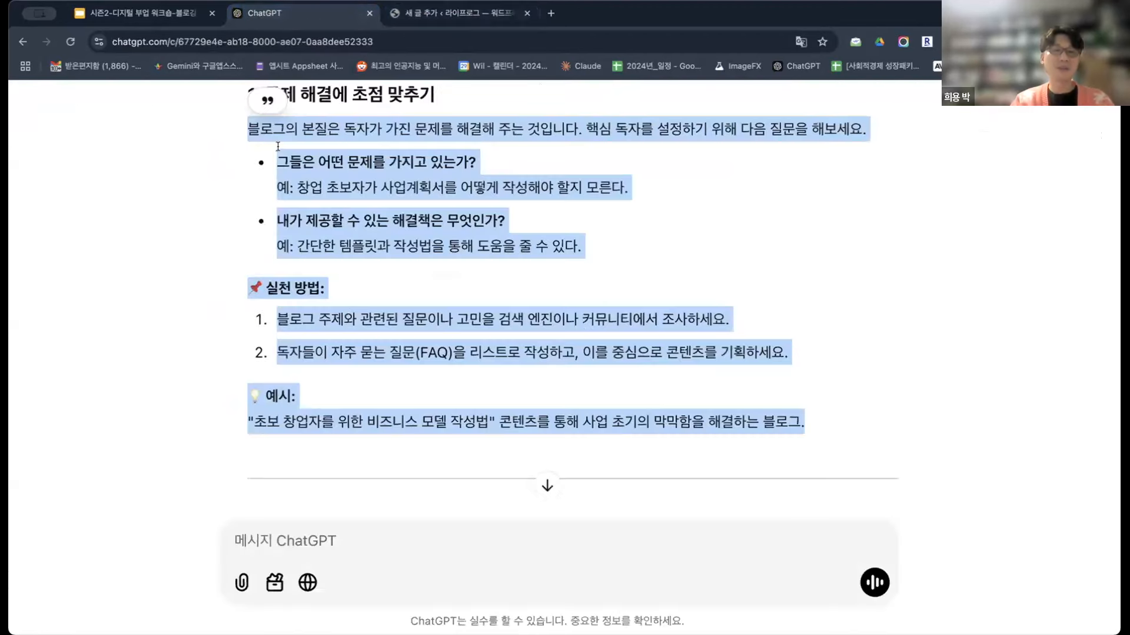
scroll(347, 314, down, 3)
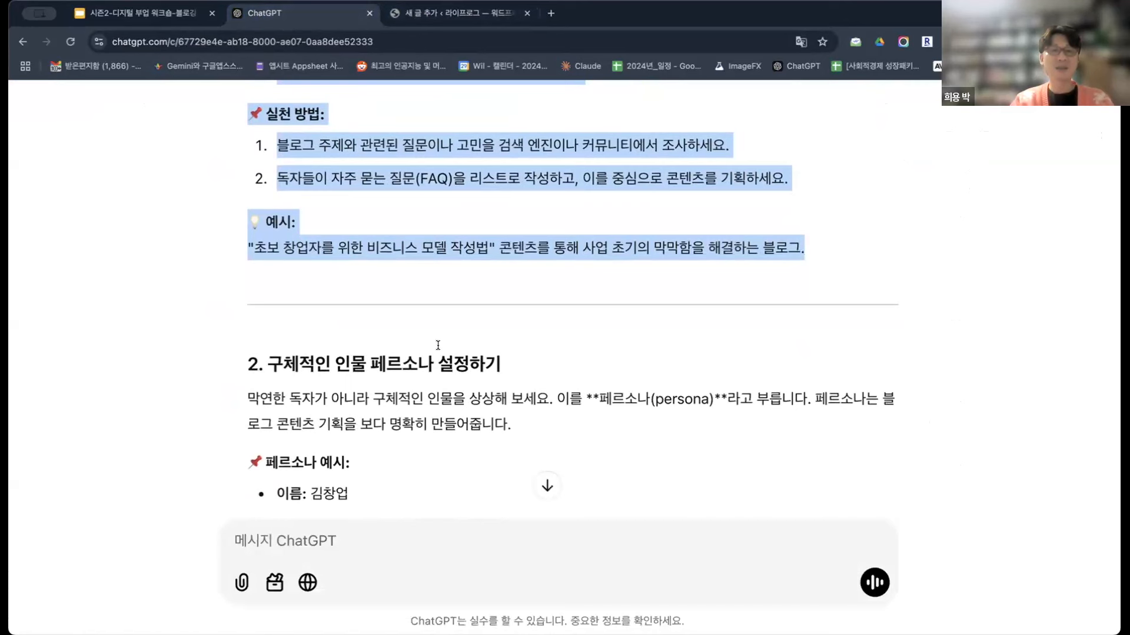
drag(516, 365, 239, 366)
key(super+c)
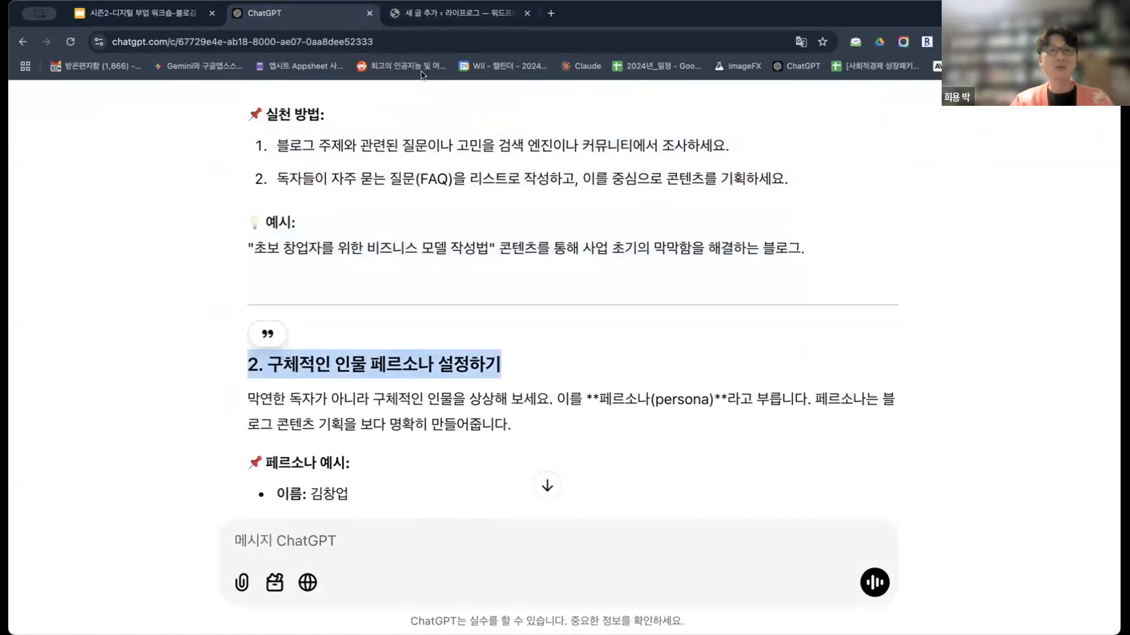
click(450, 13)
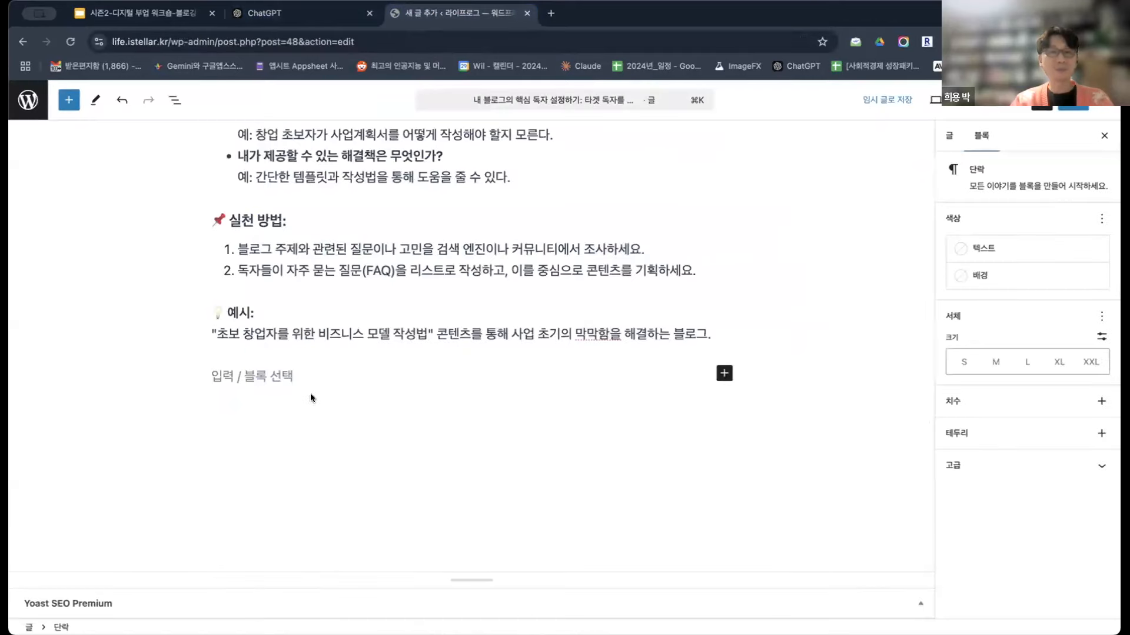
key(super+v)
key(Return)
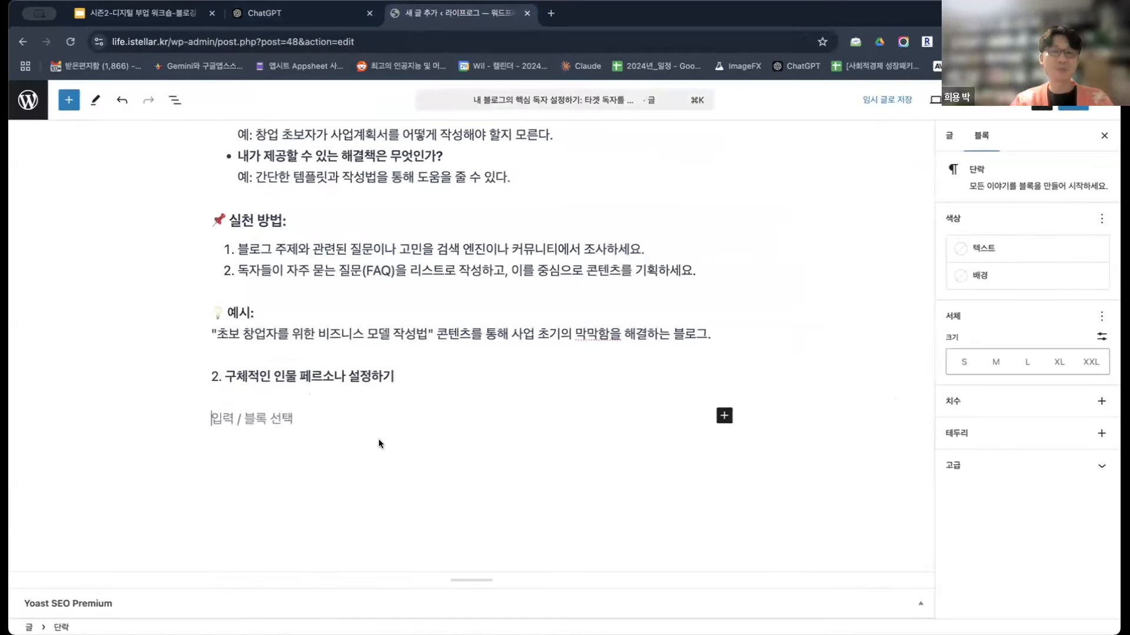
- Copy the section 2 body text, from the persona intro through the 팁 line, from ChatGPT into WordPress below the section 2 title
click(276, 13)
scroll(337, 359, down, 7)
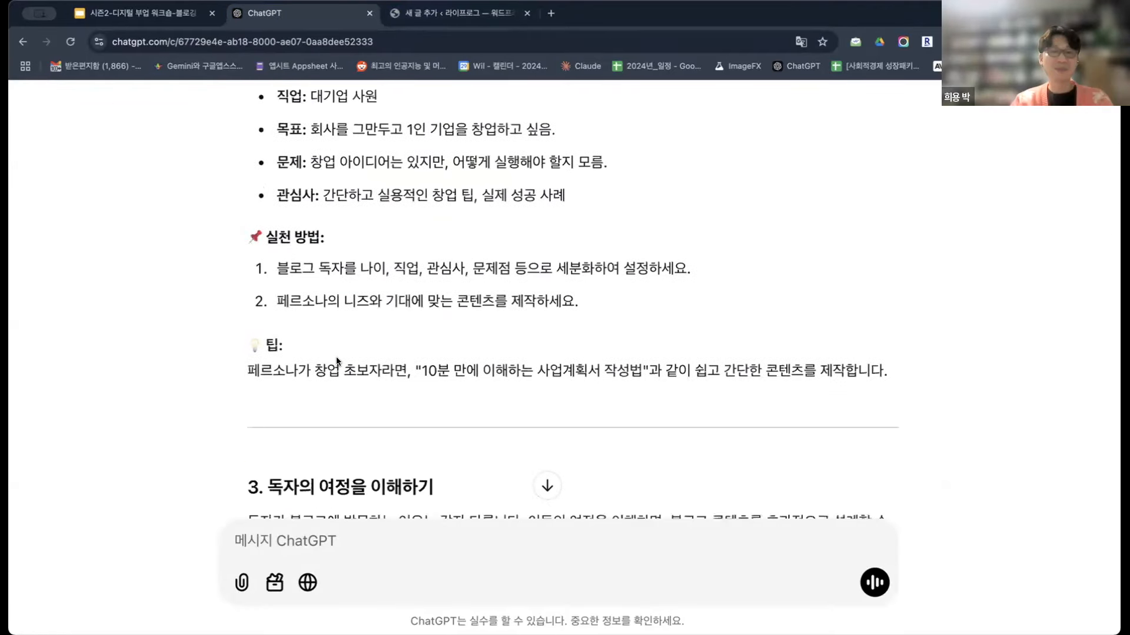
drag(898, 372, 503, 238)
scroll(503, 238, up, 3)
scroll(503, 238, up, 1)
drag(352, 229, 741, 366)
click(250, 131)
scroll(424, 378, down, 4)
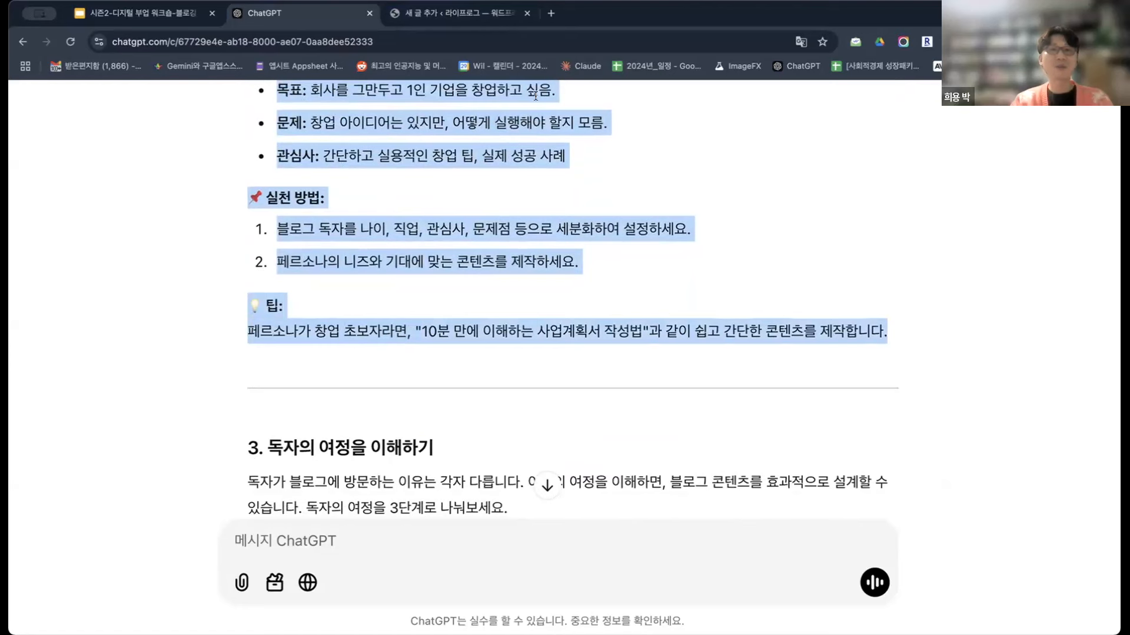
click(459, 13)
click(292, 418)
key(super+v)
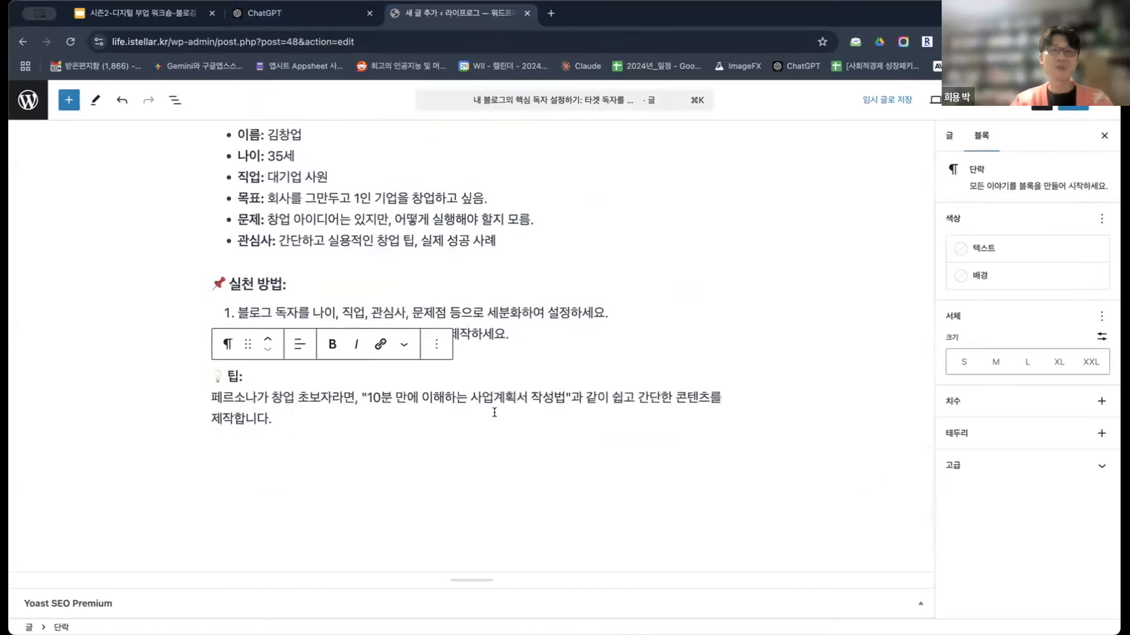
- Insert a separator (구분자) block between the section 1 예시 paragraph and the title "2. 구체적인 인물 페르소나 설정하기"
scroll(470, 332, up, 5)
scroll(469, 332, up, 6)
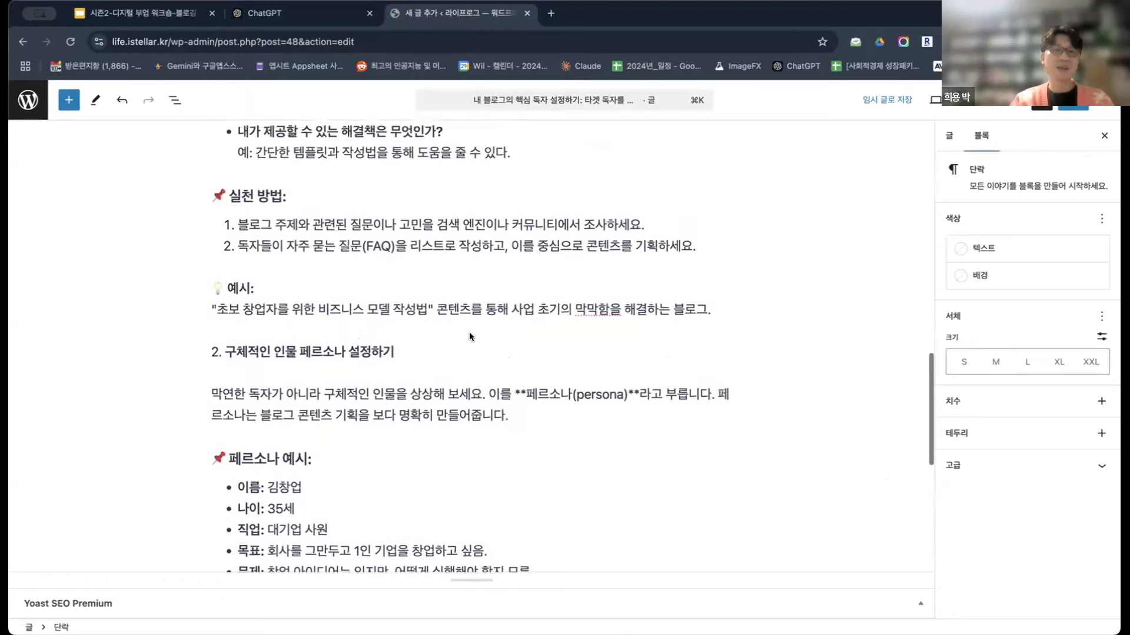
scroll(469, 331, down, 5)
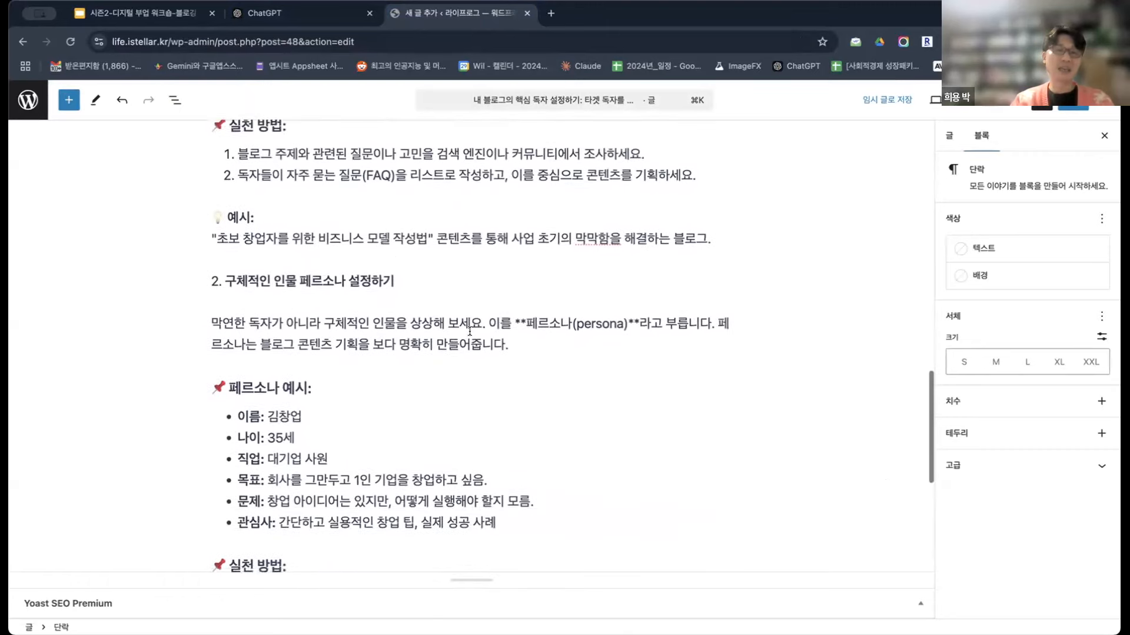
mouse_move(413, 251)
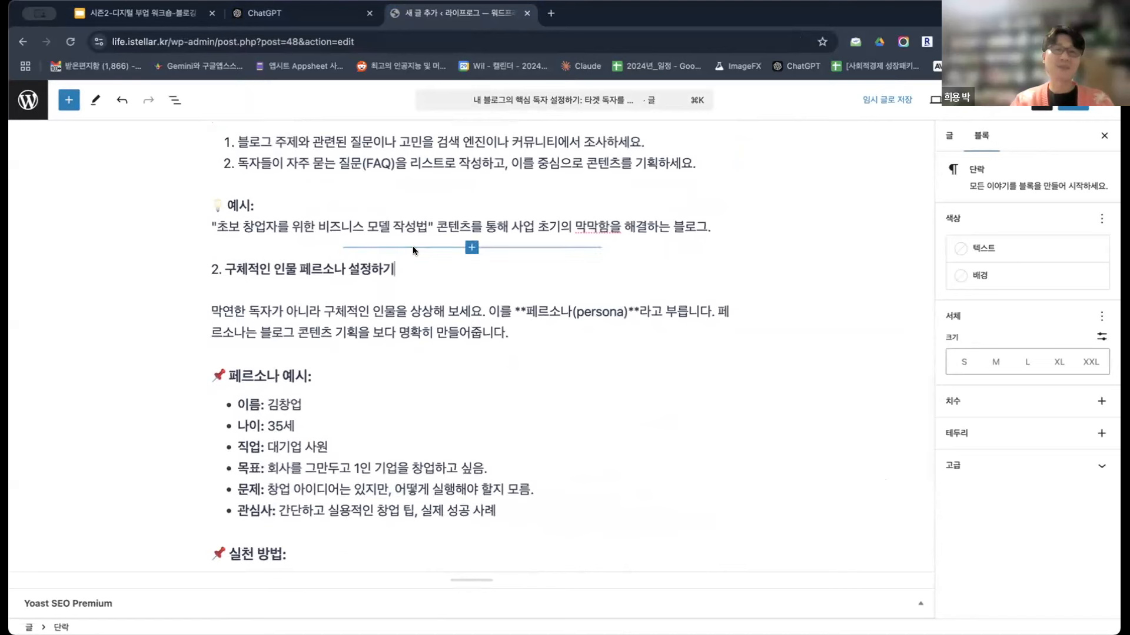
click(471, 250)
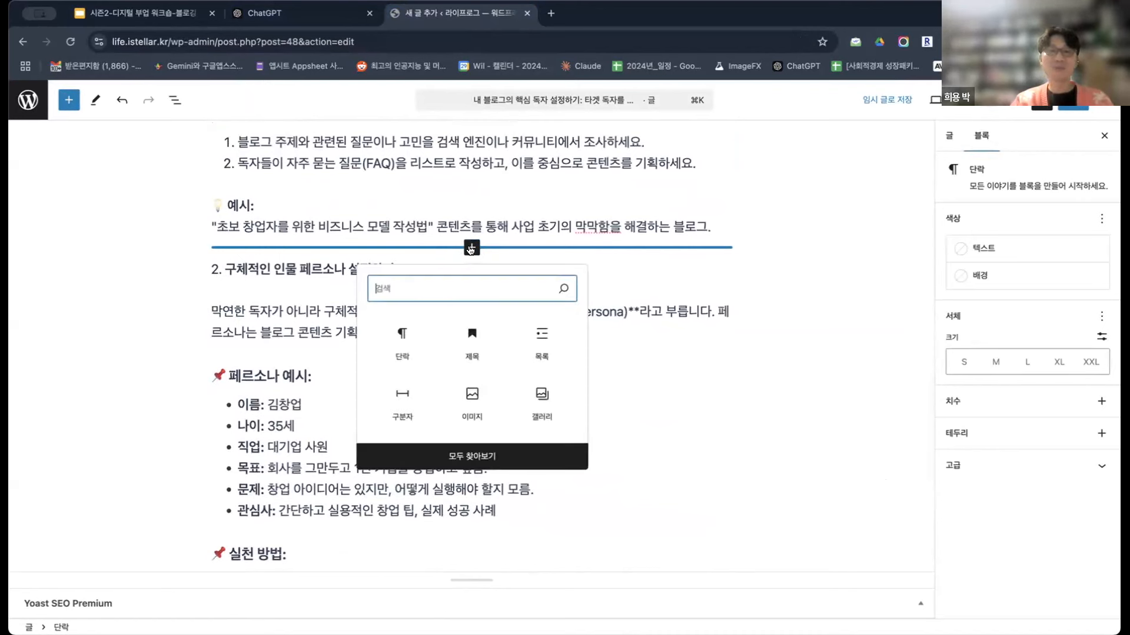
click(399, 395)
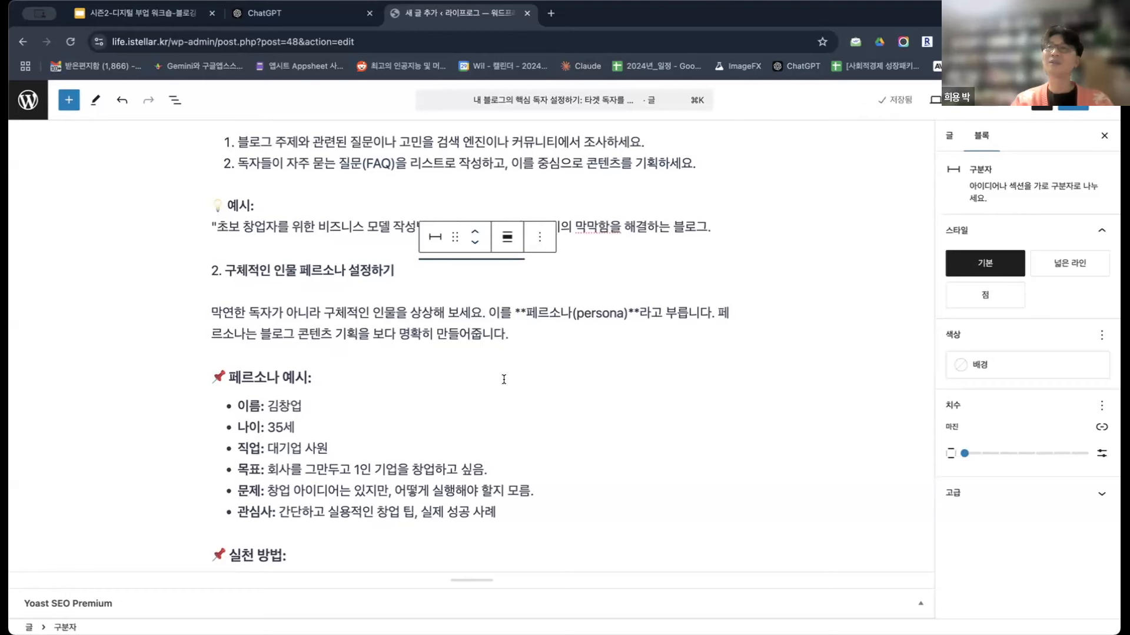
- Add a separator (구분자) block after the section 2 팁 paragraph and start an empty paragraph below it
scroll(503, 379, down, 5)
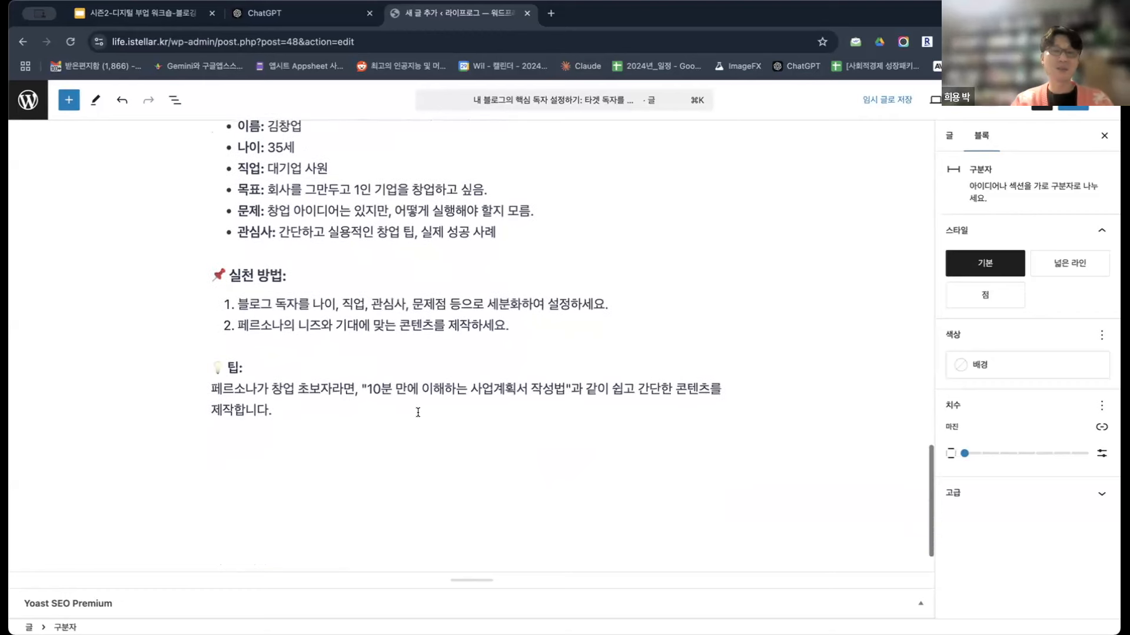
click(382, 437)
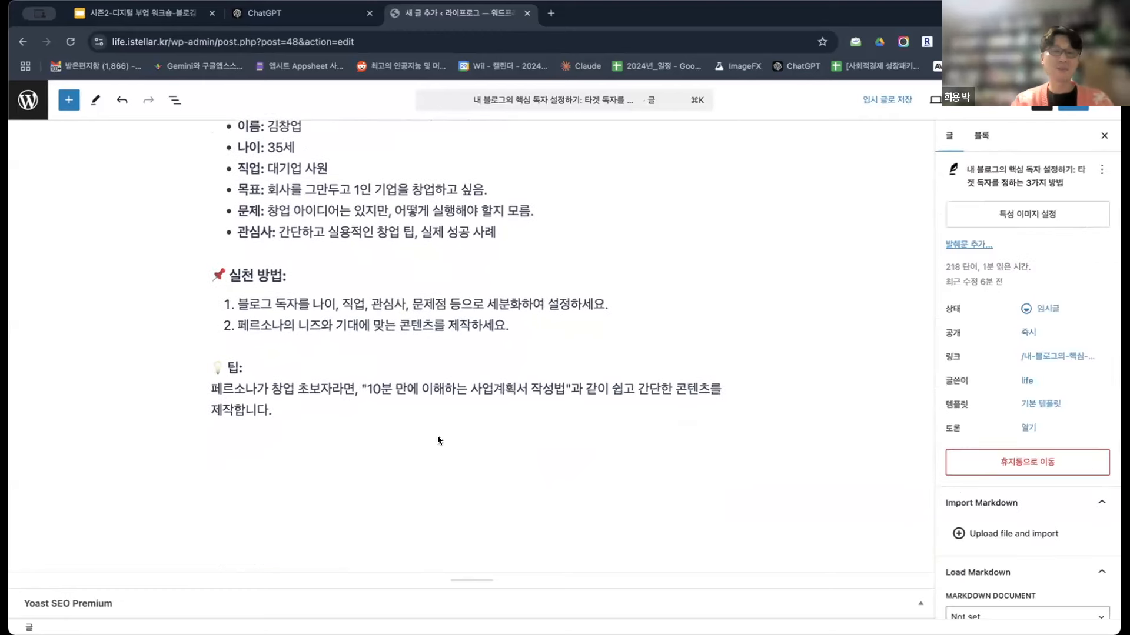
click(461, 447)
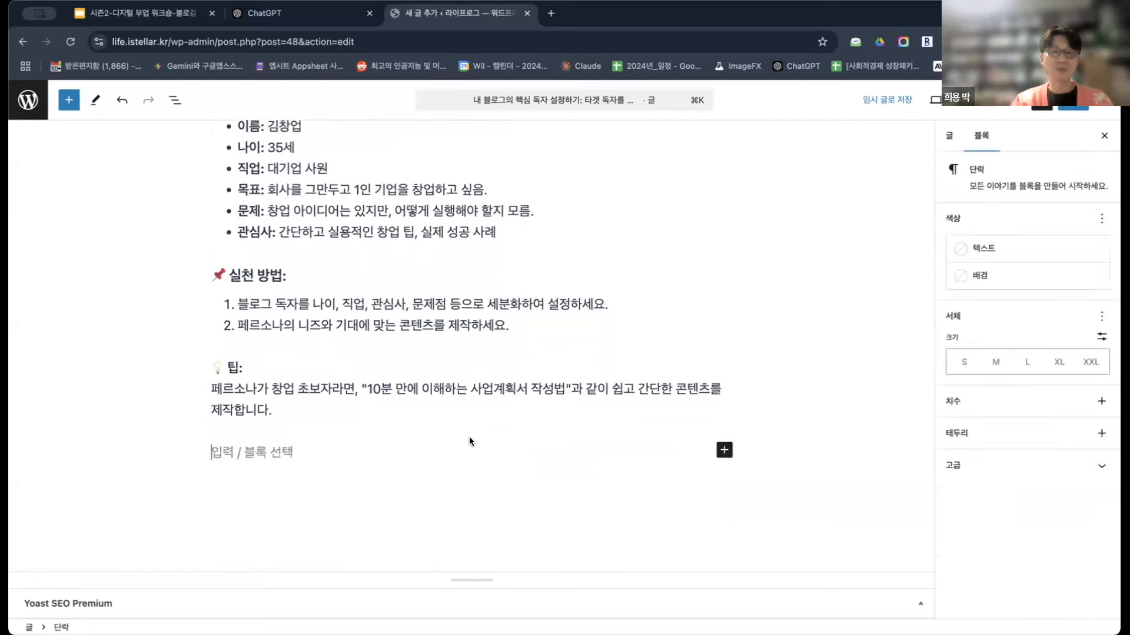
click(724, 450)
scroll(786, 499, down, 1)
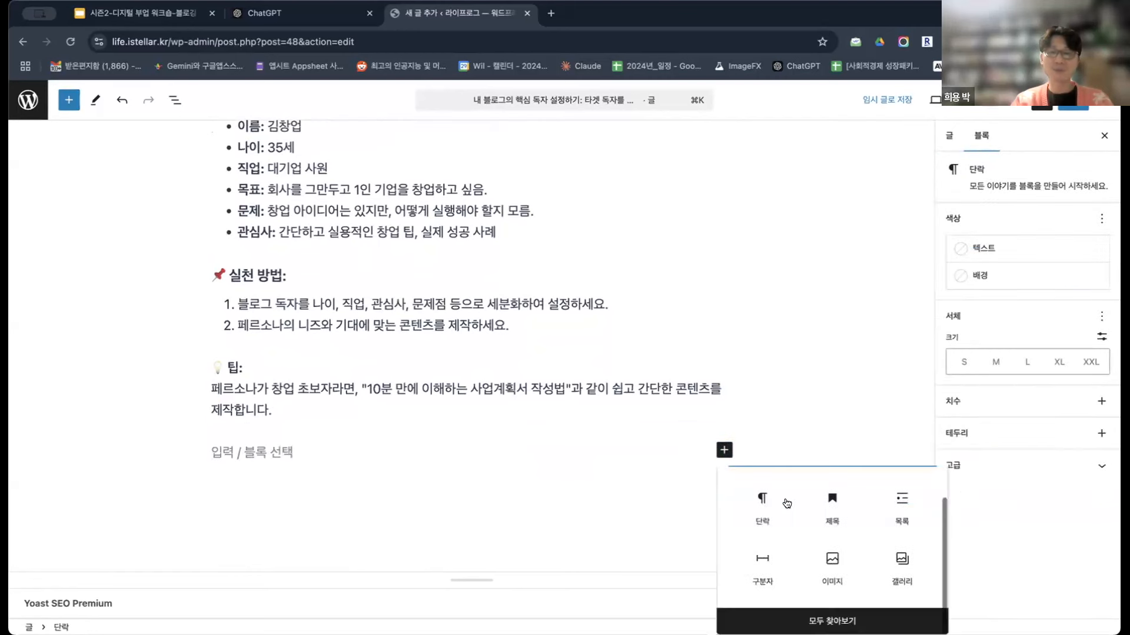
click(763, 562)
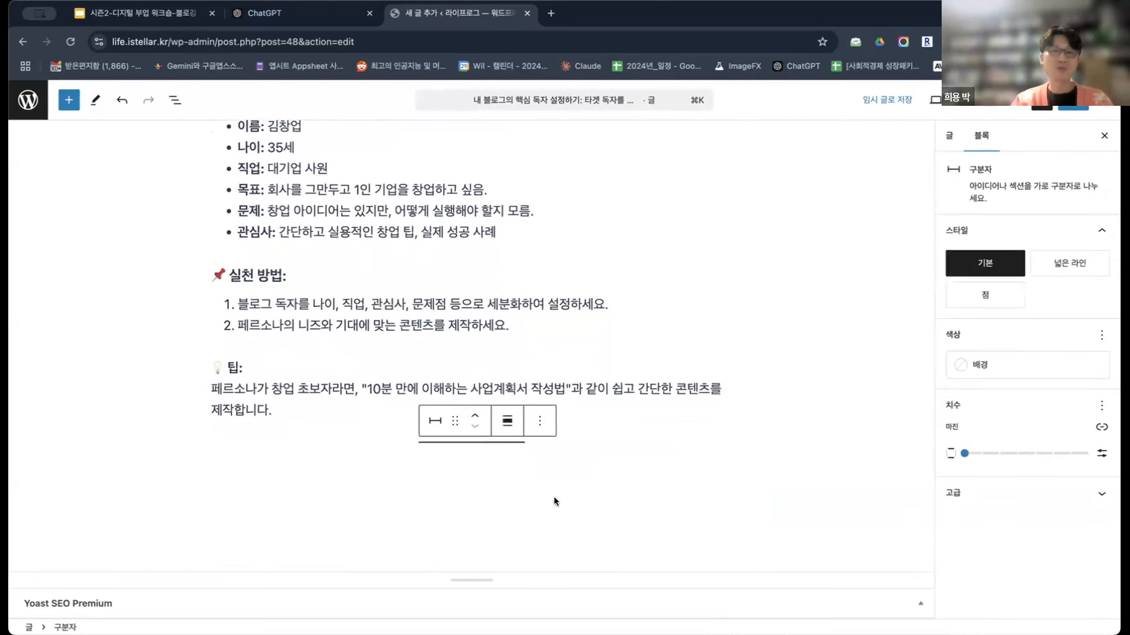
click(536, 481)
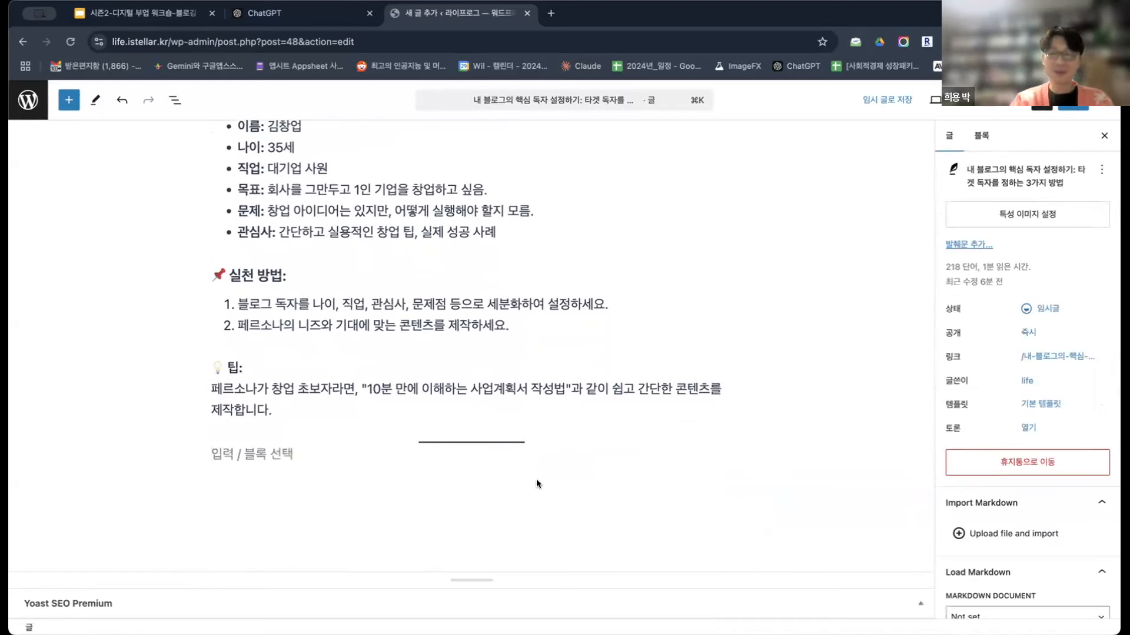
click(330, 463)
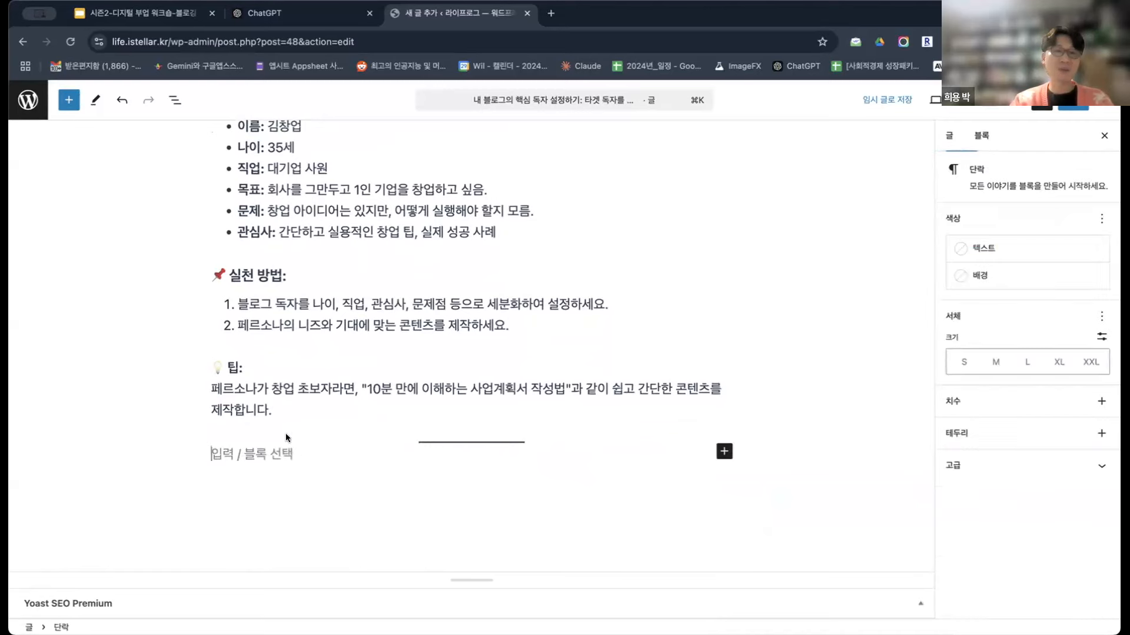
- Copy the title "3. 독자의 여정을 이해하기" from ChatGPT into the WordPress paragraph below the last separator and start a new paragraph
scroll(321, 461, down, 2)
scroll(321, 460, up, 5)
scroll(322, 461, down, 1)
scroll(321, 463, down, 4)
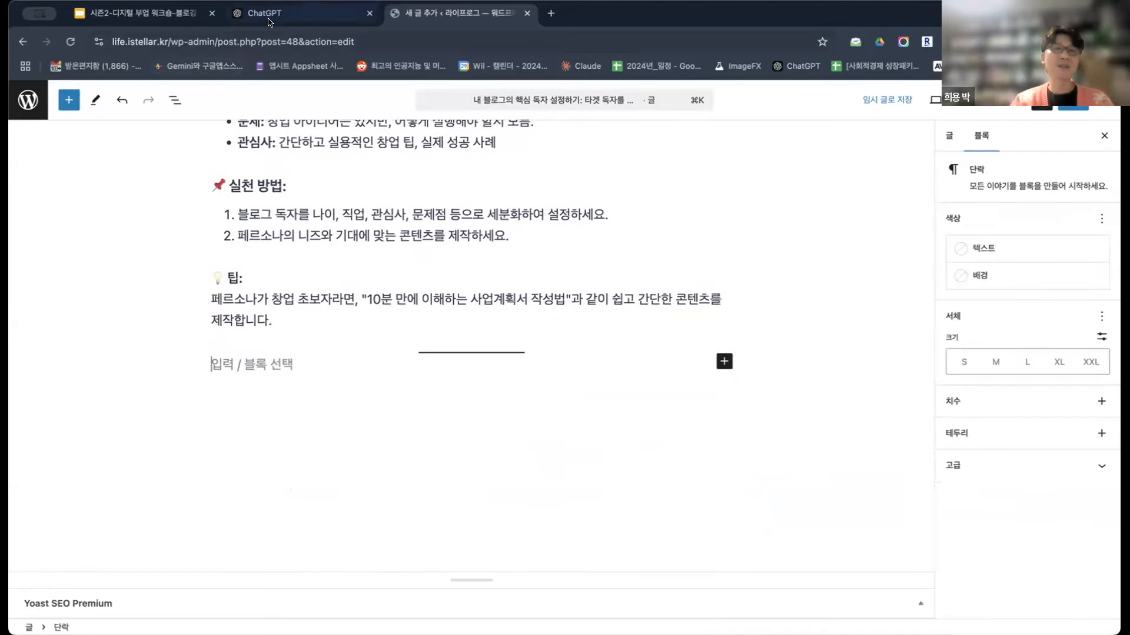
click(269, 21)
scroll(378, 316, down, 2)
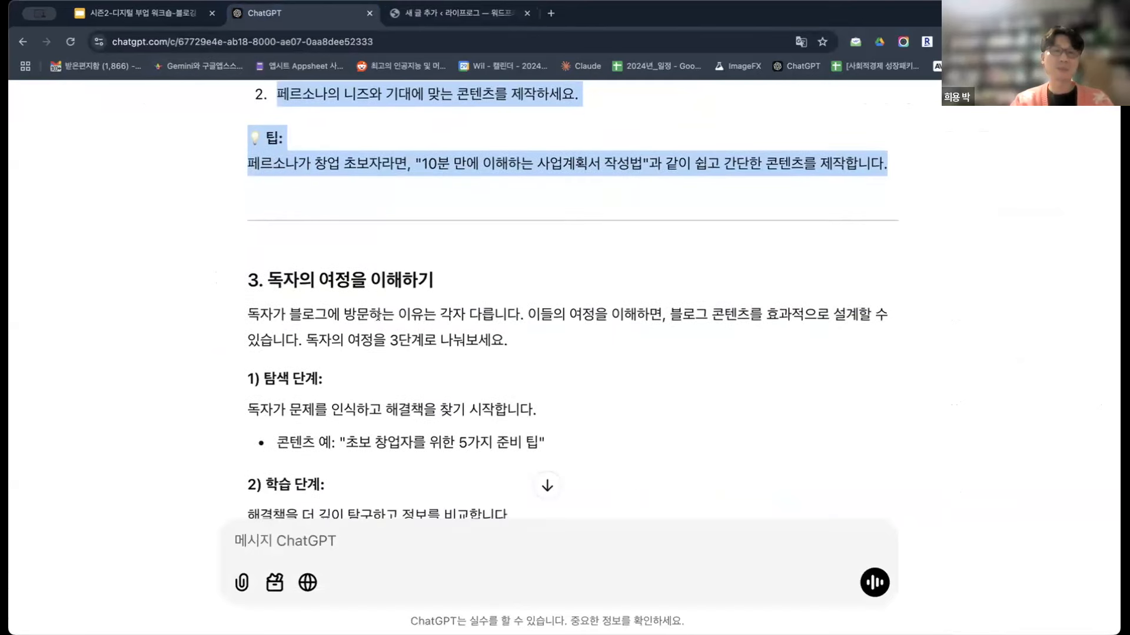
drag(434, 282, 242, 281)
key(super+c)
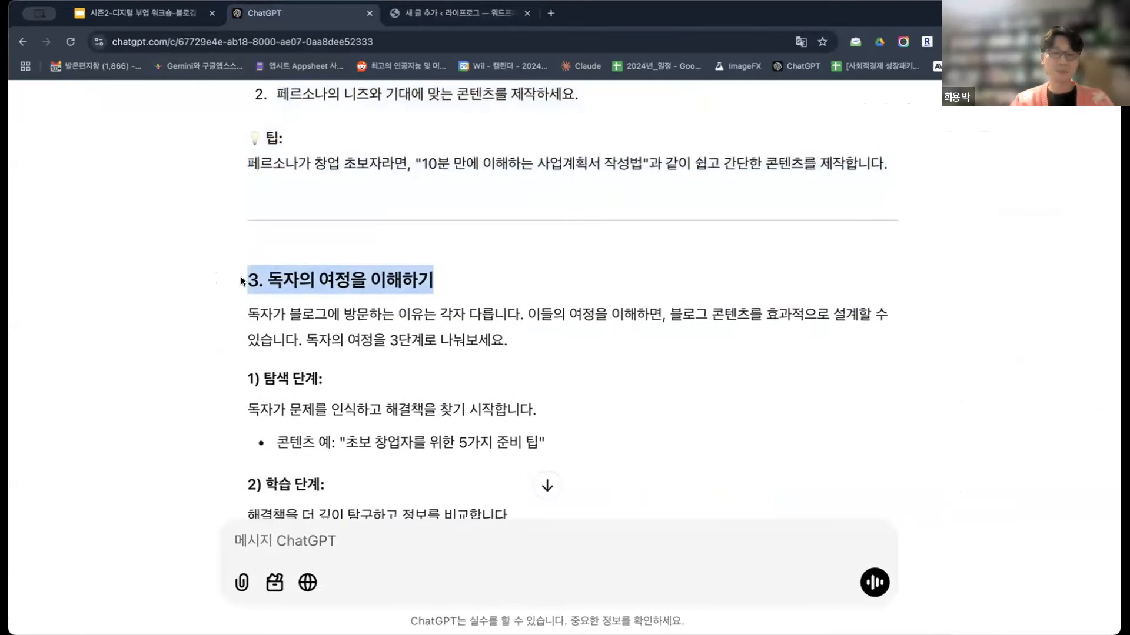
key(ctrl+Tab)
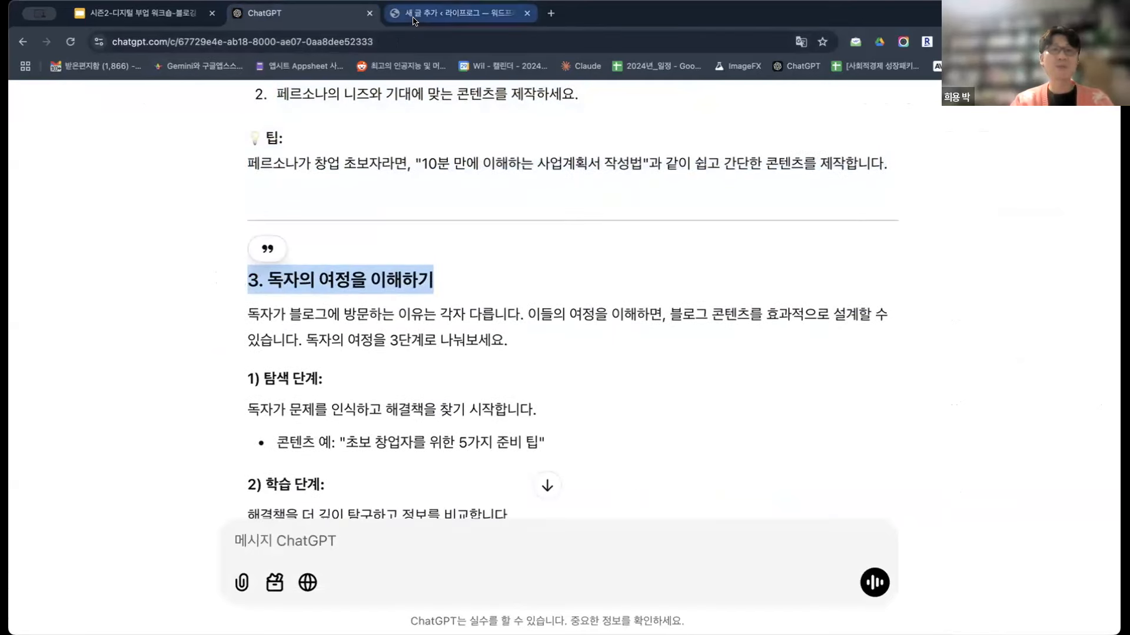
key(super+v)
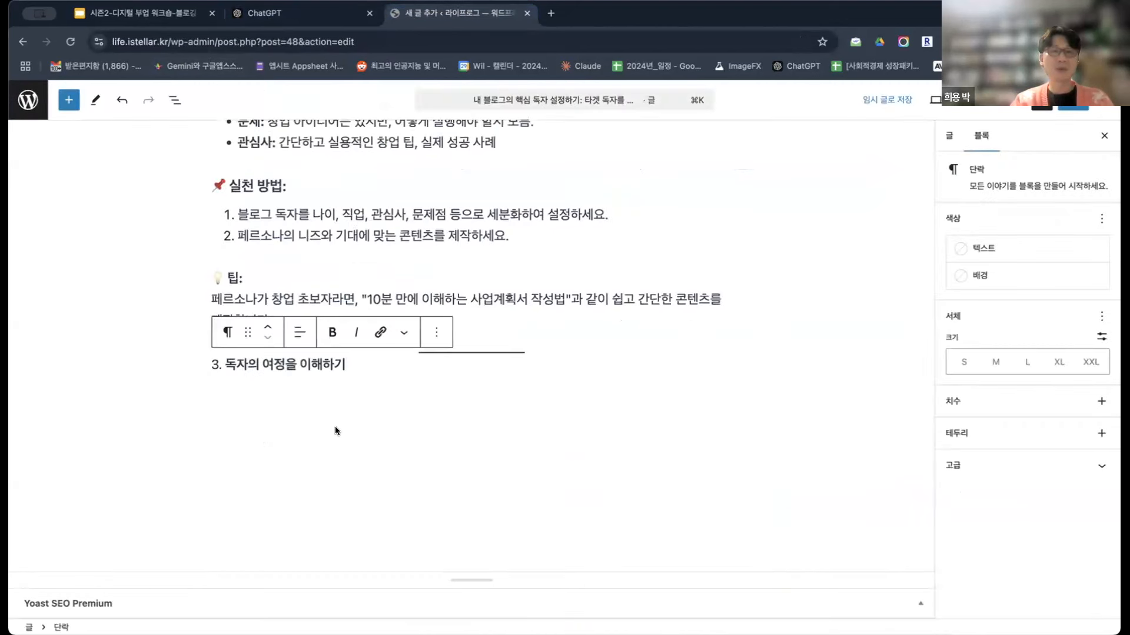
key(Return)
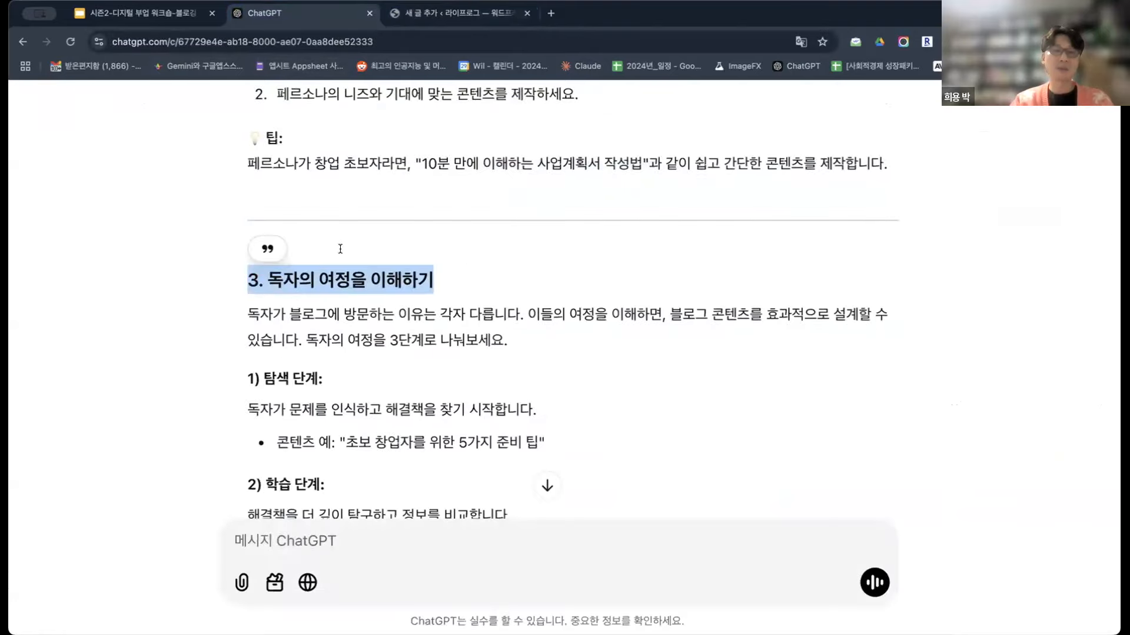
- Copy the section 3 body text, from the intro through the two 실천 방법 items, from ChatGPT into WordPress below the section 3 title
scroll(340, 248, down, 5)
scroll(300, 190, up, 1)
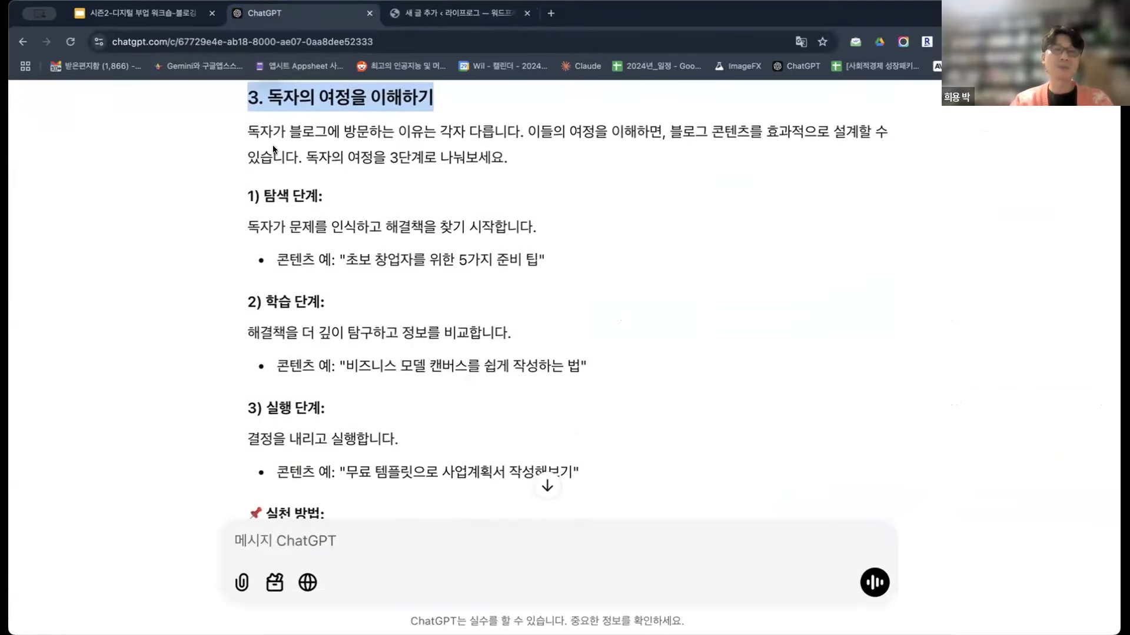
click(250, 129)
drag(257, 150, 595, 329)
scroll(406, 368, down, 5)
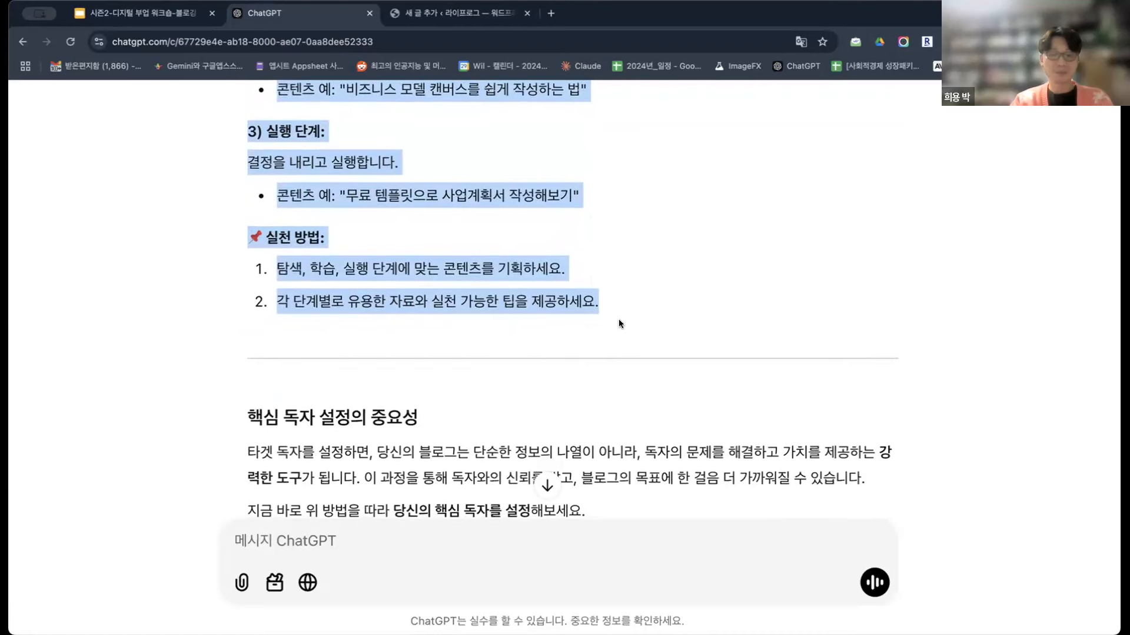
scroll(618, 323, down, 7)
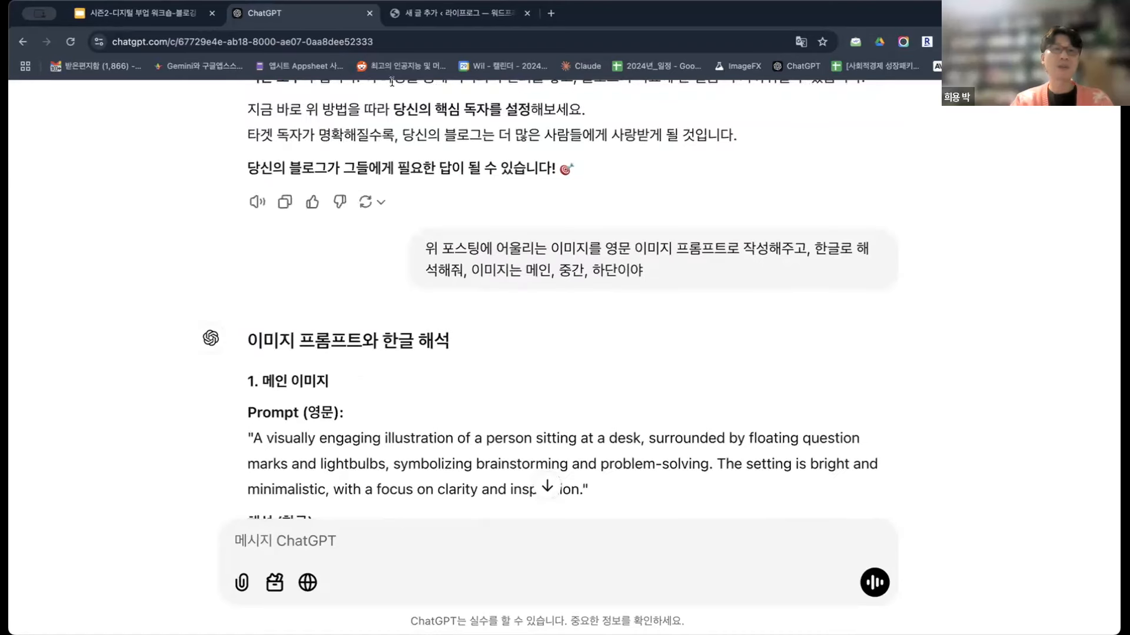
click(475, 12)
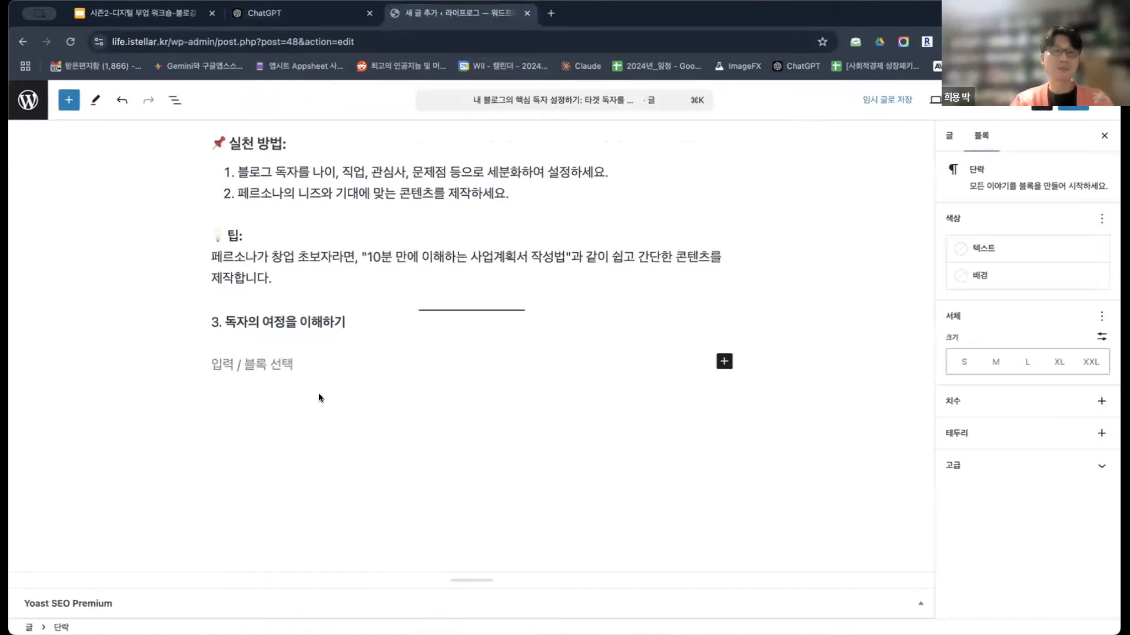
key(super+v)
click(411, 412)
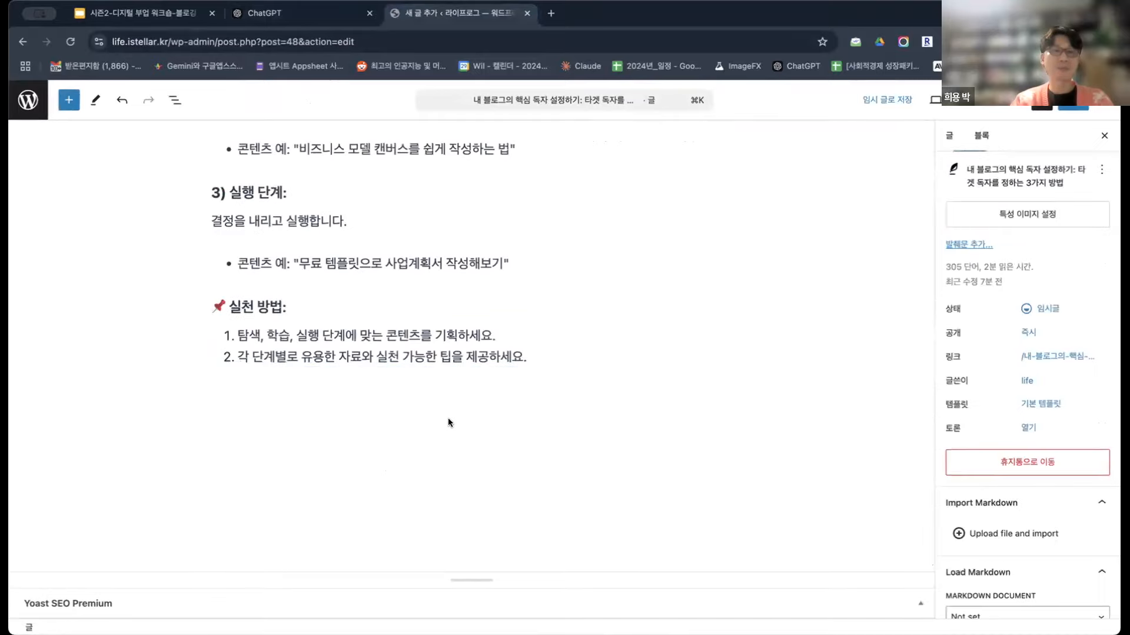
- Add an image (이미지) block below the section 3 실천 방법 list and upload the blue READER' JOURNEY infographic into it
scroll(449, 421, up, 15)
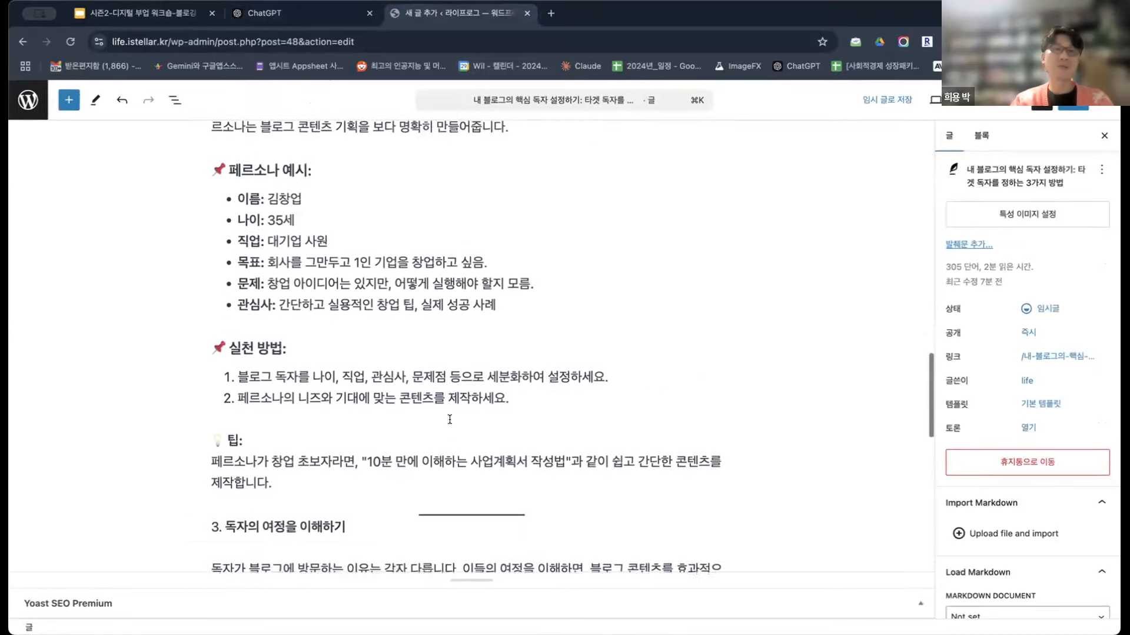
scroll(450, 423, up, 12)
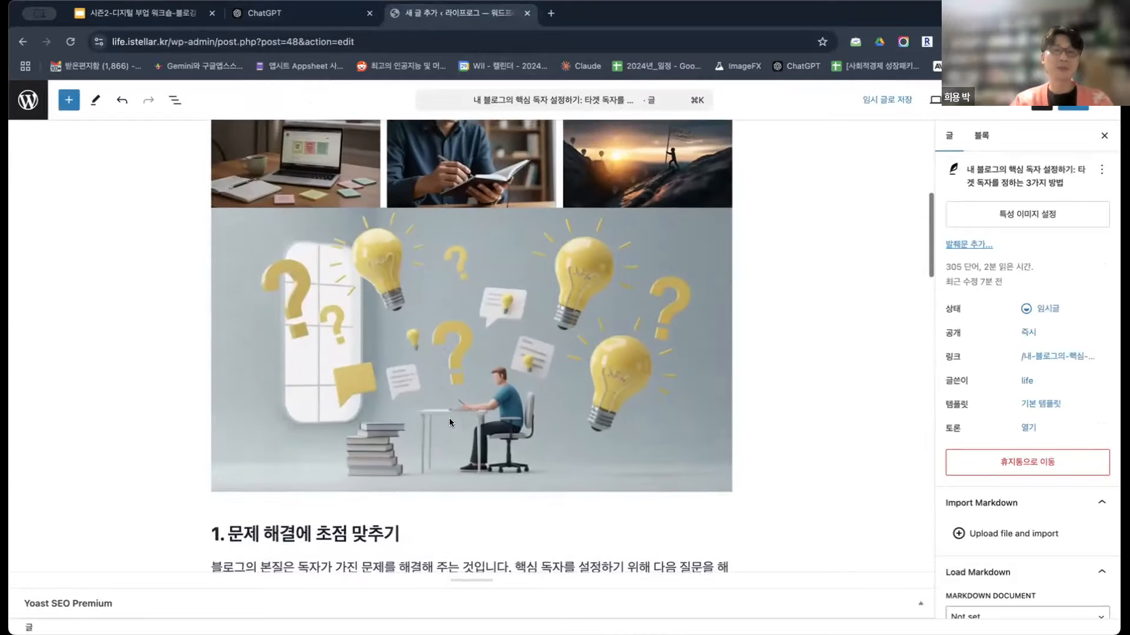
scroll(394, 357, down, 20)
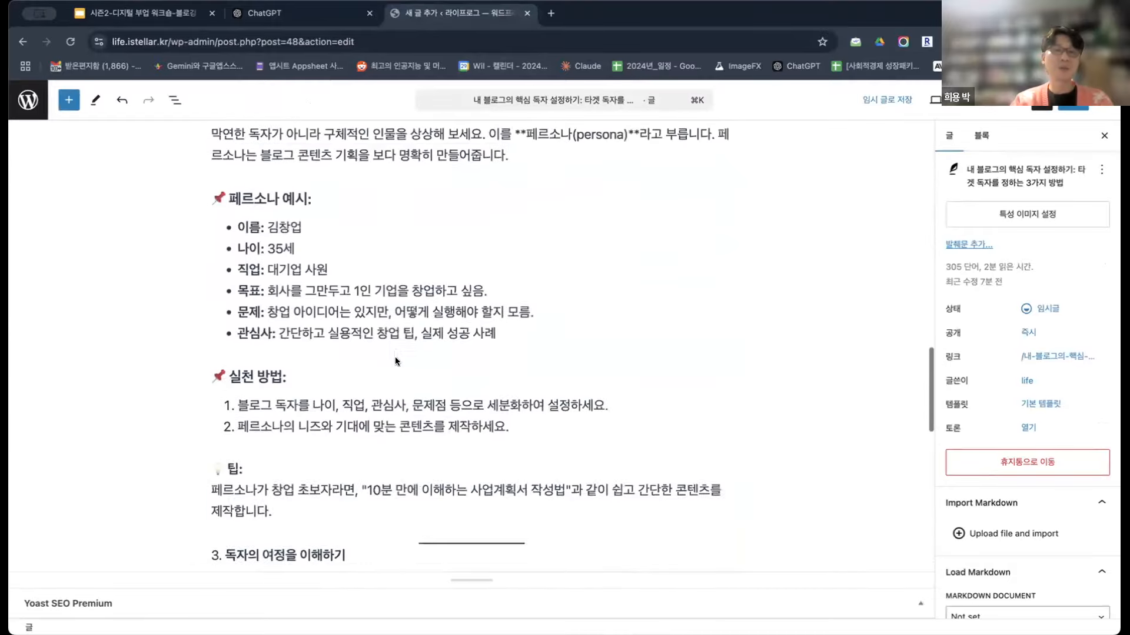
click(377, 386)
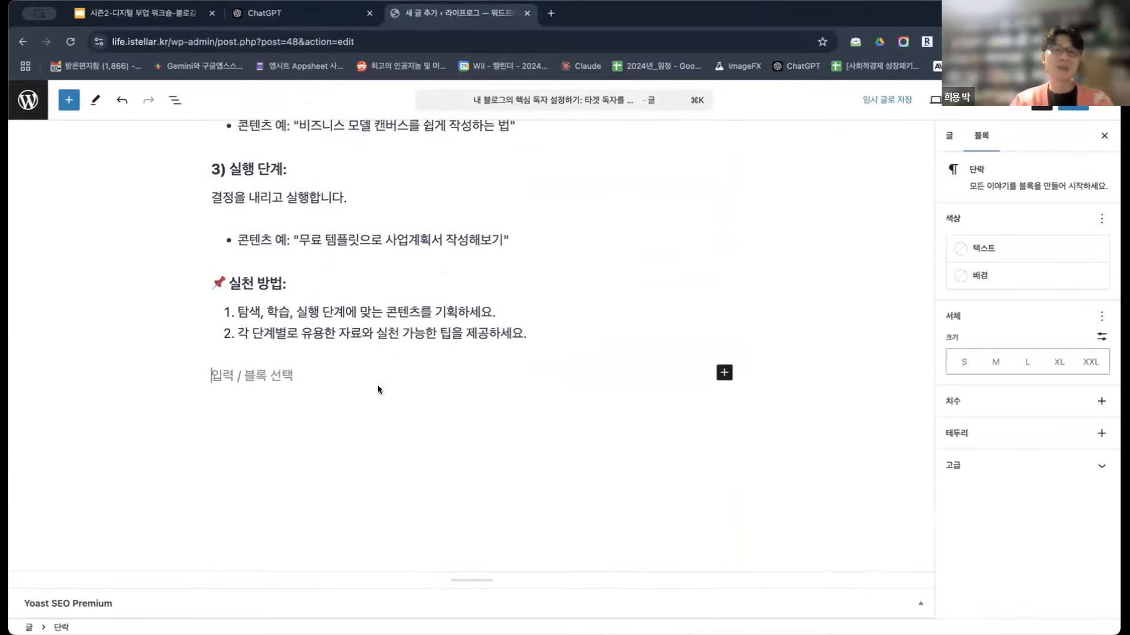
click(723, 373)
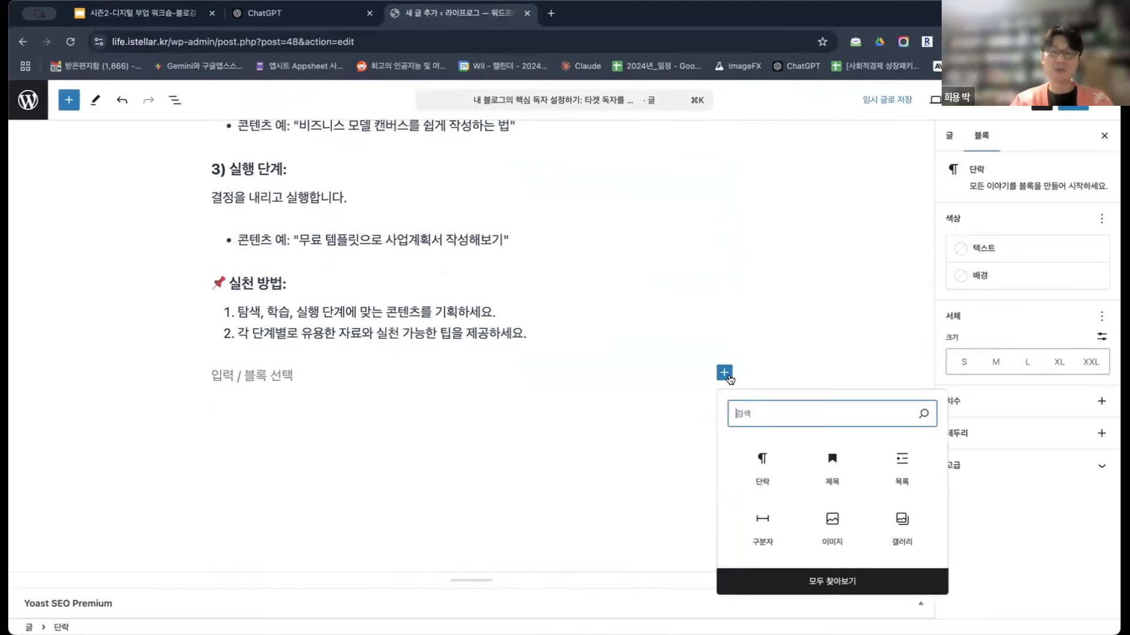
click(819, 514)
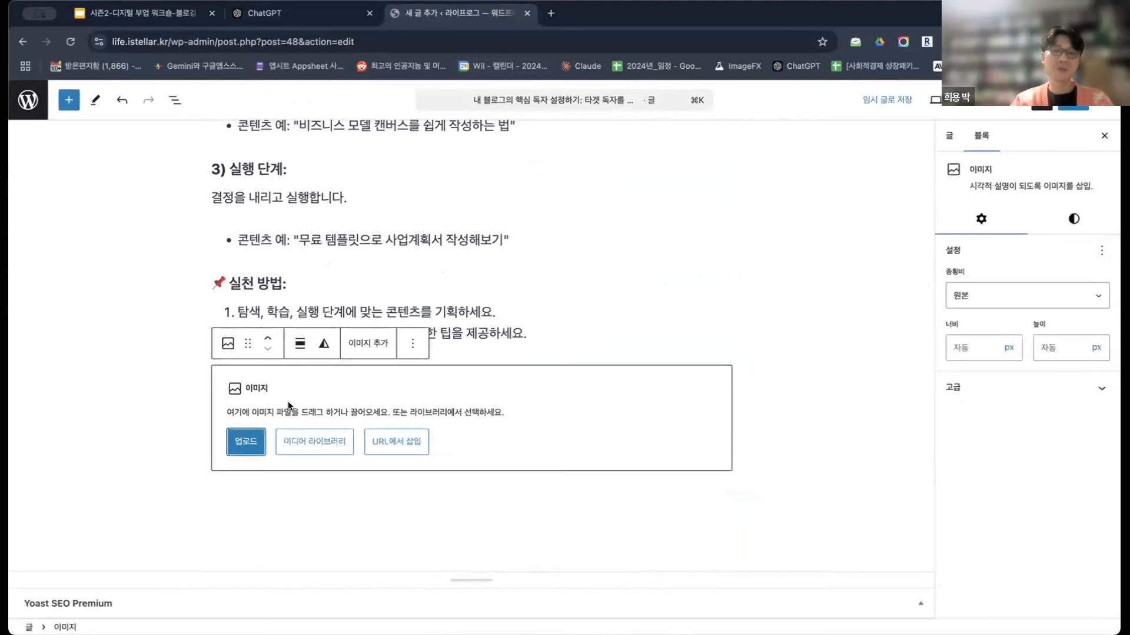
click(235, 434)
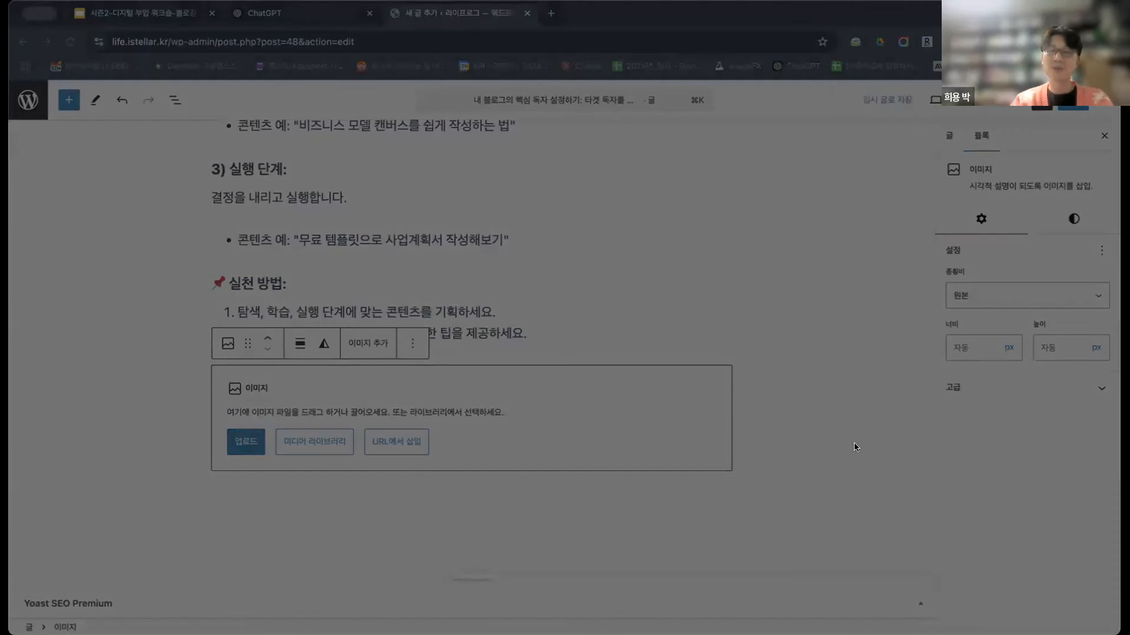
click(813, 447)
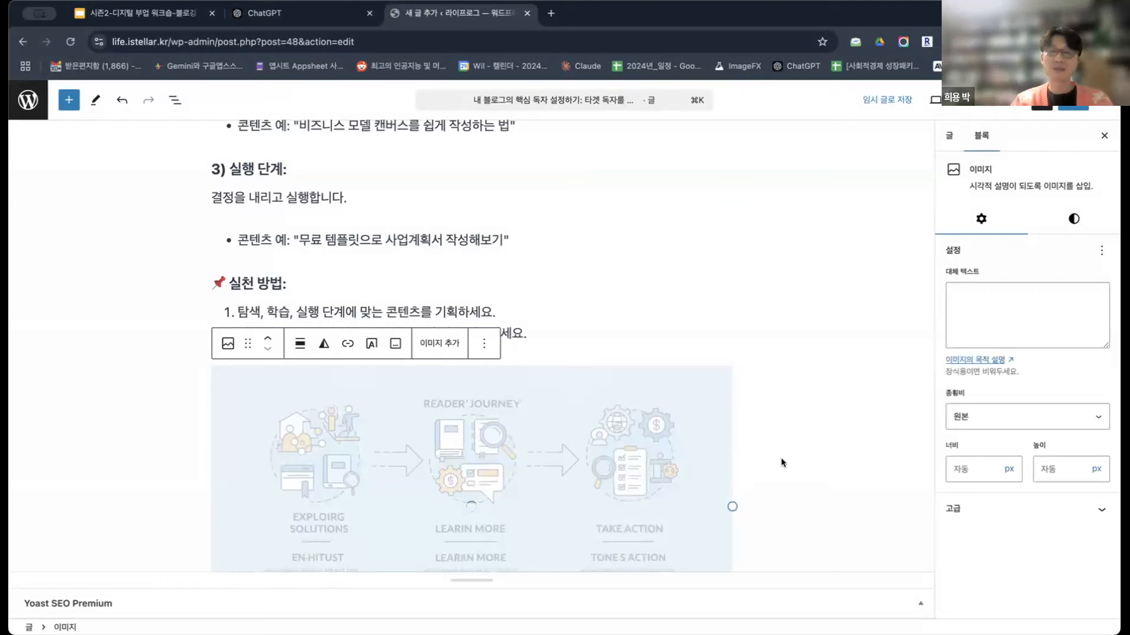
- Review the section 3 text with the uploaded infographic and examine the image's alt text (대체 텍스트) setting
scroll(783, 463, down, 4)
scroll(783, 462, up, 6)
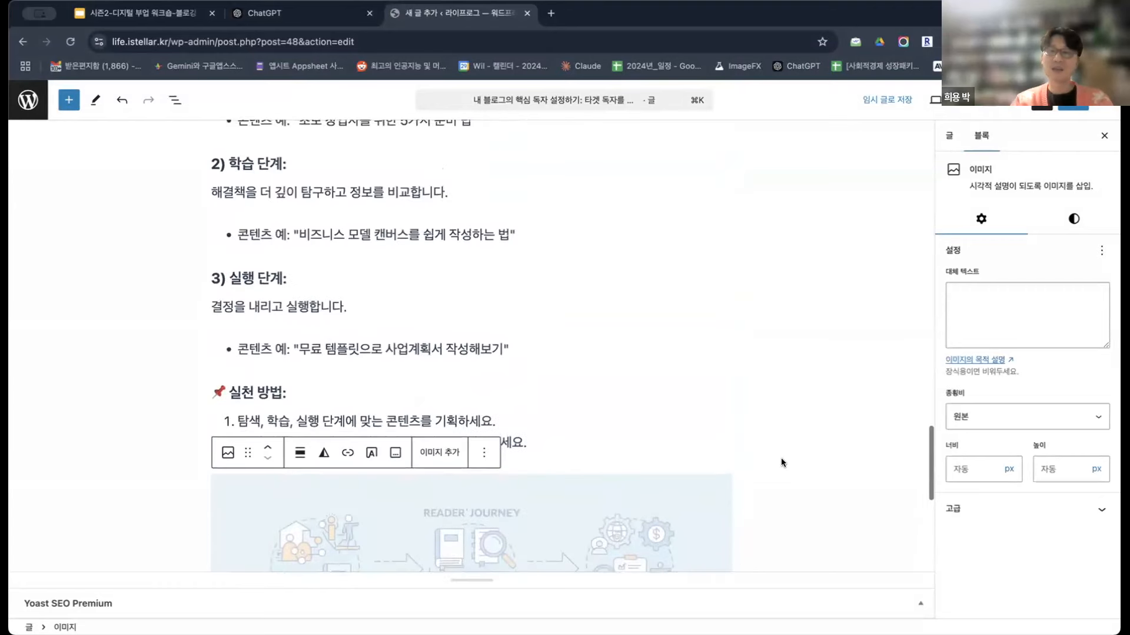
scroll(783, 463, down, 5)
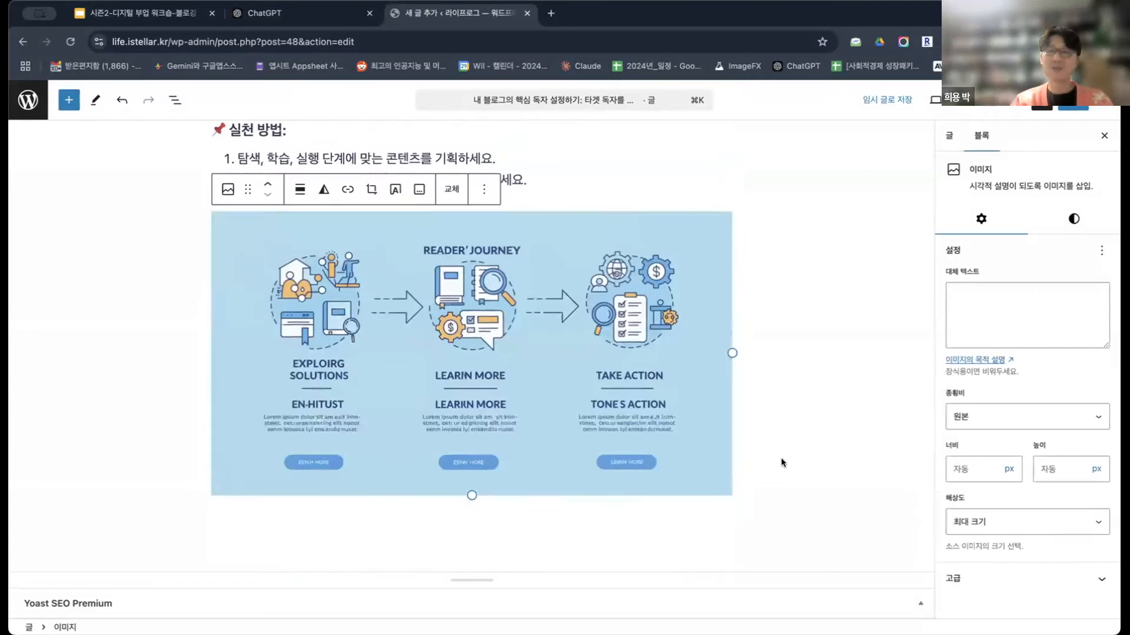
scroll(782, 462, up, 5)
scroll(782, 462, up, 3)
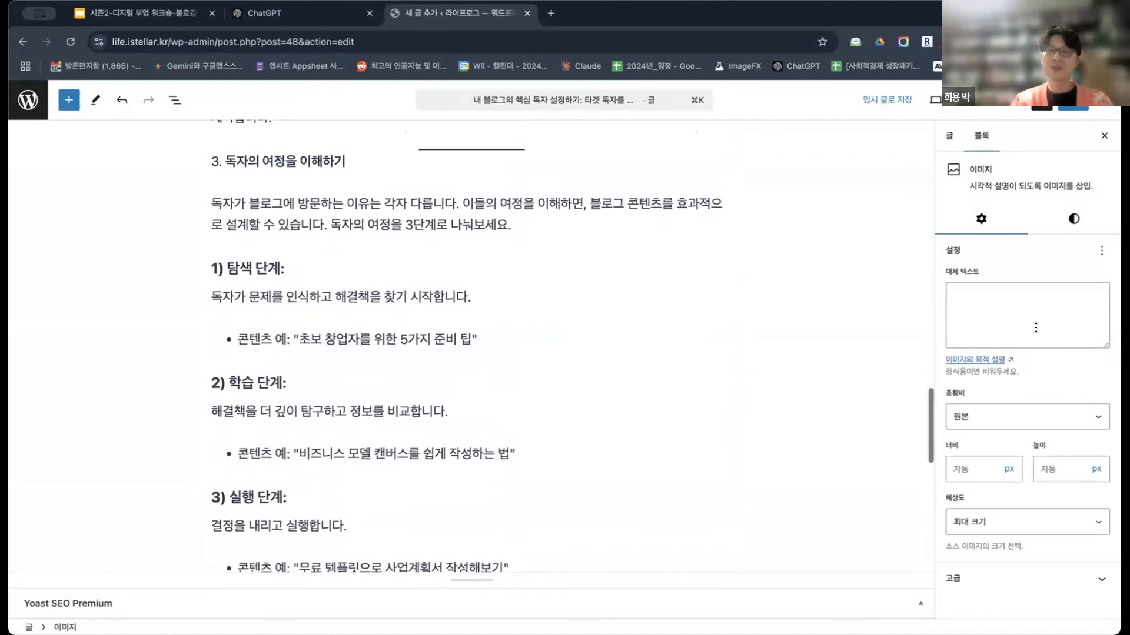
scroll(779, 329, down, 10)
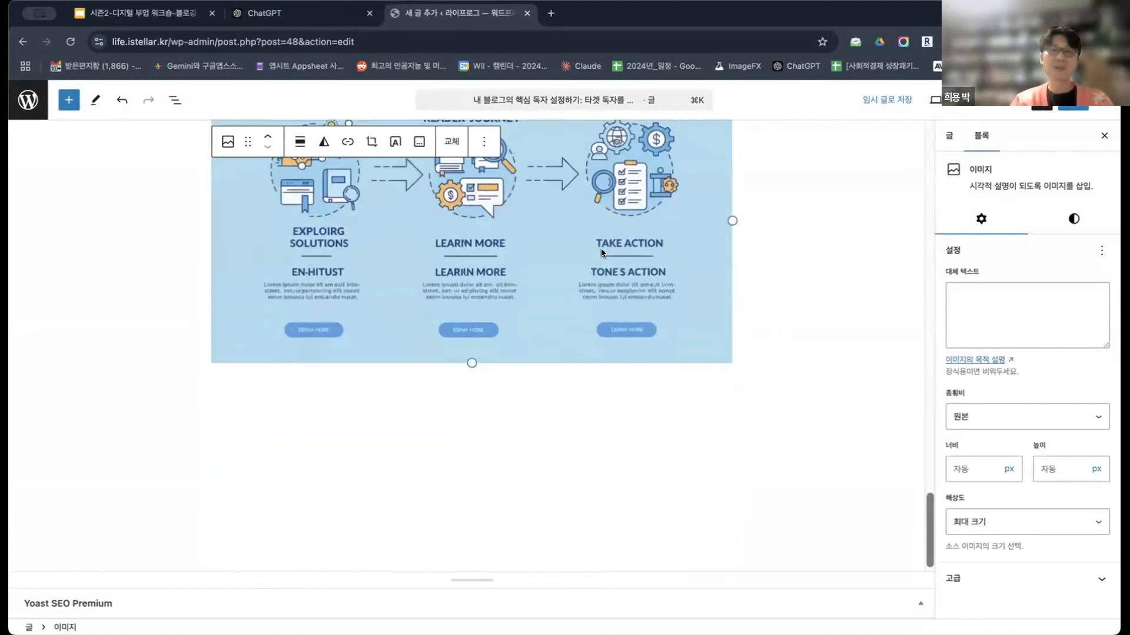
click(963, 293)
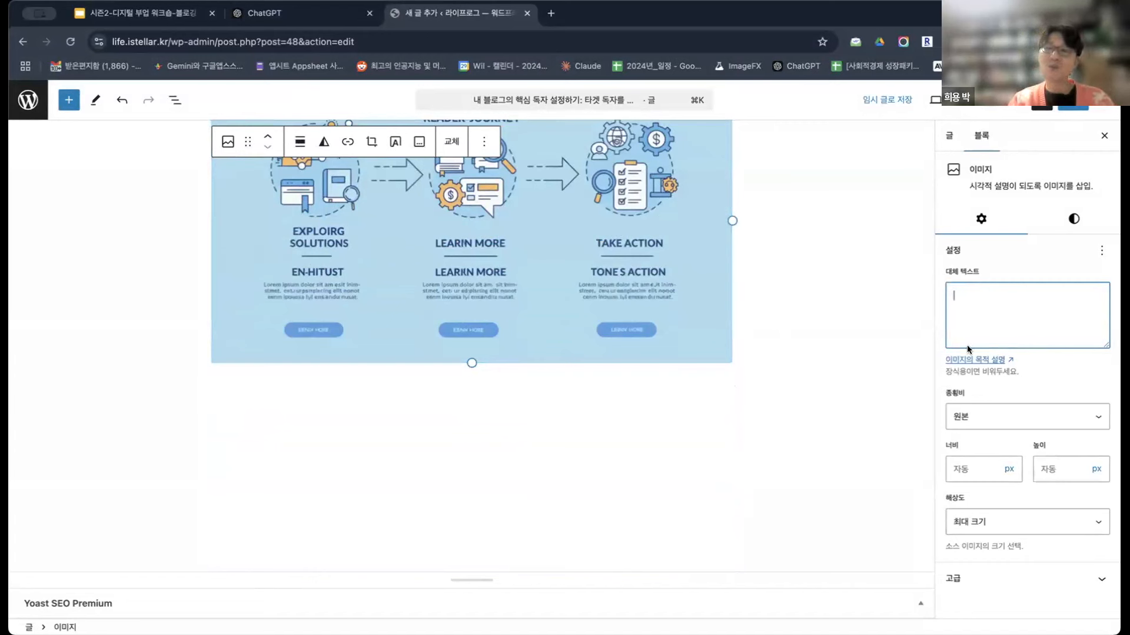
- Set the post's featured image (특성 이미지) to image_fx_01.png, the lightbulbs and question marks picture, from the media library
scroll(818, 253, up, 20)
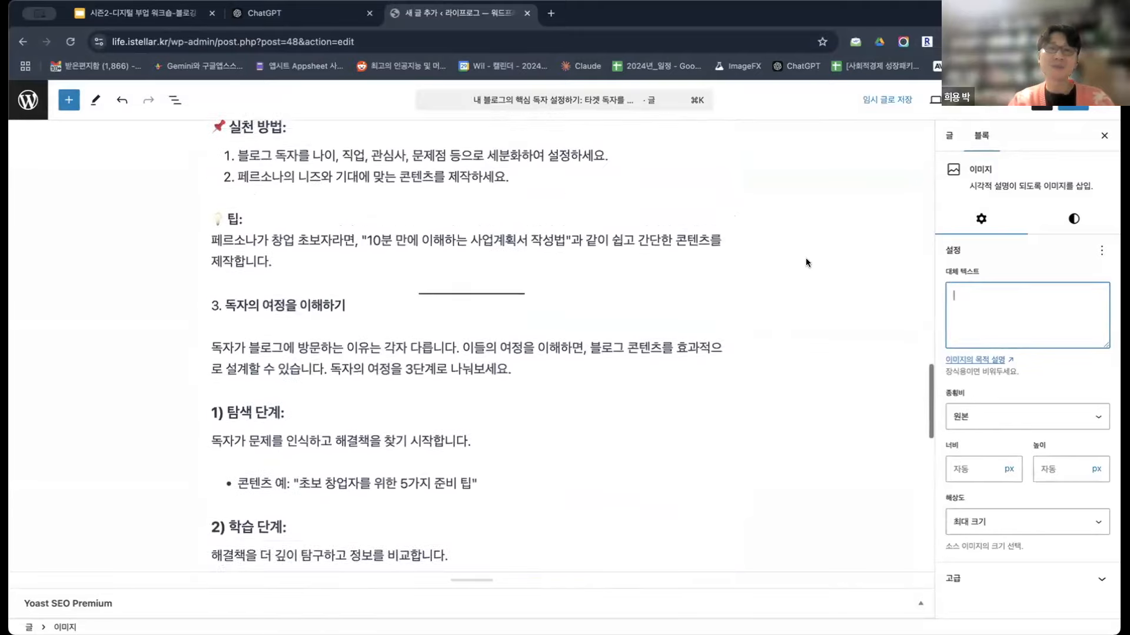
scroll(806, 262, up, 10)
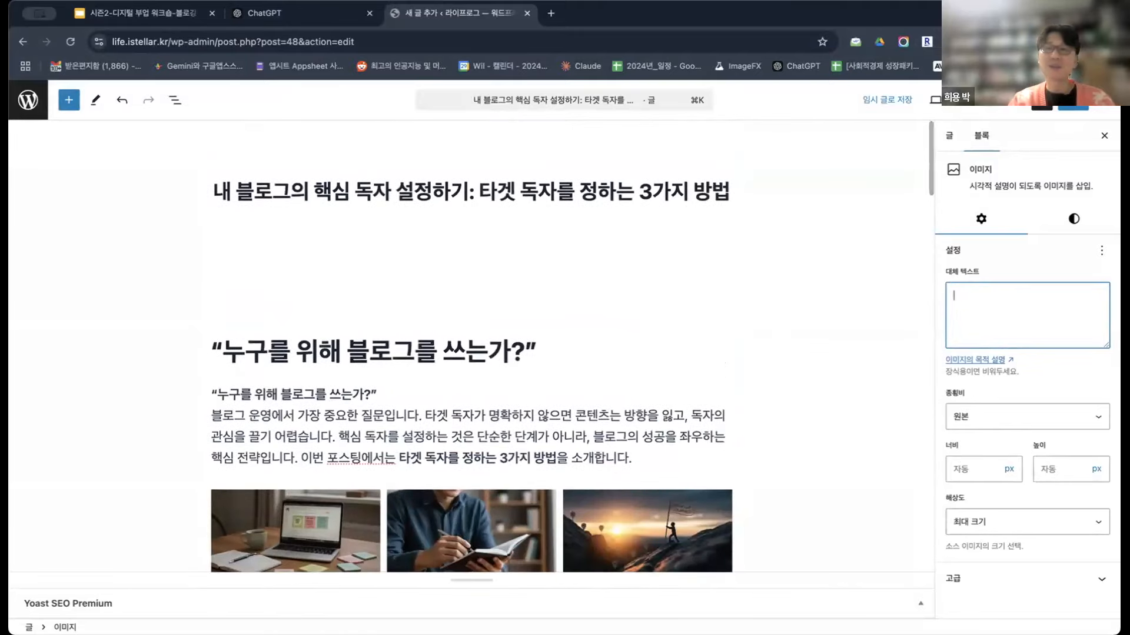
click(949, 135)
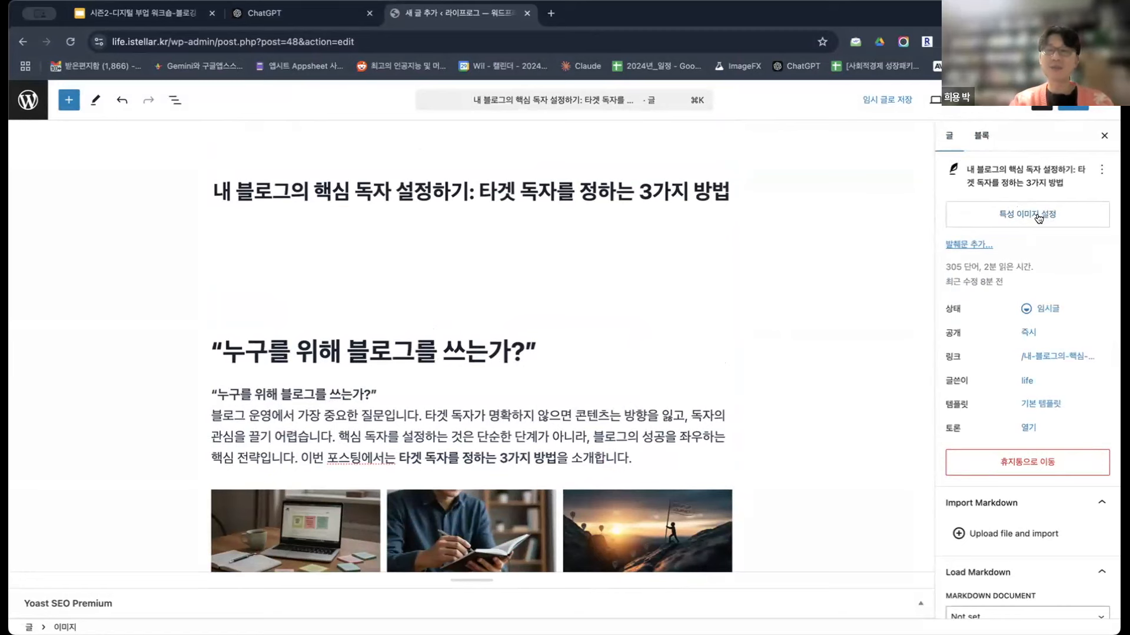
click(1038, 218)
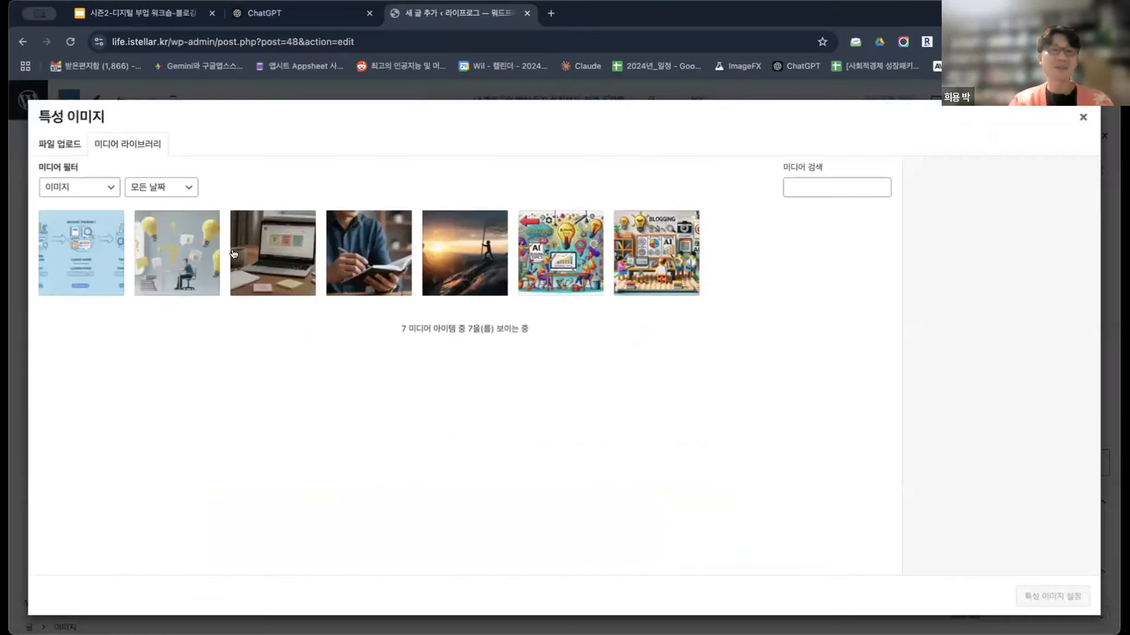
click(176, 245)
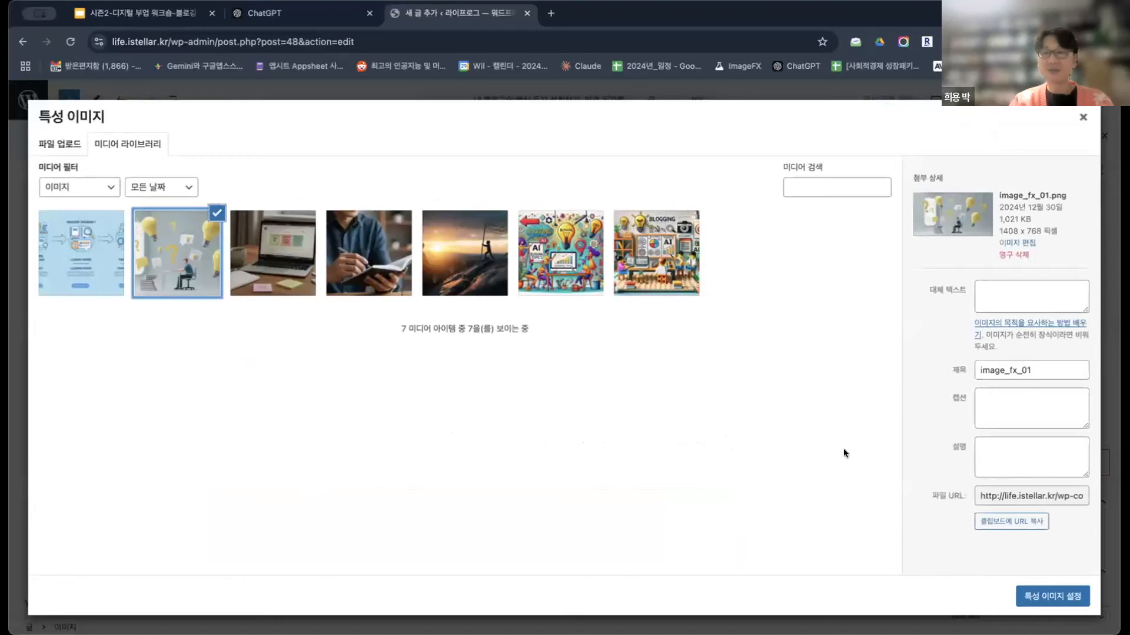
click(1021, 593)
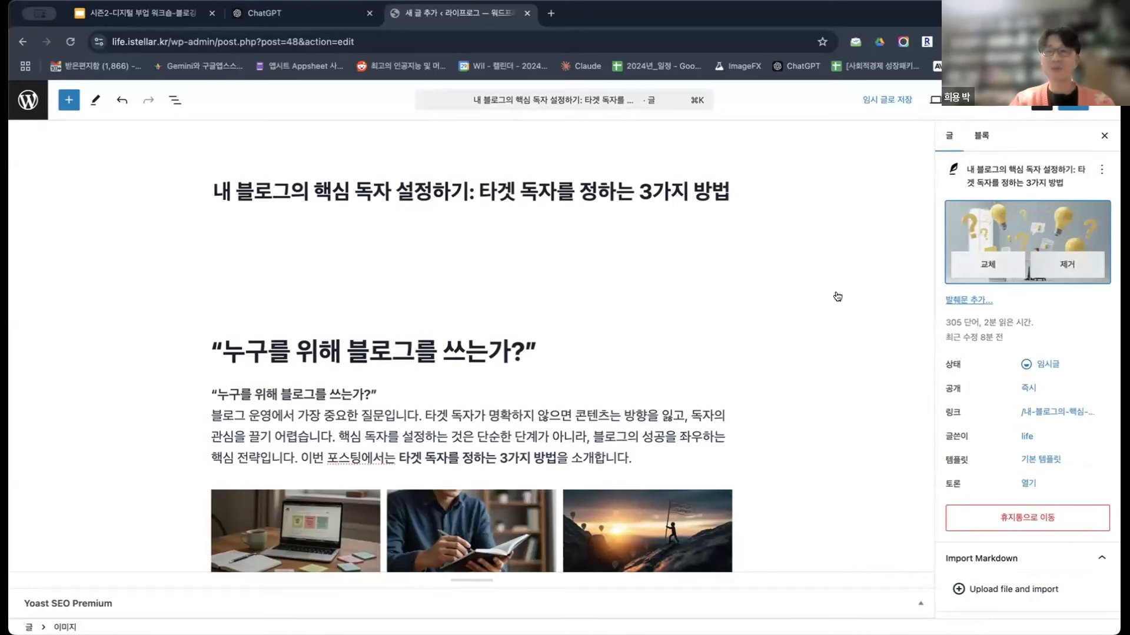
scroll(849, 322, down, 1)
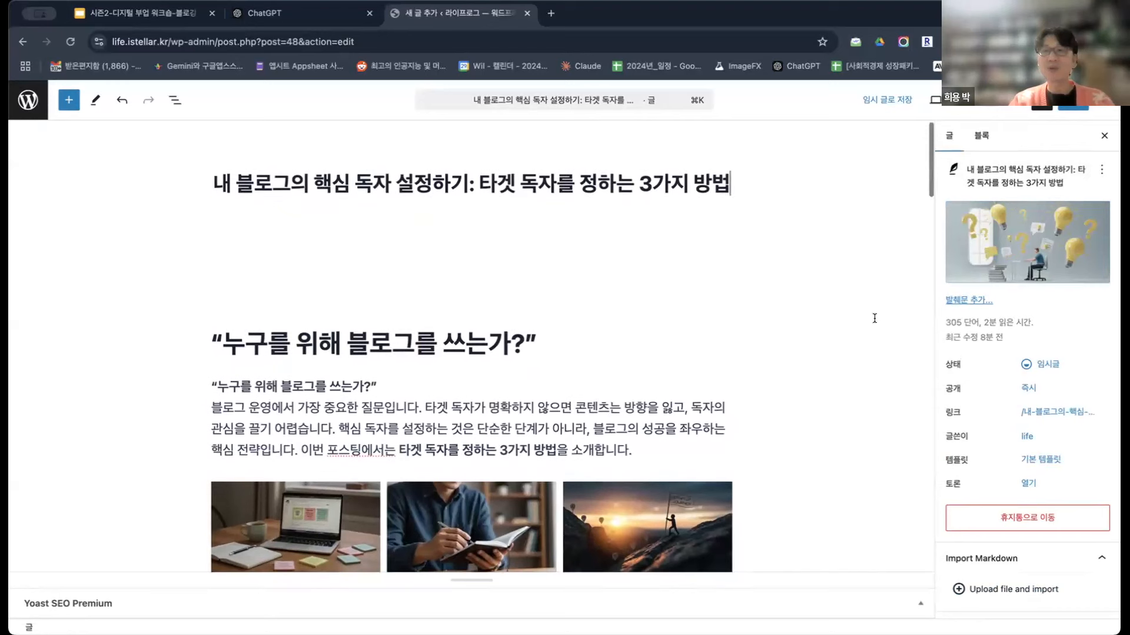
- Fill the post's excerpt (요약글) with a copy of the intro paragraph that starts with “누구를 위해 블로그를 쓰는가?”
click(971, 301)
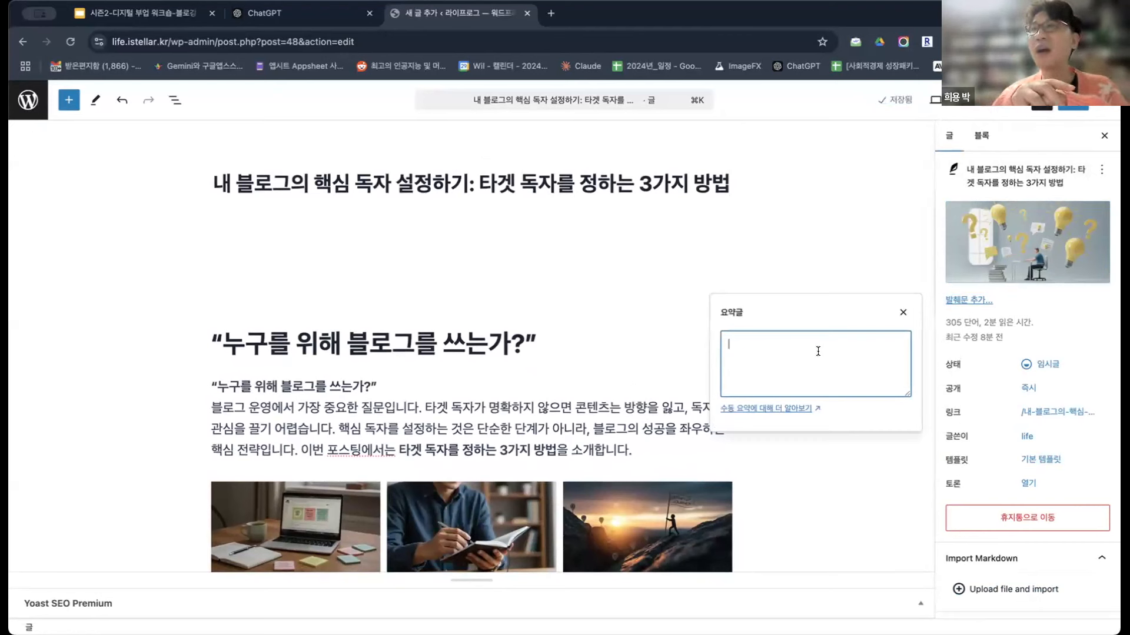
click(567, 441)
drag(630, 450, 192, 391)
key(super+c)
scroll(193, 391, up, 1)
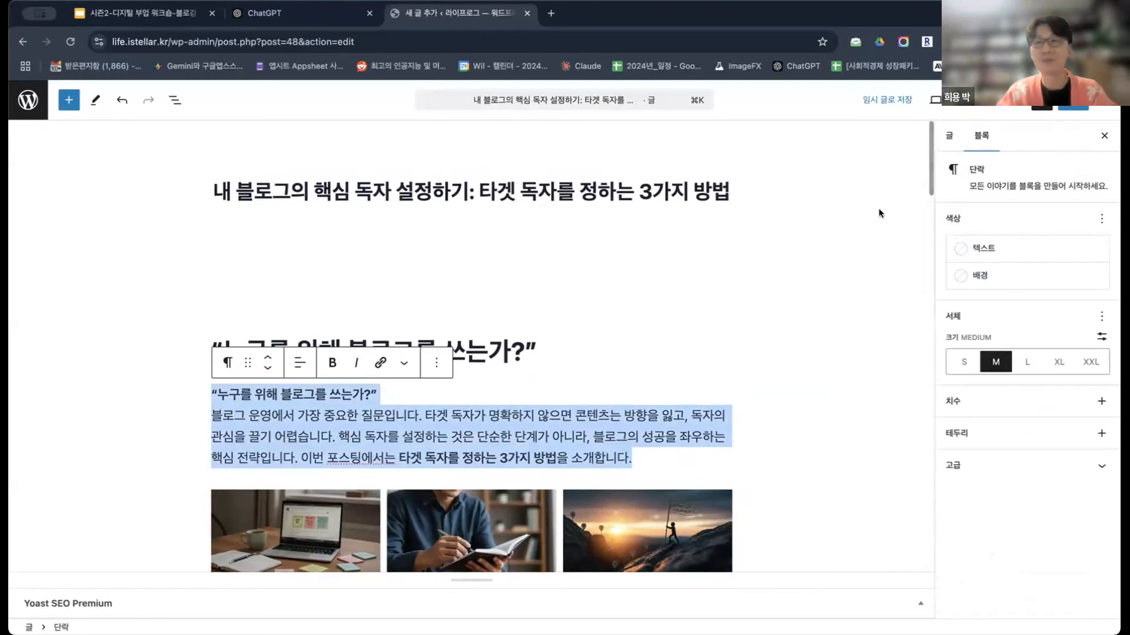
click(948, 138)
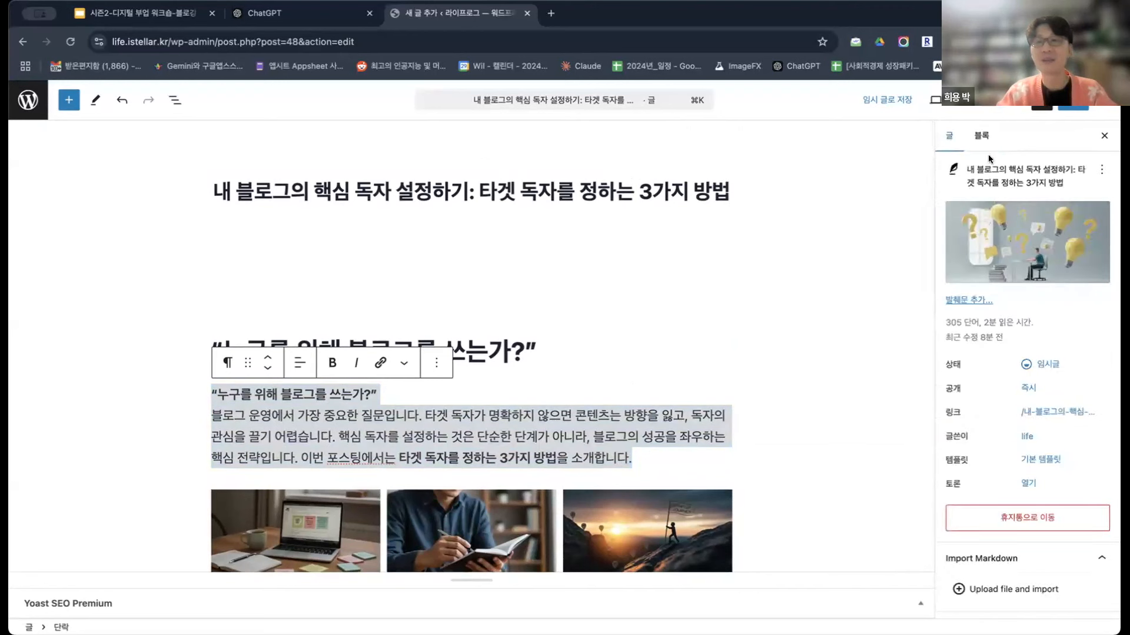
click(965, 300)
click(826, 360)
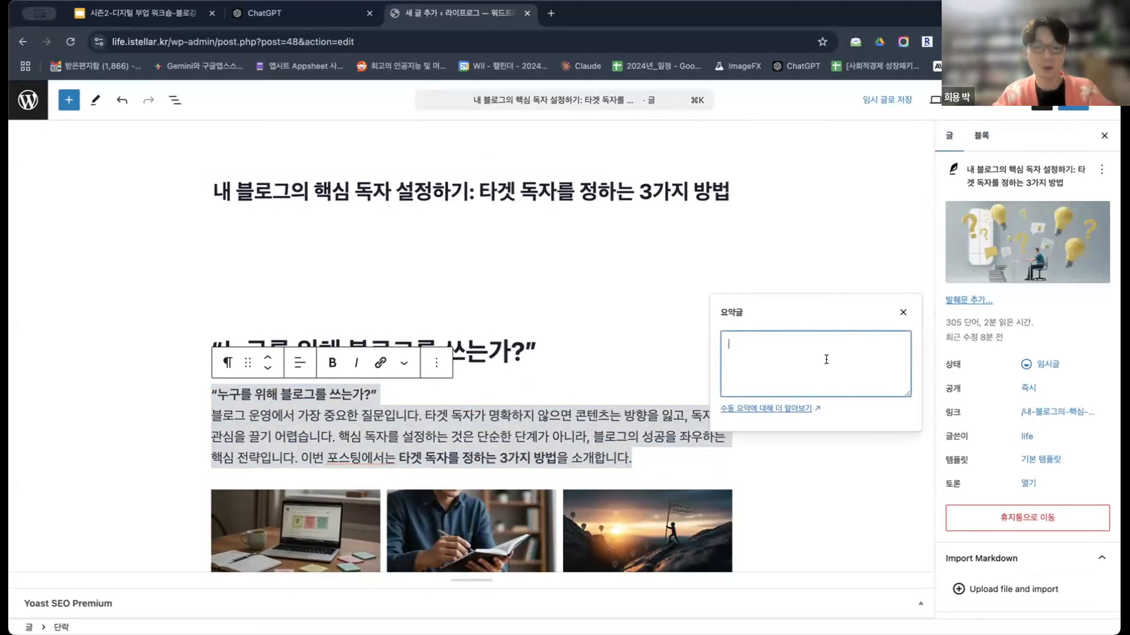
key(super+v)
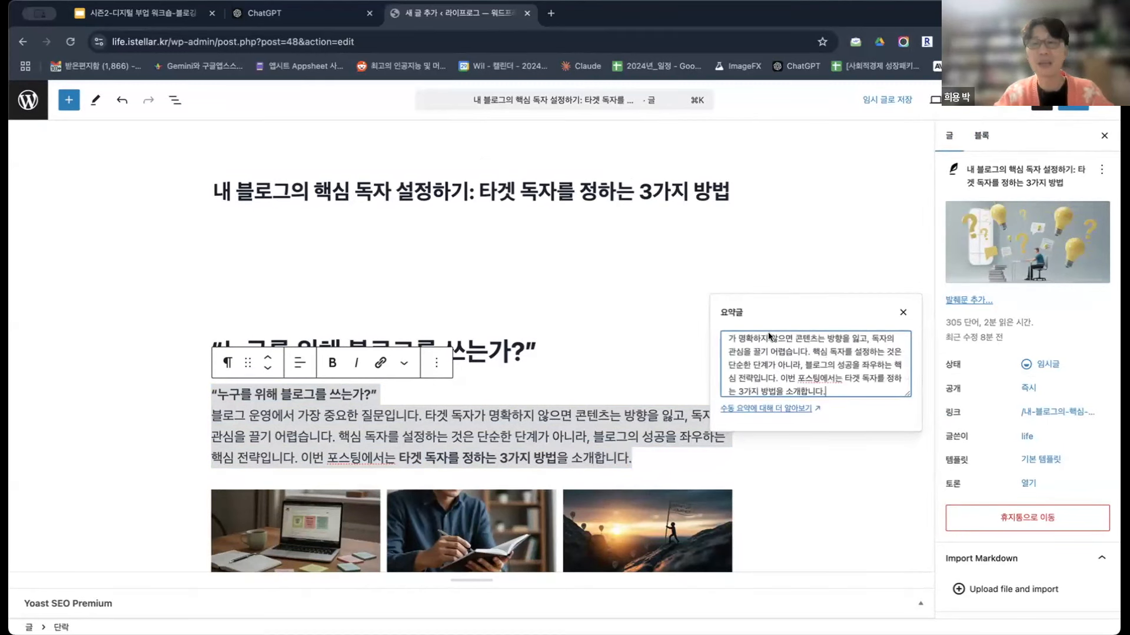
click(689, 259)
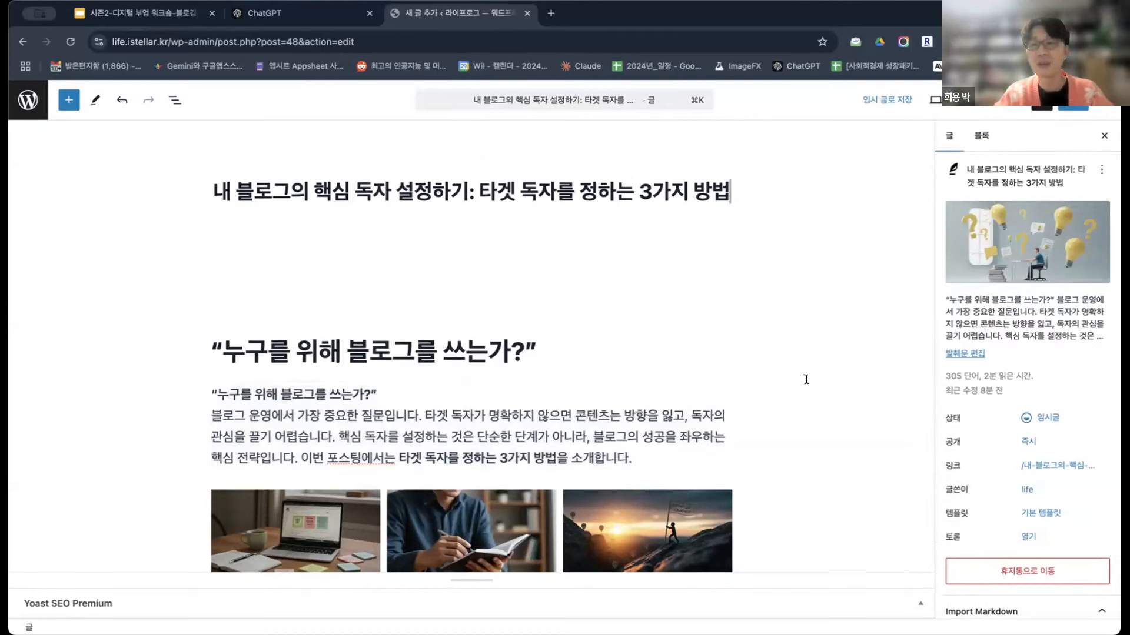
- Check the post settings and publish the post immediately with public visibility
scroll(801, 382, down, 5)
scroll(986, 399, down, 5)
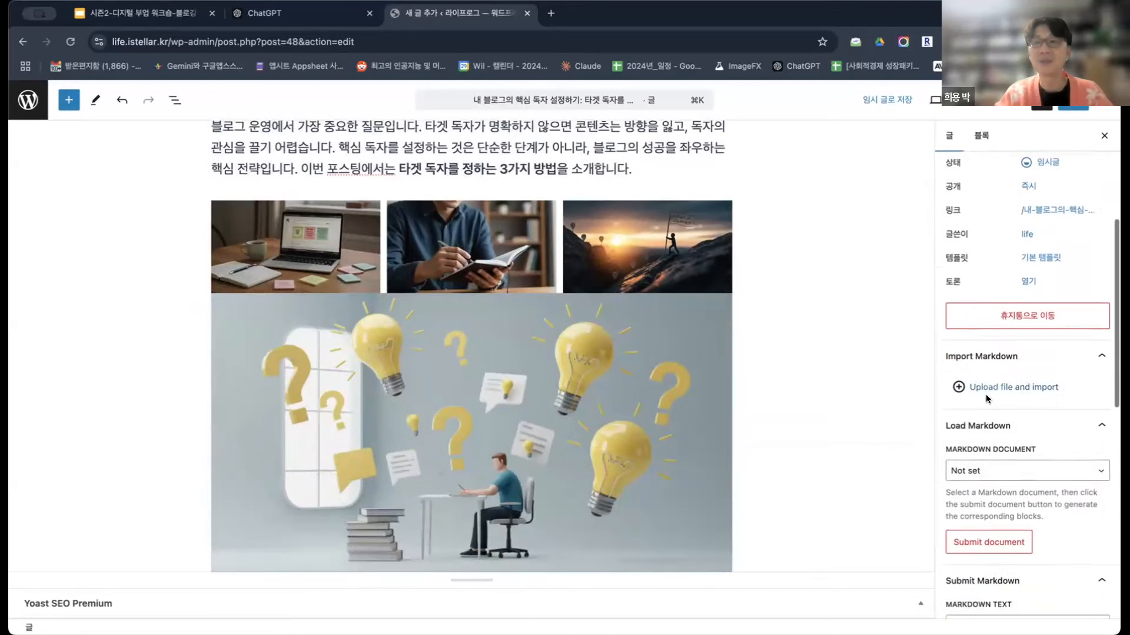
scroll(986, 399, up, 3)
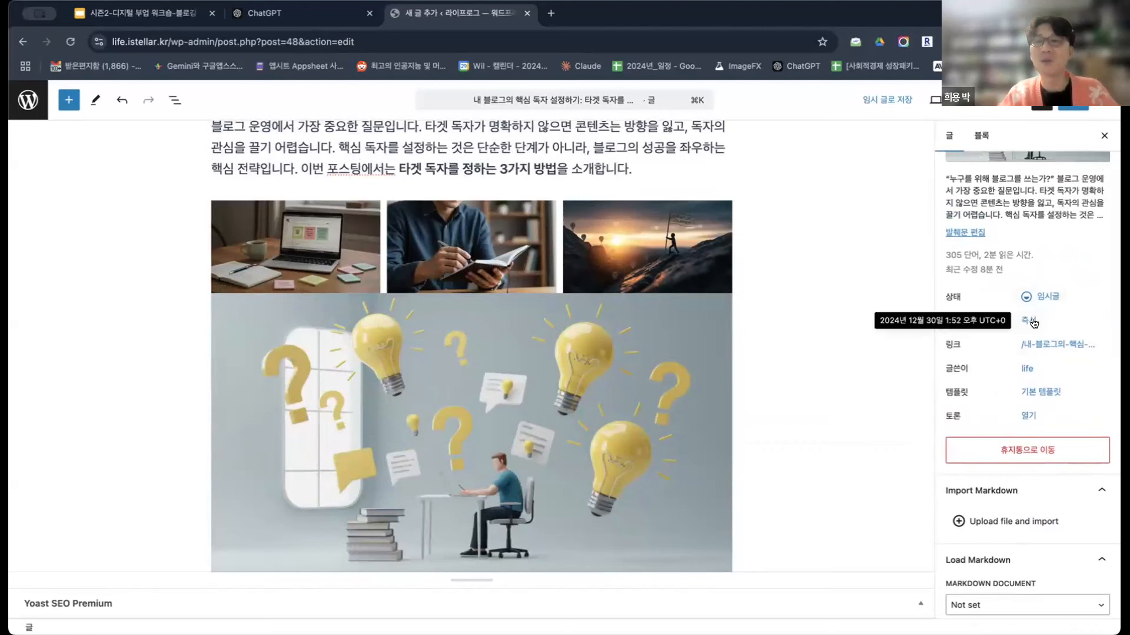
click(1069, 107)
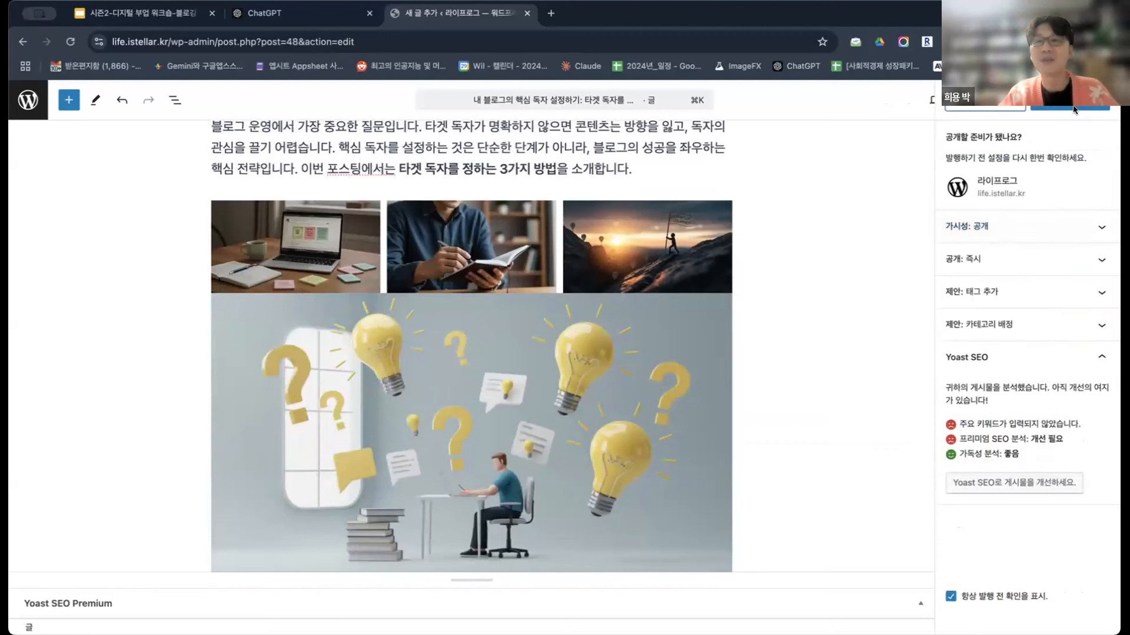
click(1072, 107)
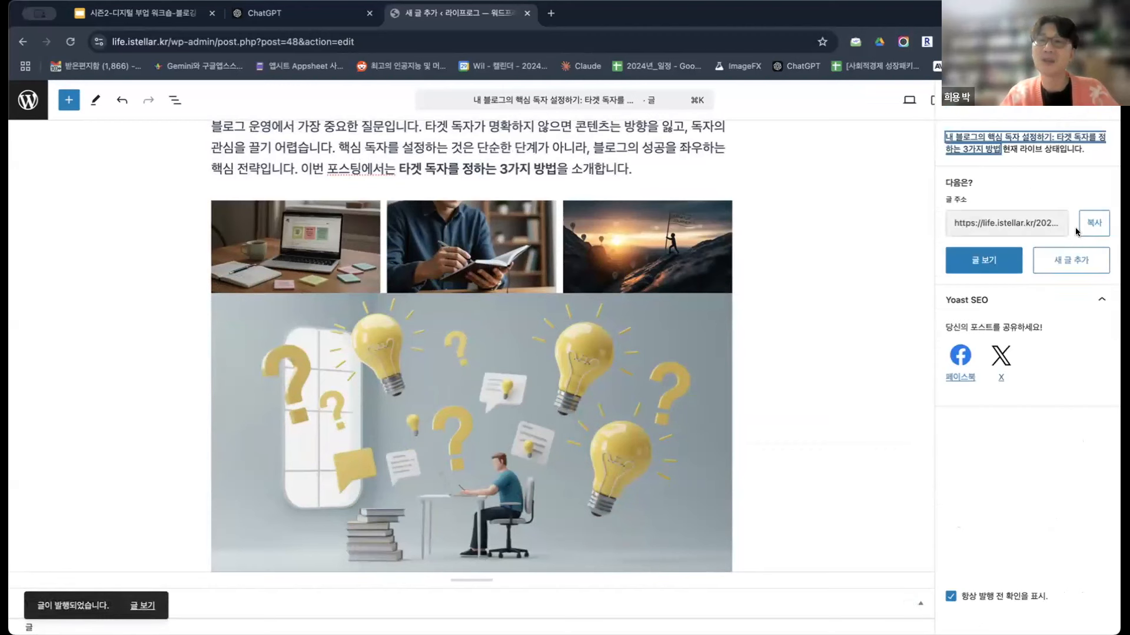
- View the published post on the live site and review the whole page from start to end
click(983, 260)
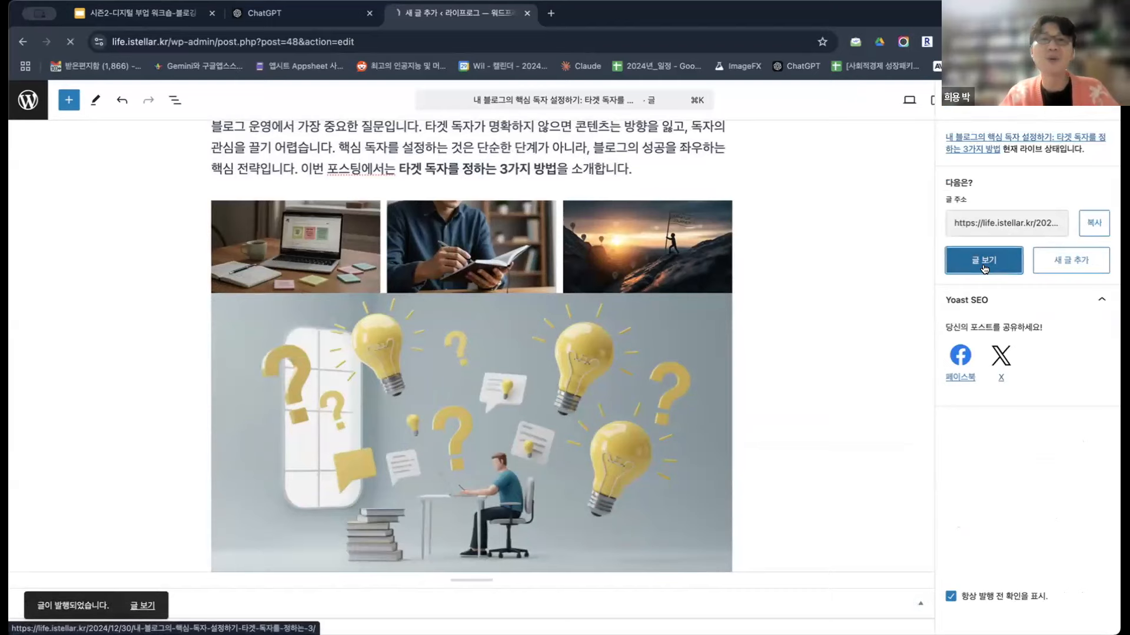
scroll(793, 334, down, 5)
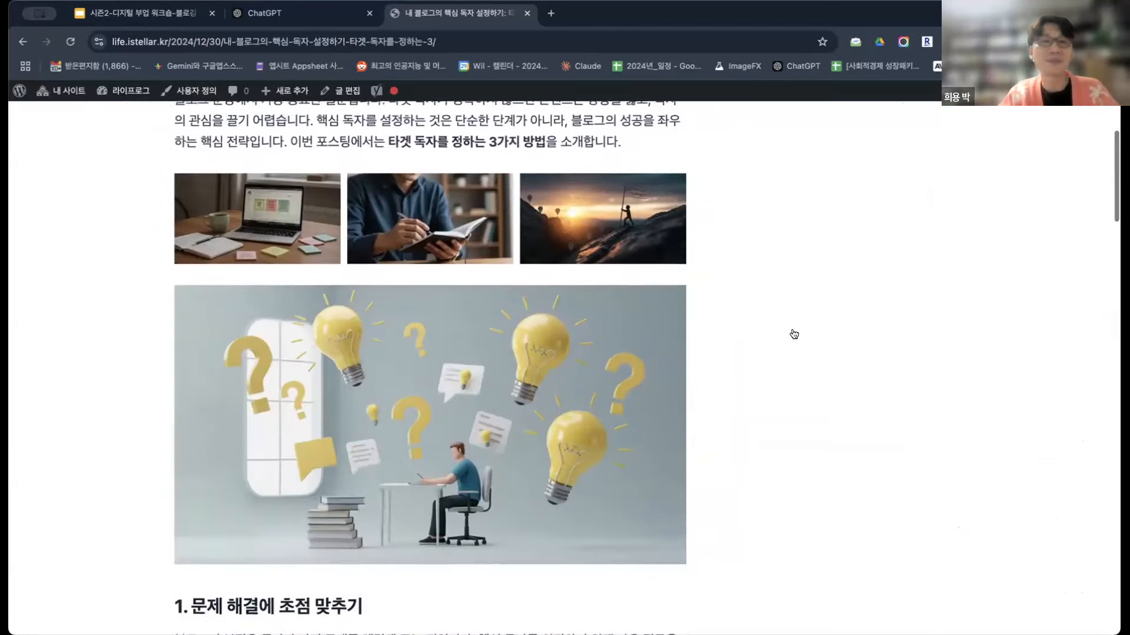
scroll(794, 334, up, 2)
scroll(793, 334, down, 15)
scroll(794, 335, down, 20)
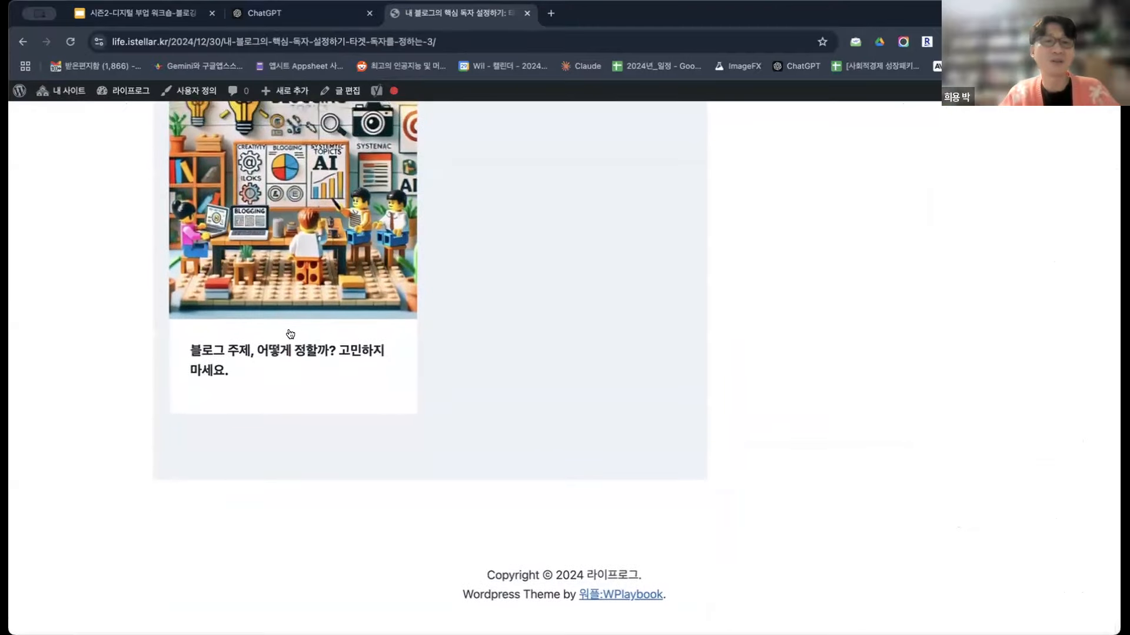
scroll(290, 334, up, 20)
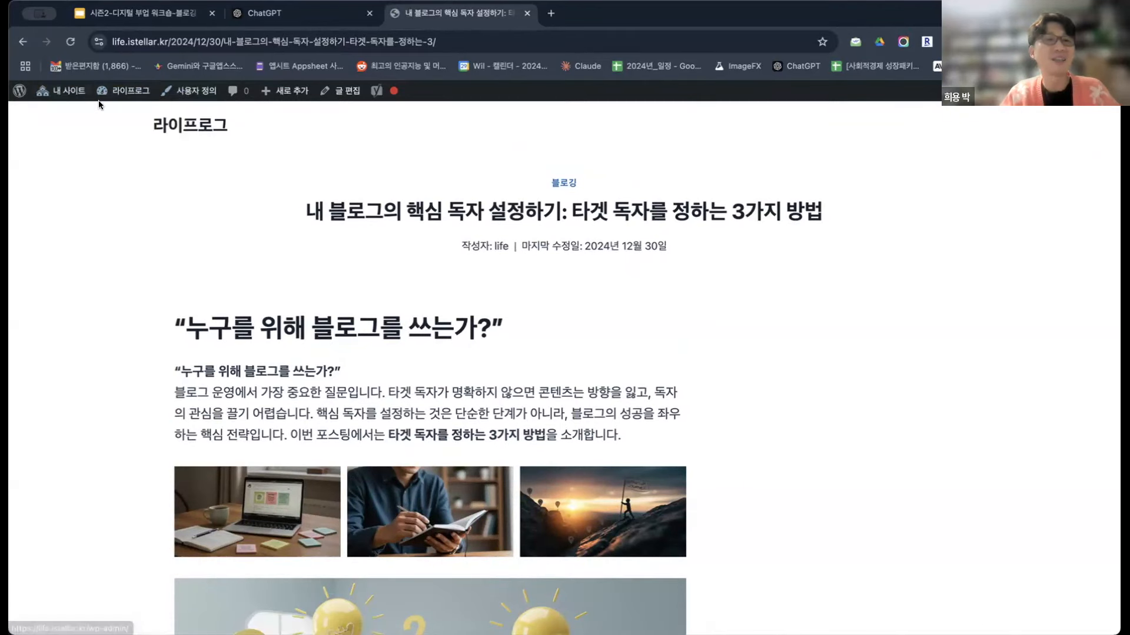
- Return to the dashboard and open the post 내 블로그의 핵심 독자 설정하기: 타겟 독자를 정하는 3가지 방법 for editing from the list of all posts
click(117, 114)
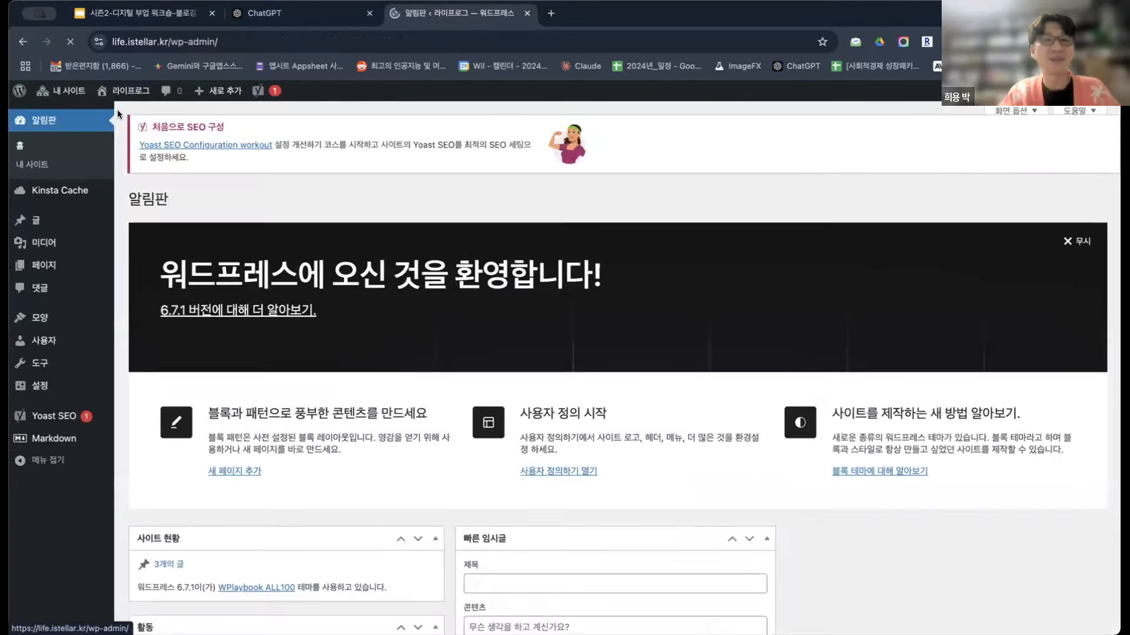
mouse_move(34, 223)
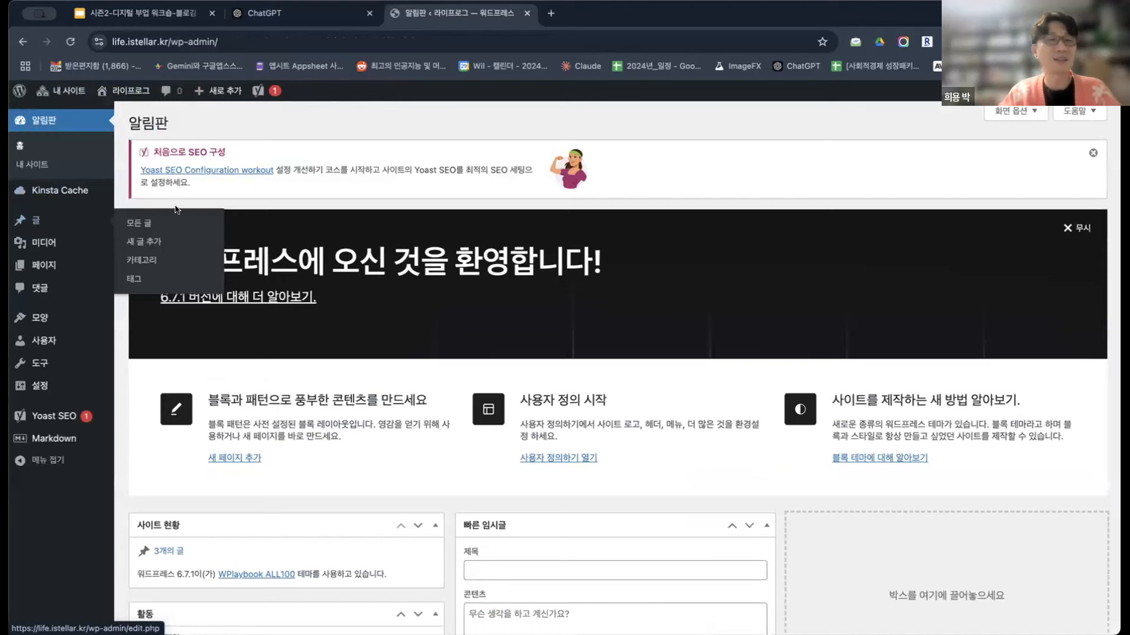
click(149, 228)
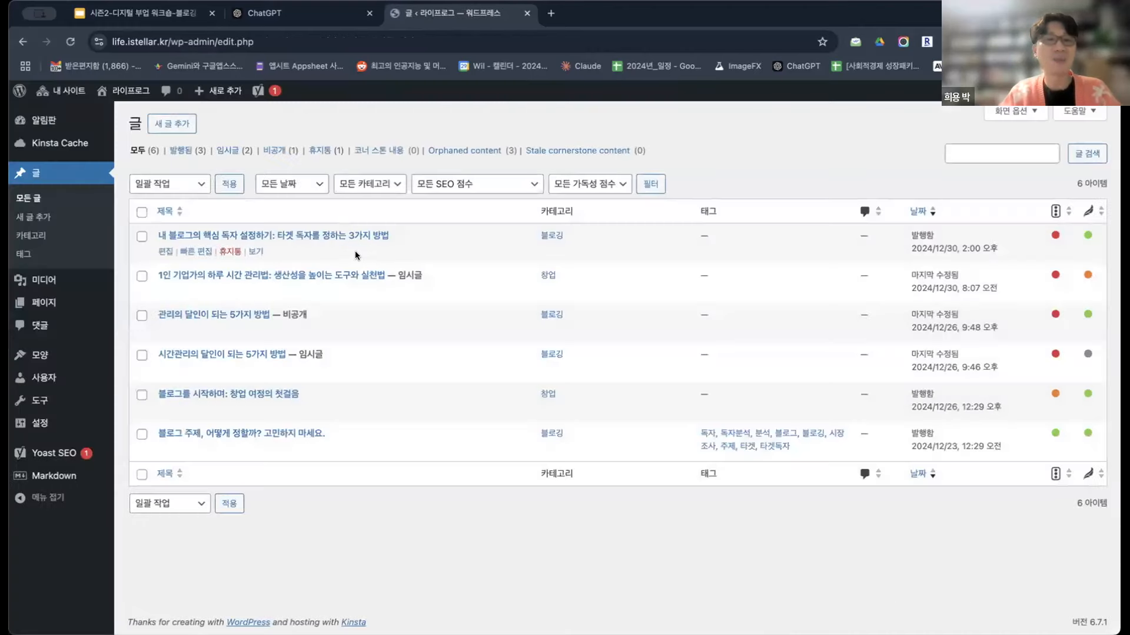
click(320, 237)
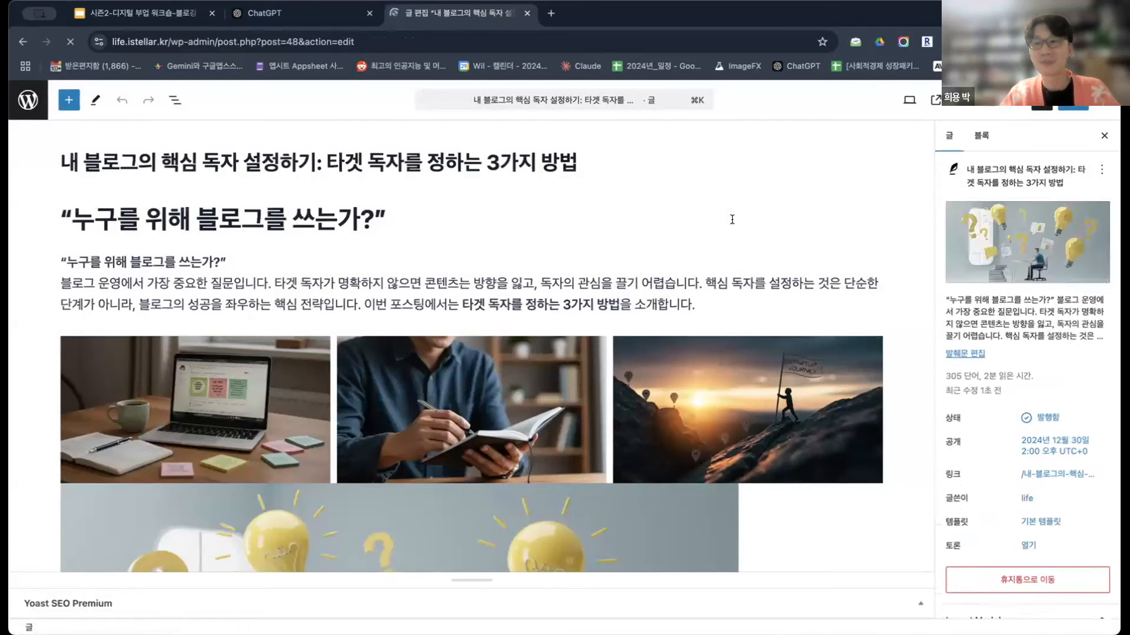
scroll(991, 423, down, 1)
scroll(991, 422, up, 1)
scroll(991, 422, down, 1)
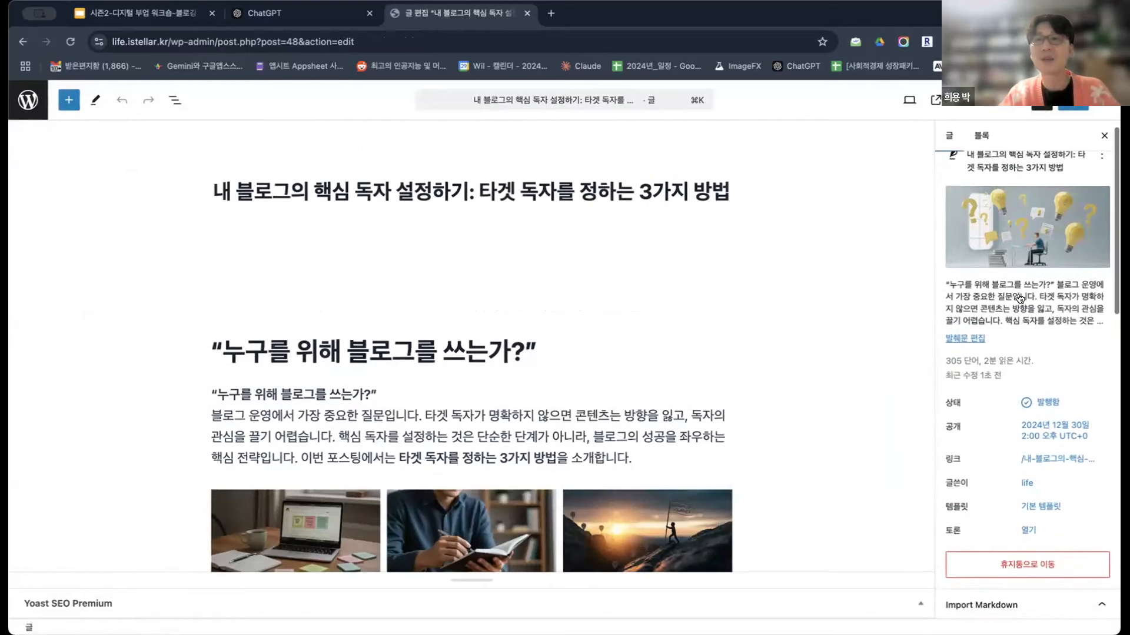
- Save an update of the published post from the editor
click(1066, 107)
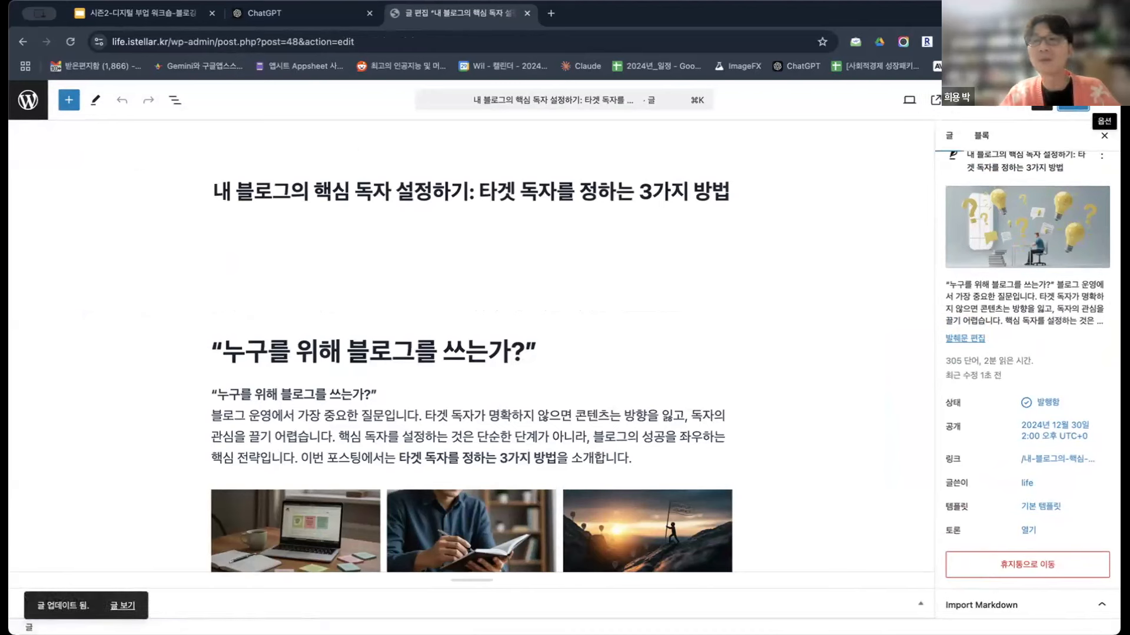
click(1103, 102)
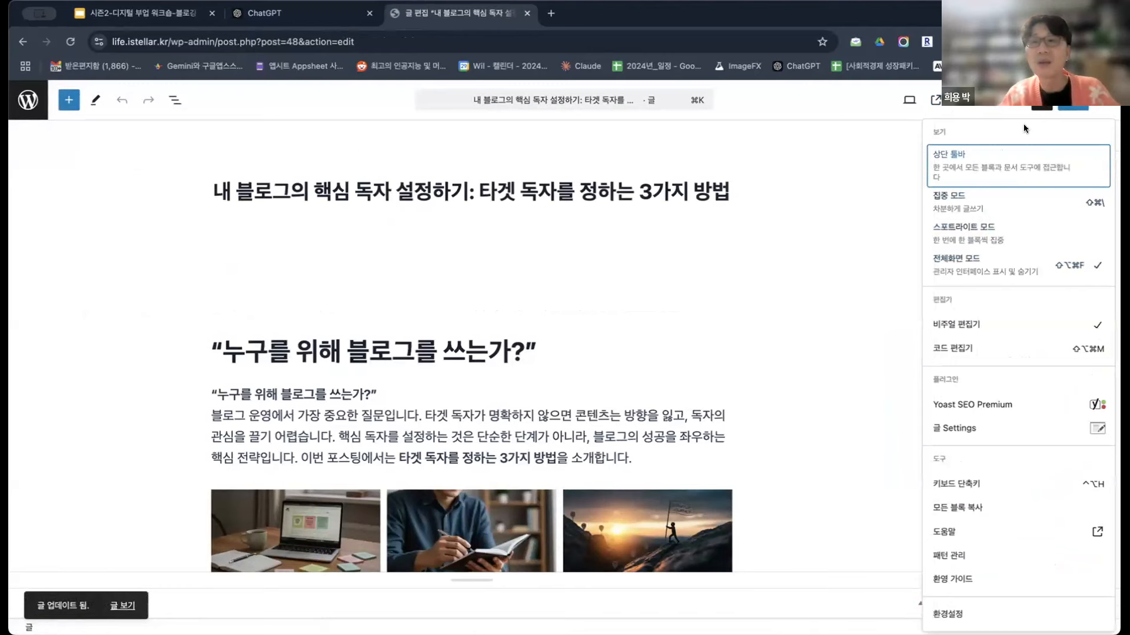
click(1064, 108)
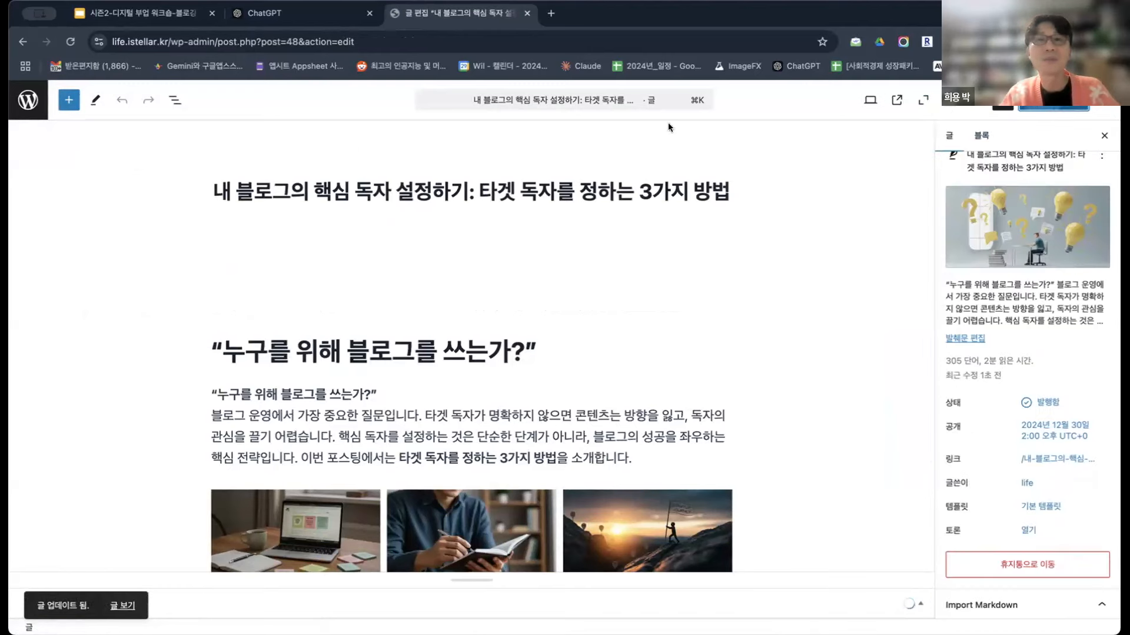
click(582, 102)
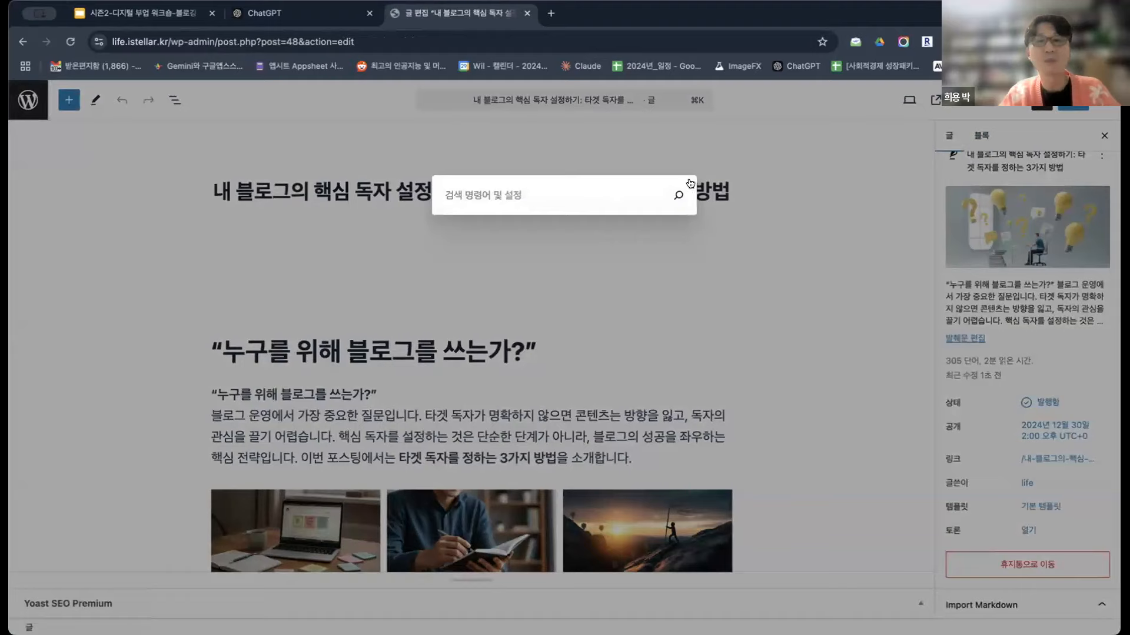
click(798, 274)
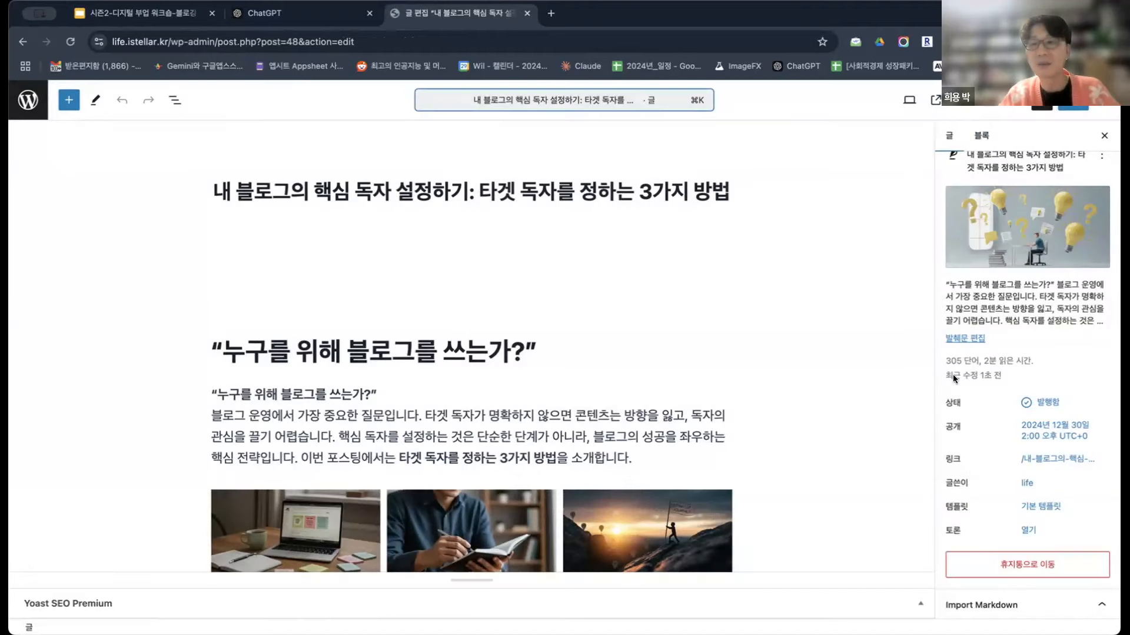
- Check the post's publish date (공개) setting and copy the post's link (링크)
scroll(954, 378, down, 3)
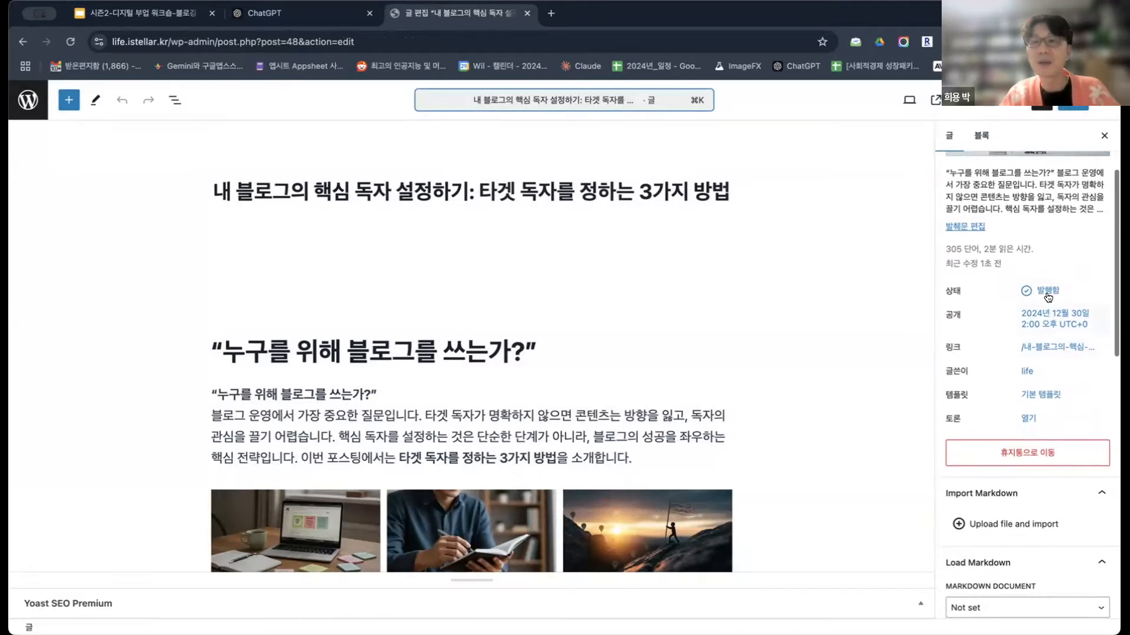
click(1046, 319)
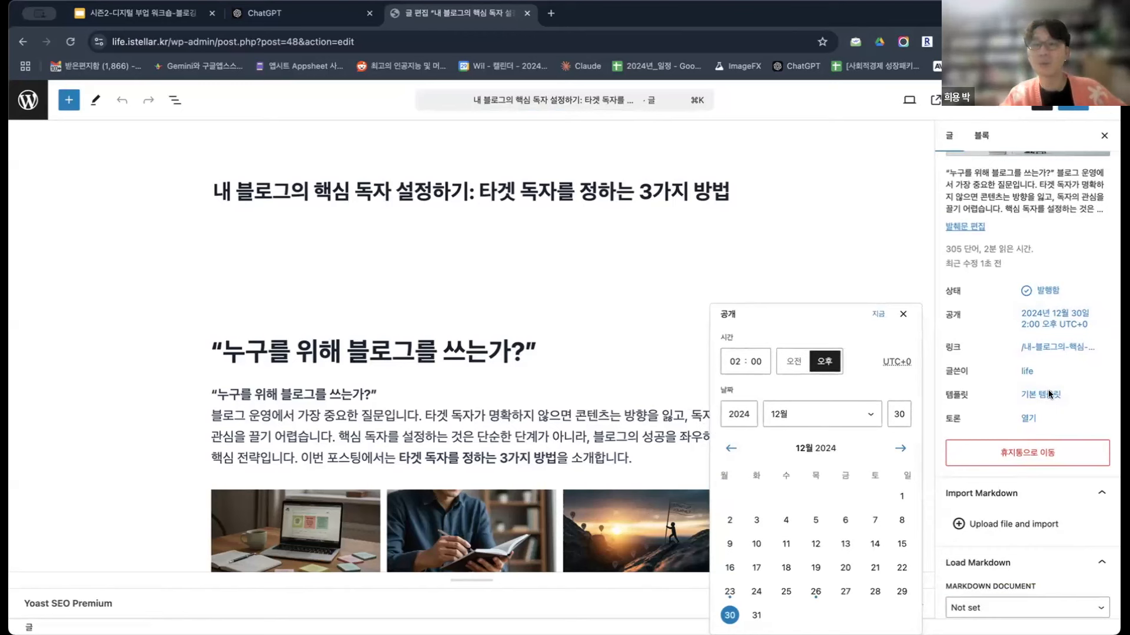
click(1055, 349)
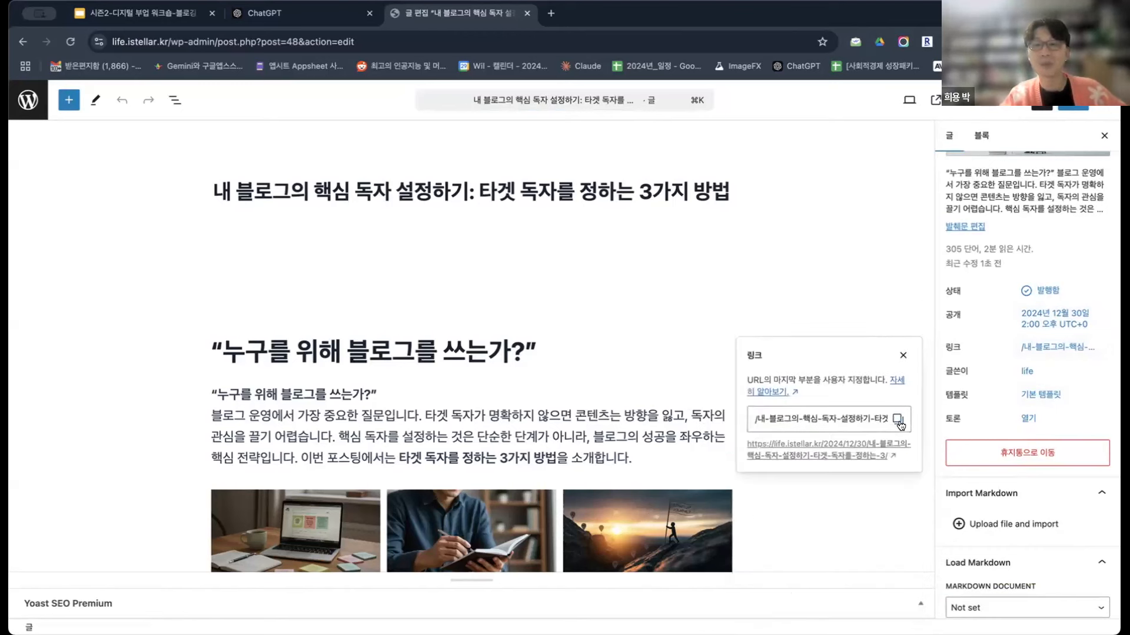
click(898, 419)
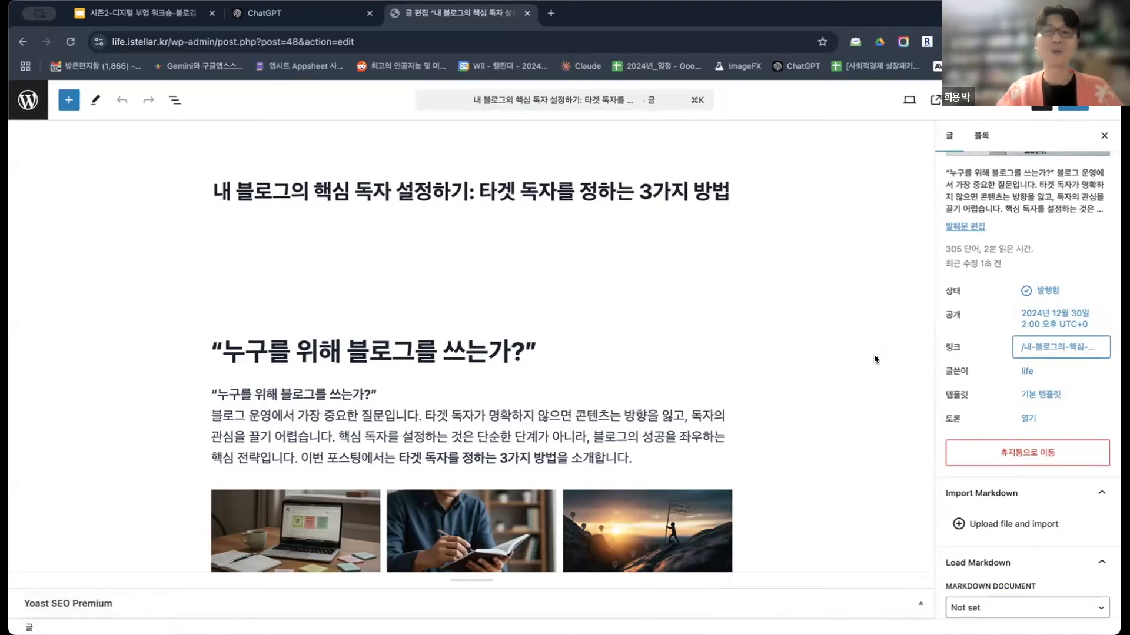
- Try assigning the 강의하기 and 미분류 categories to the post, and clear both again
scroll(875, 359, down, 15)
scroll(873, 359, up, 15)
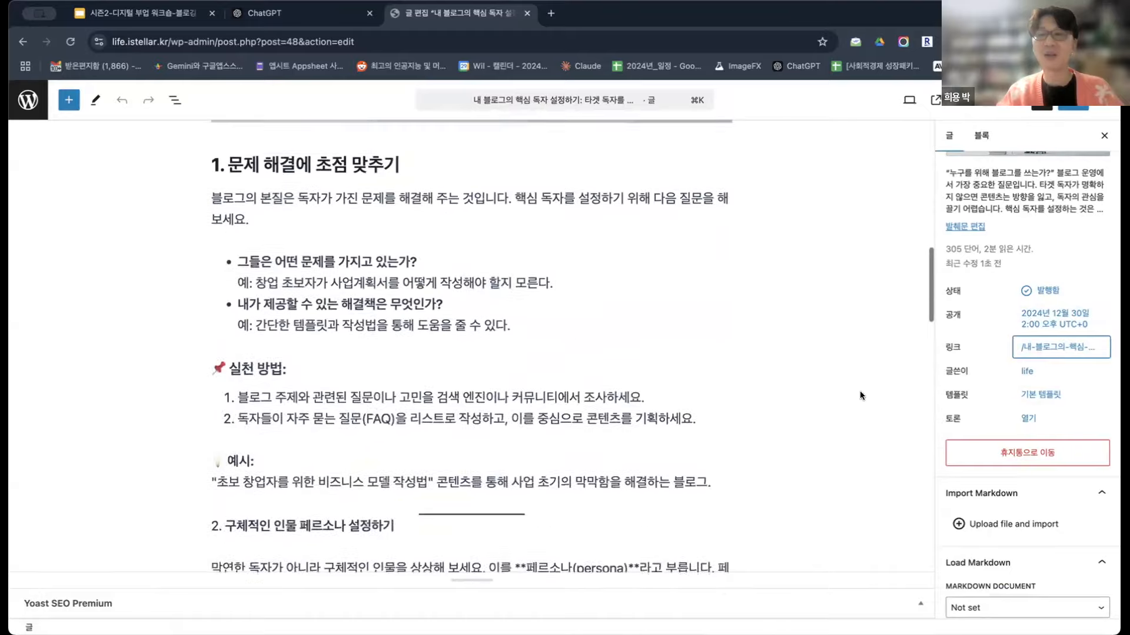
click(952, 139)
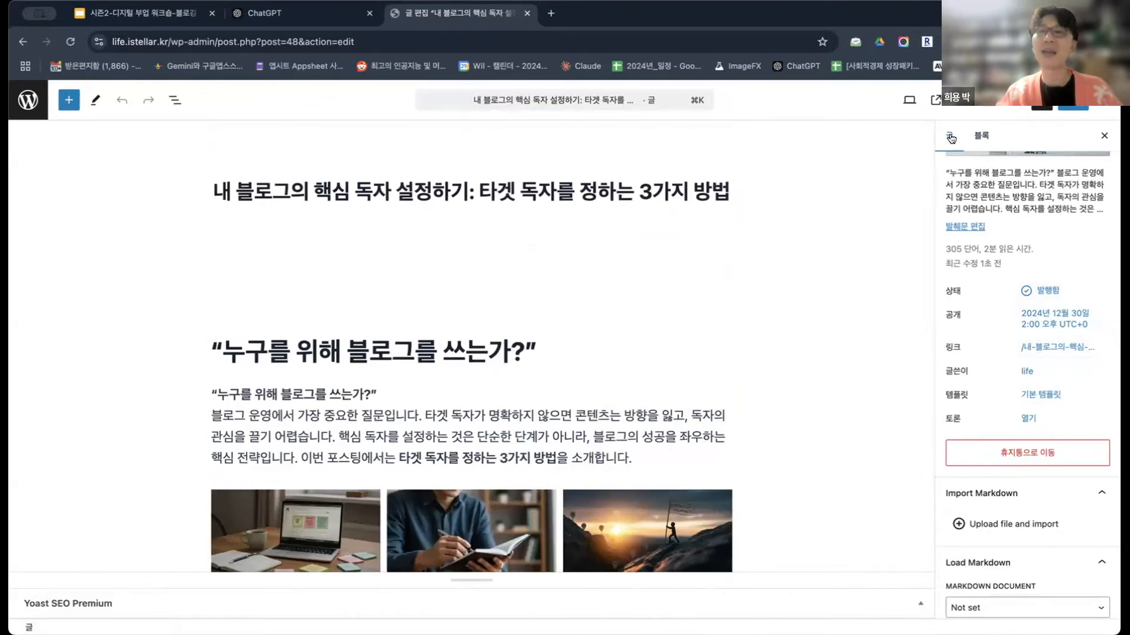
scroll(980, 293, down, 10)
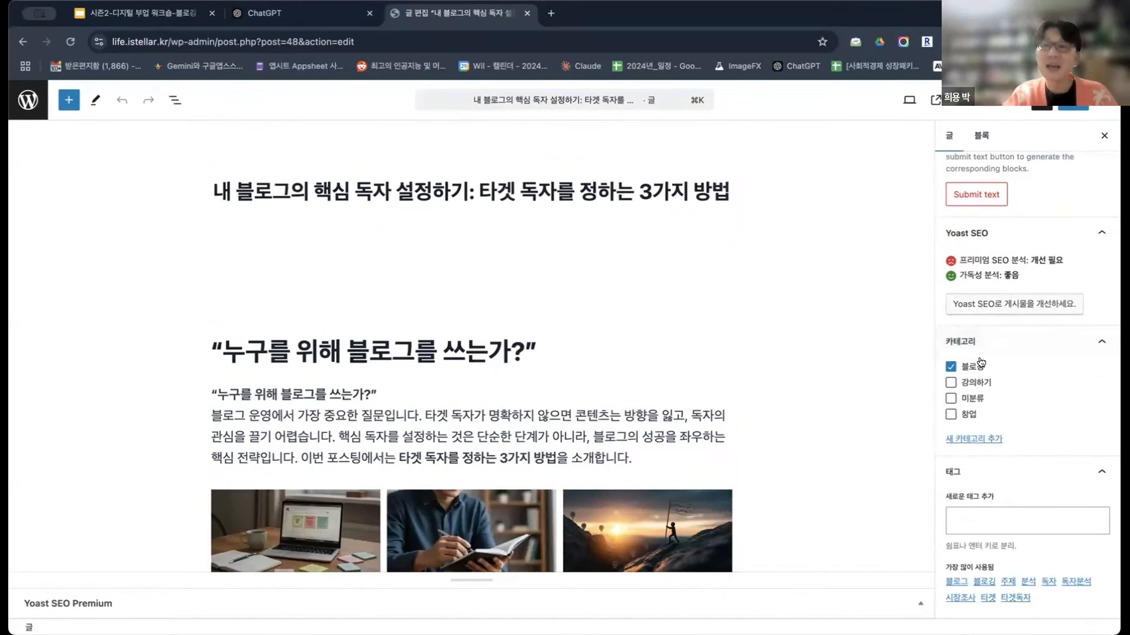
click(950, 383)
click(950, 398)
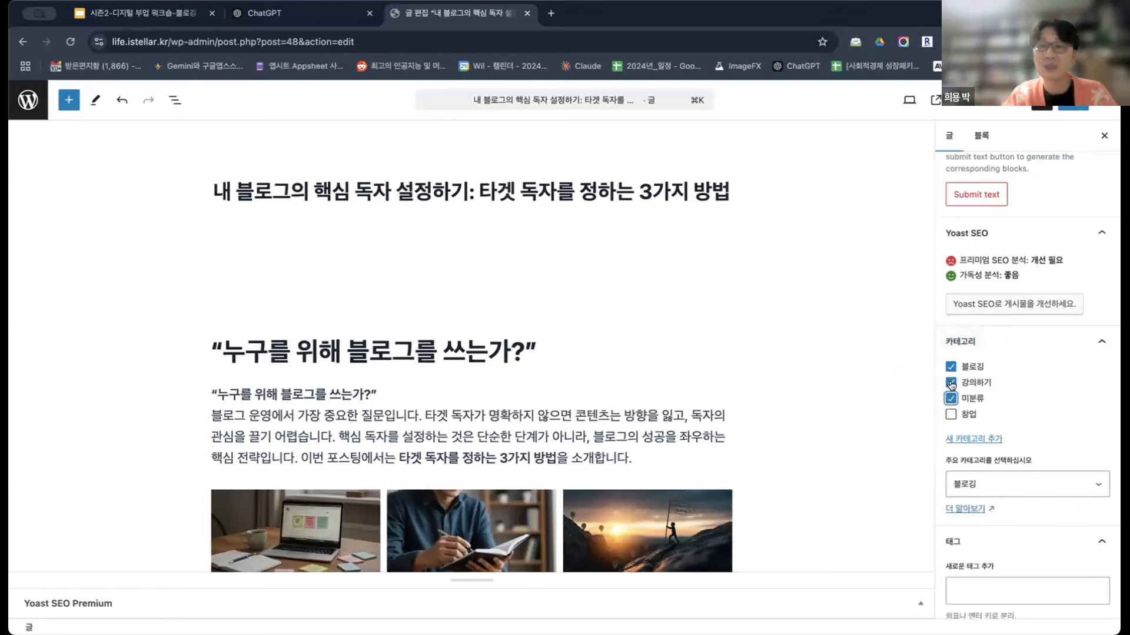
click(950, 383)
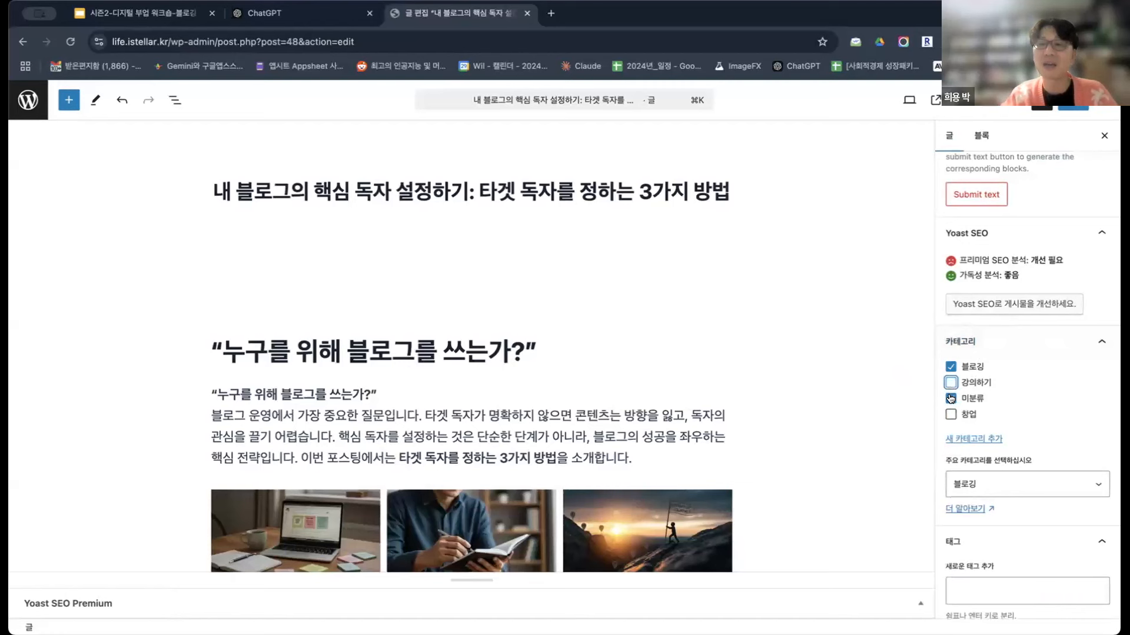
click(951, 399)
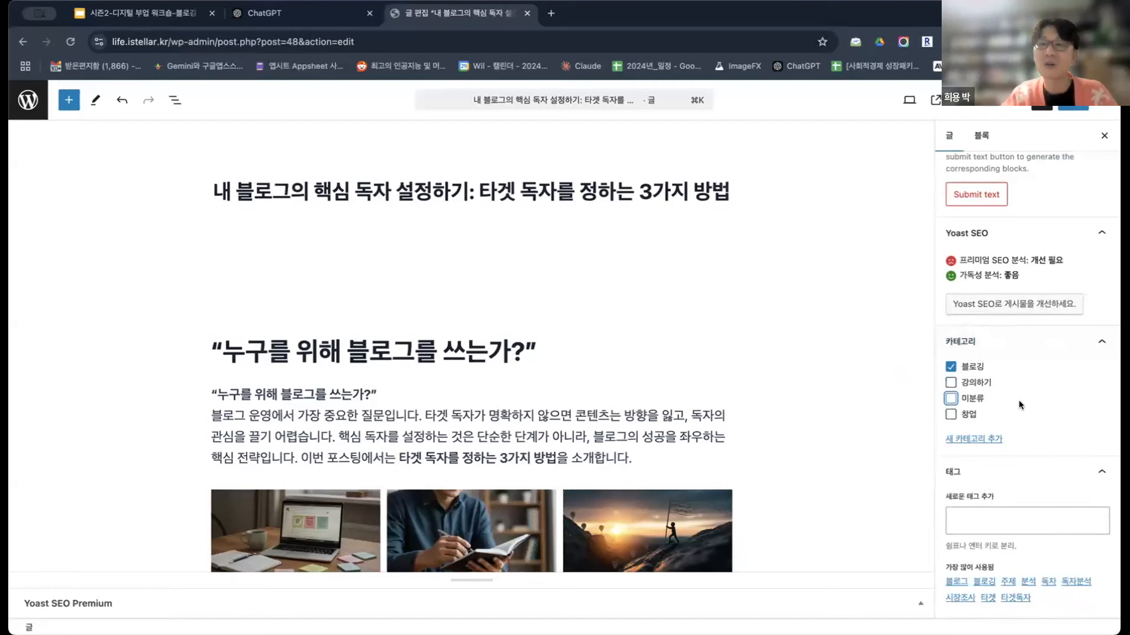
- Create a new category named 위대한 항해 for the post and update the post
click(969, 439)
click(979, 476)
text(위대한 항해)
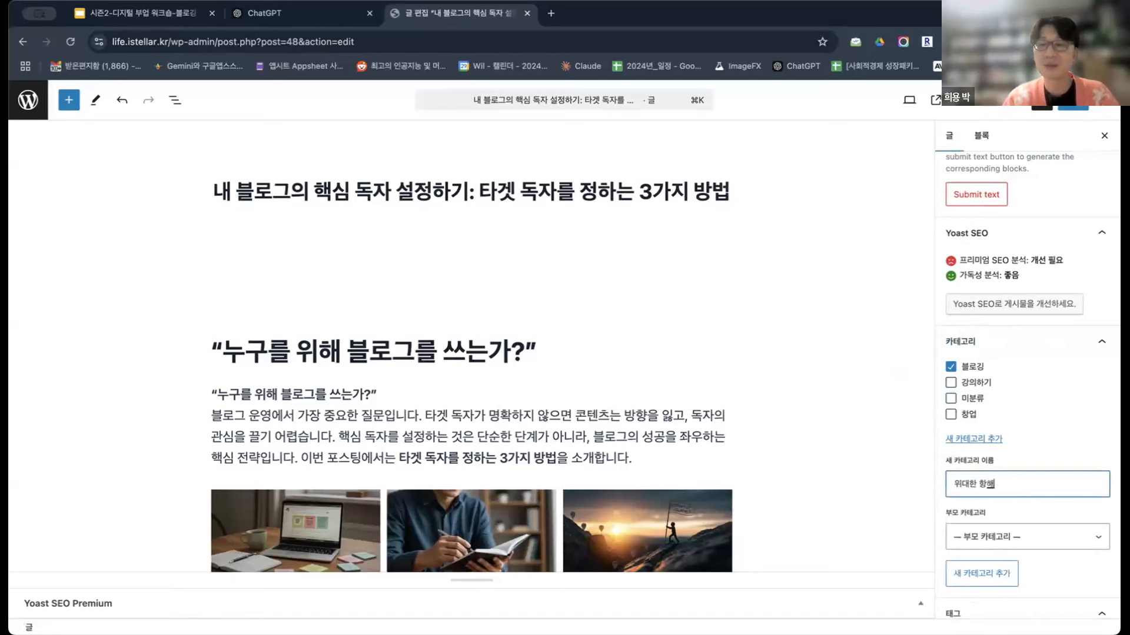
click(978, 569)
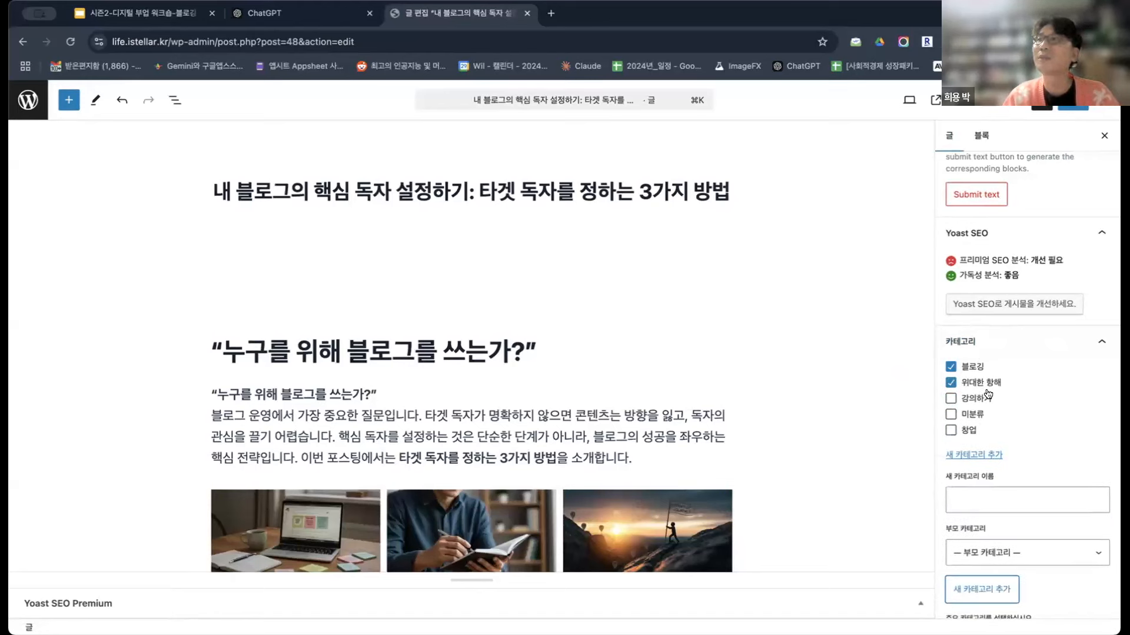
click(1062, 110)
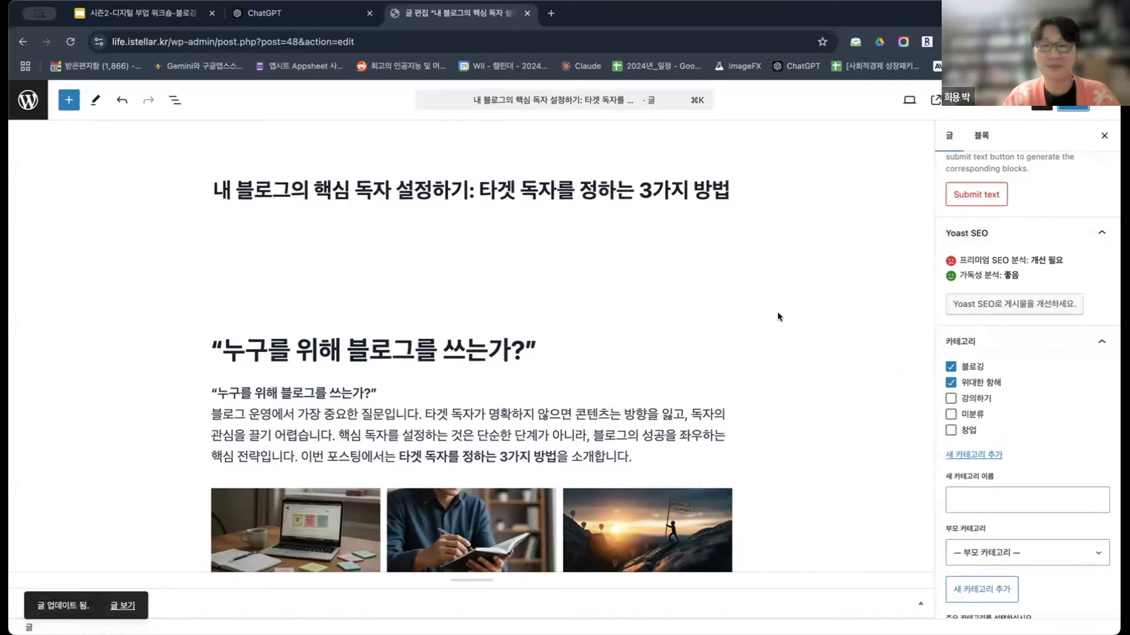
- Add the tags 블로그 and 블로깅 to the post from the most-used tags
scroll(778, 316, down, 15)
scroll(778, 317, up, 5)
scroll(778, 316, down, 5)
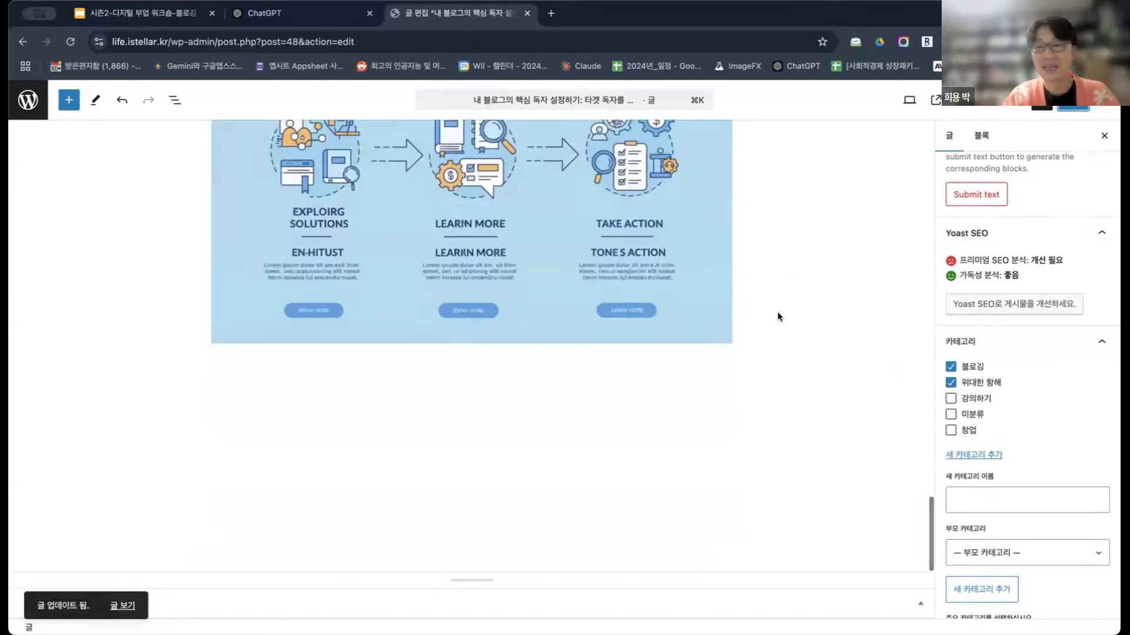
scroll(1016, 419, down, 4)
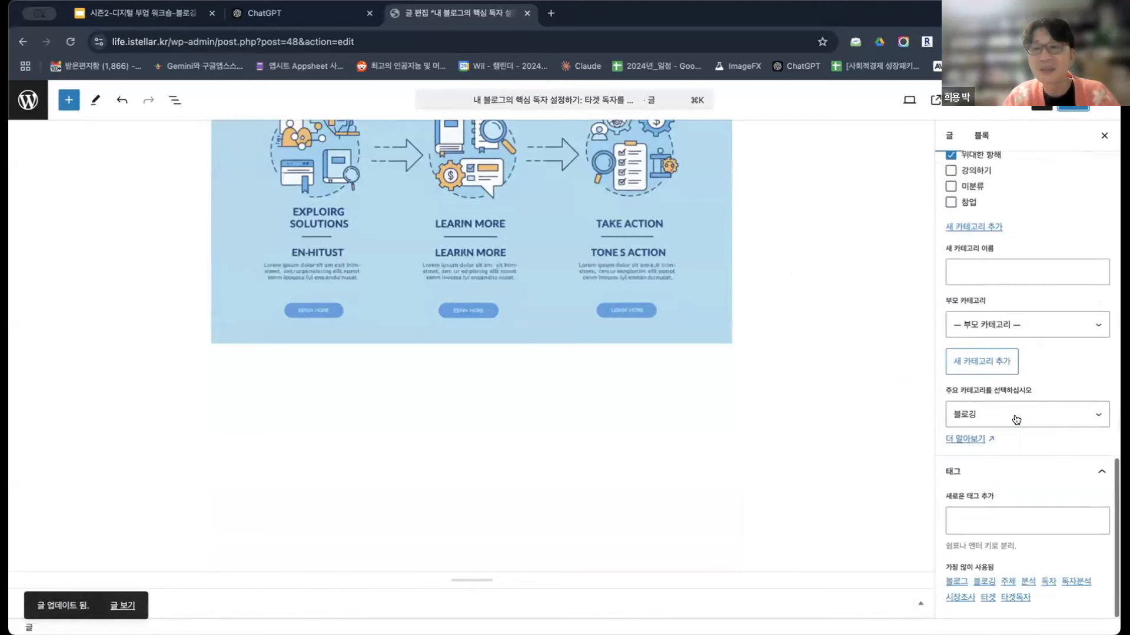
click(996, 532)
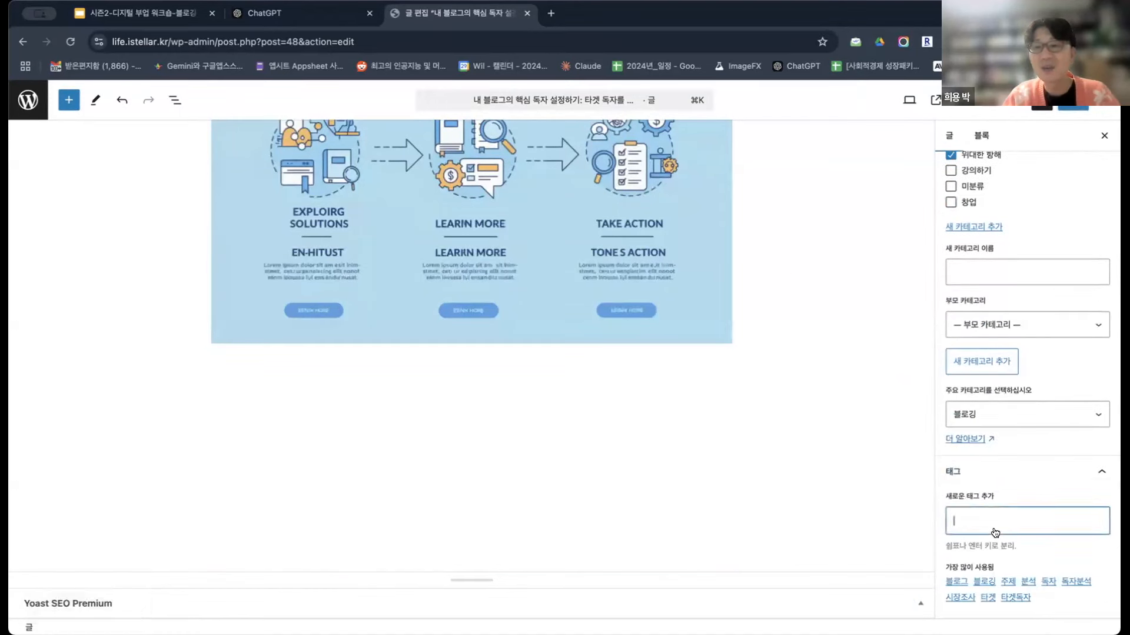
click(960, 583)
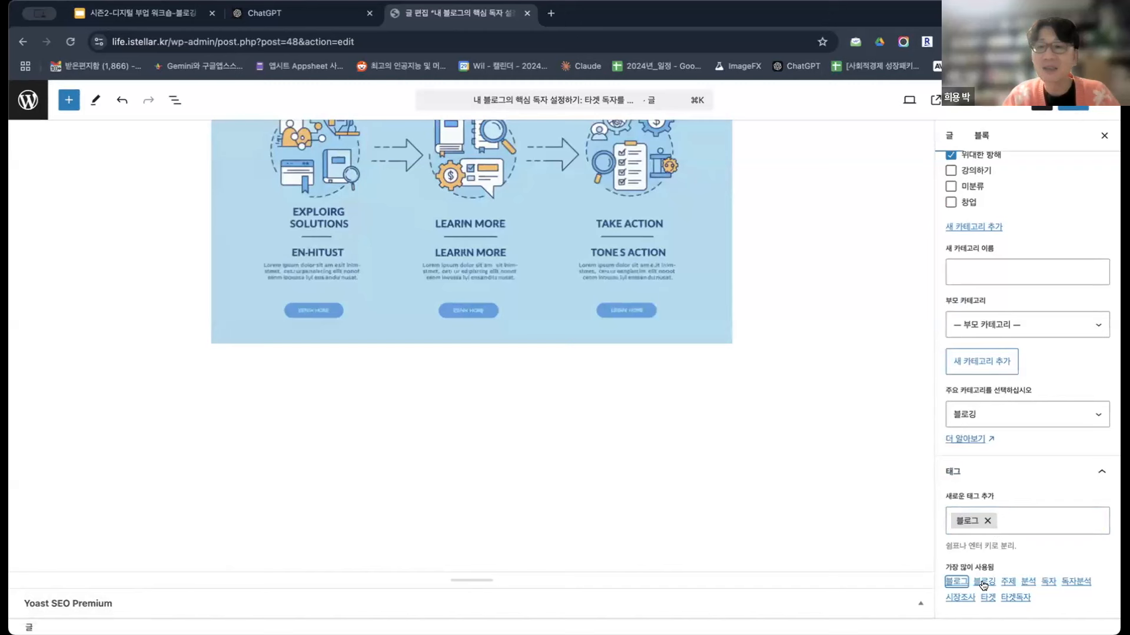
click(982, 584)
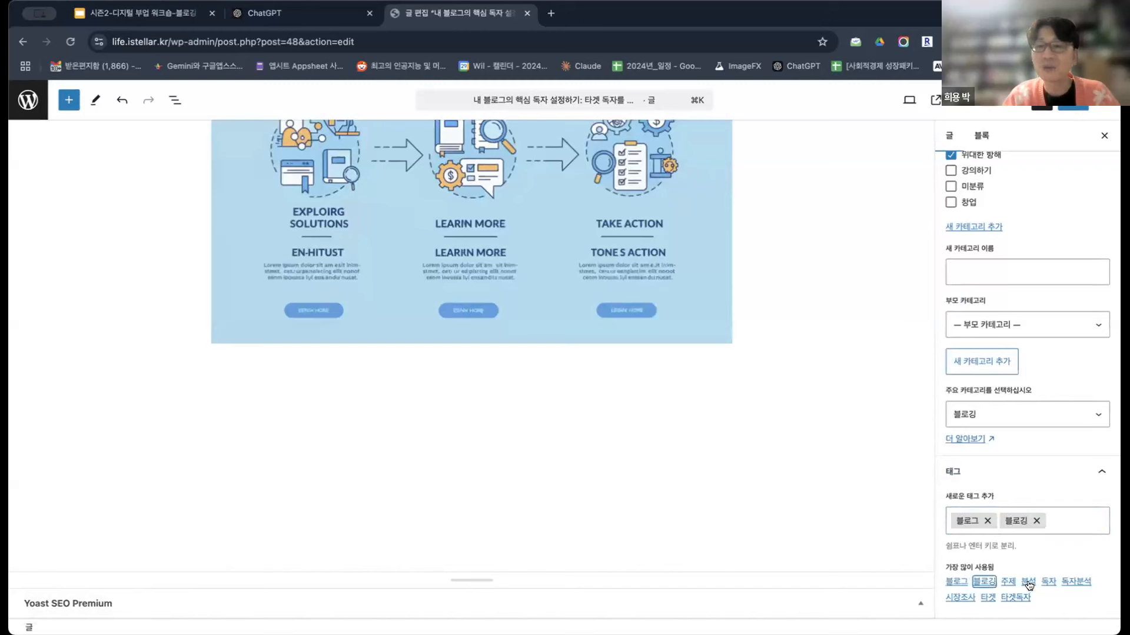
- Add a new tag, 위대한, to the post
click(1057, 525)
text(이ㅍ)
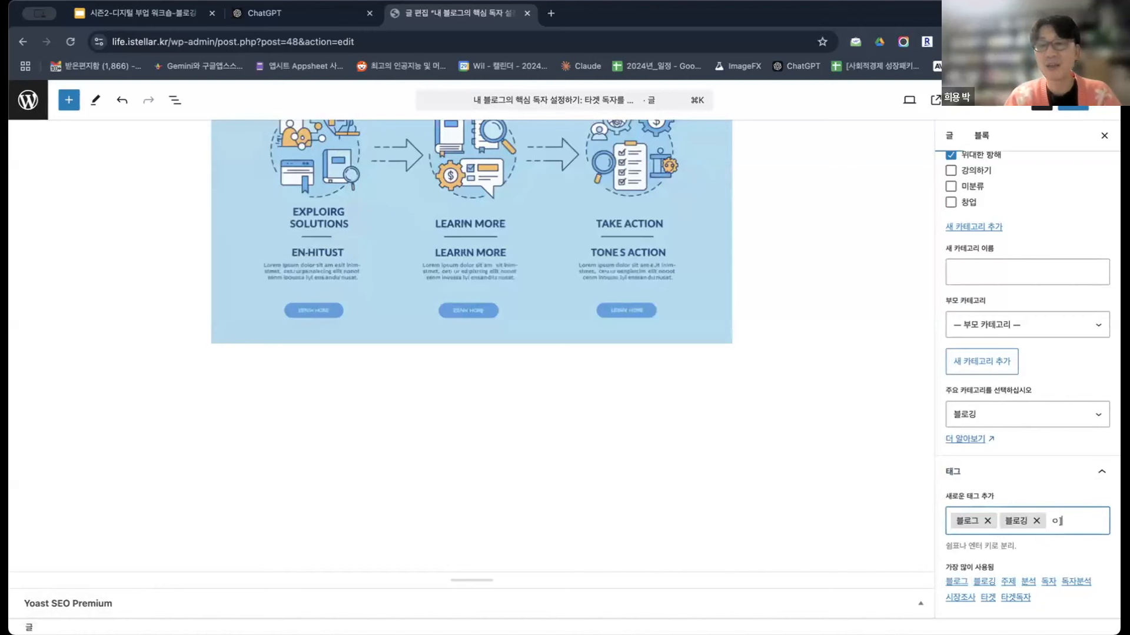
key(BackSpace)
key(BackSpace)
text(위)
key(BackSpace)
key(BackSpace)
text(위대해)
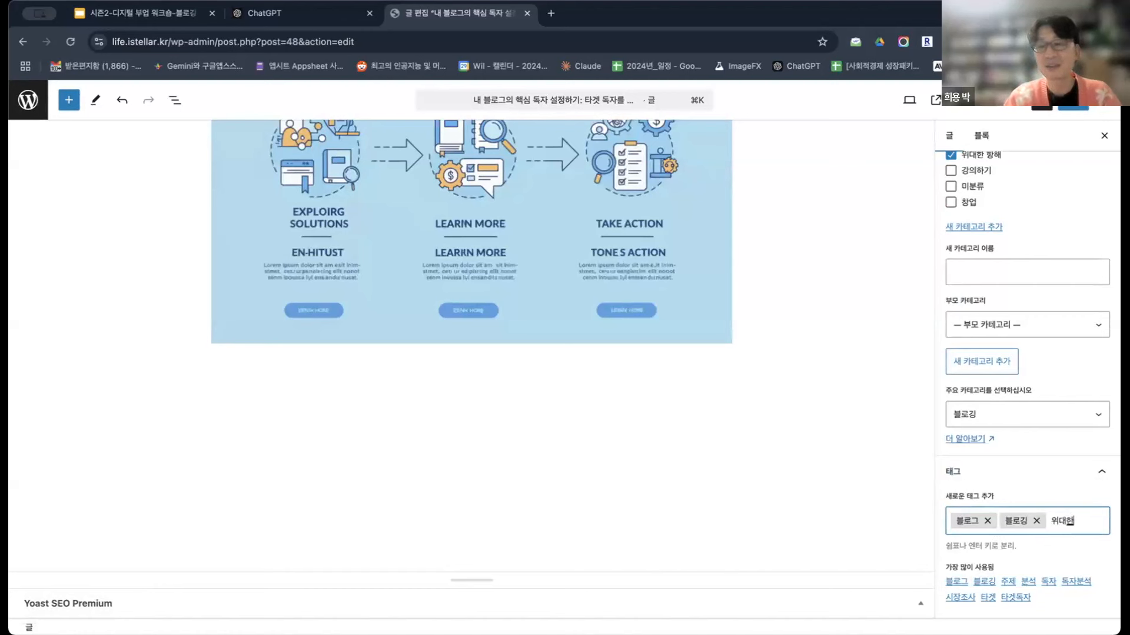
key(Return)
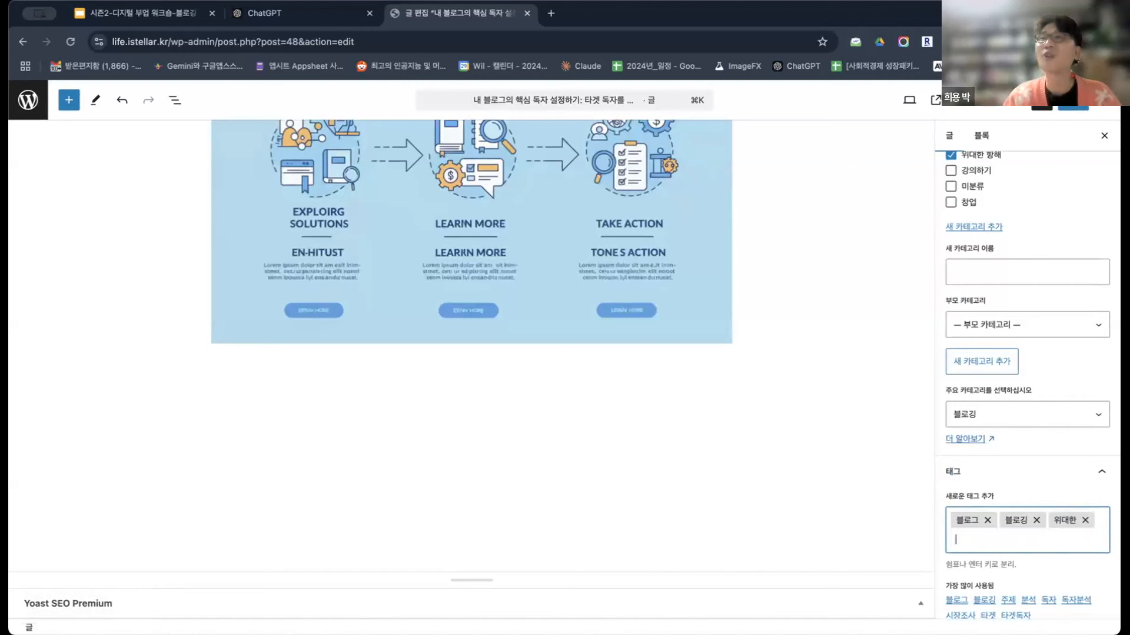
- Add a new tag, 태그, to the post and update the post
text(태)
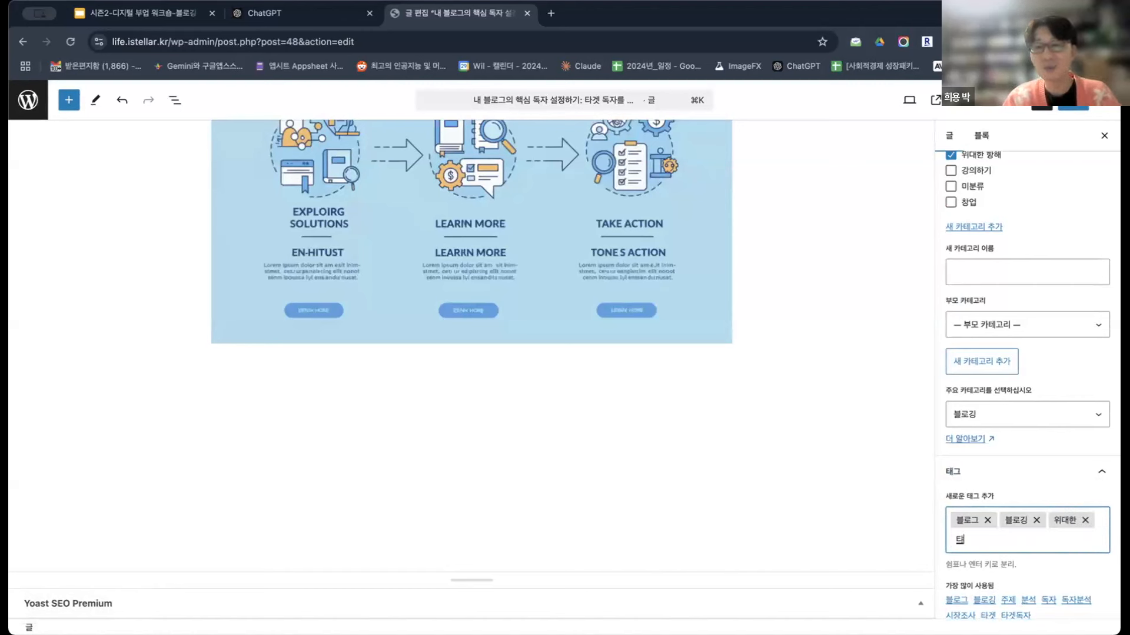
text(그)
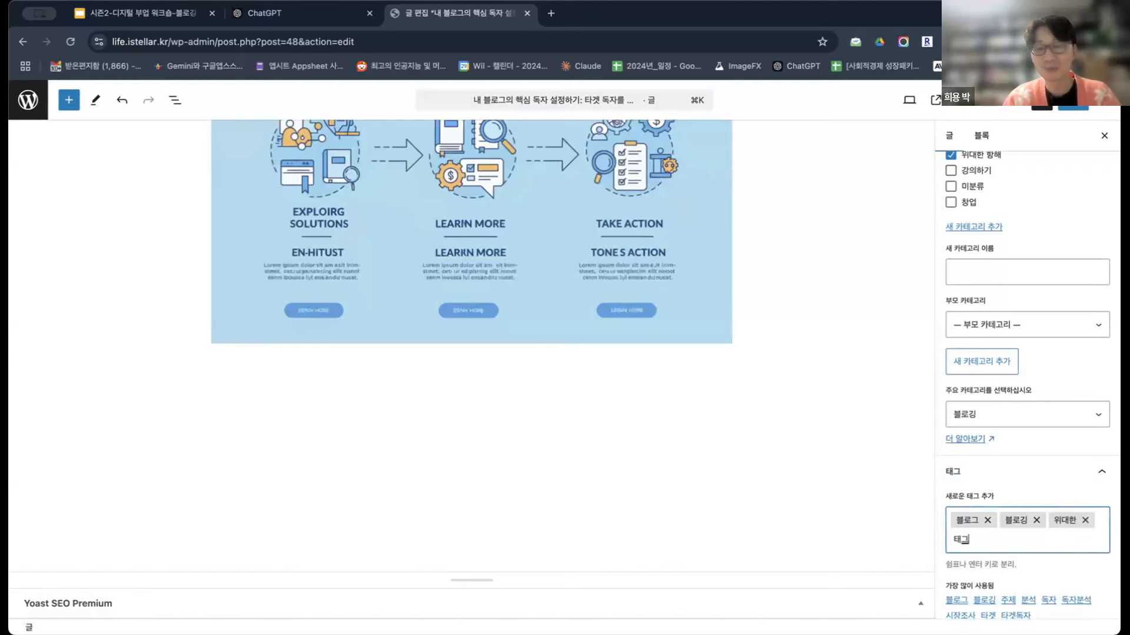
key(Return)
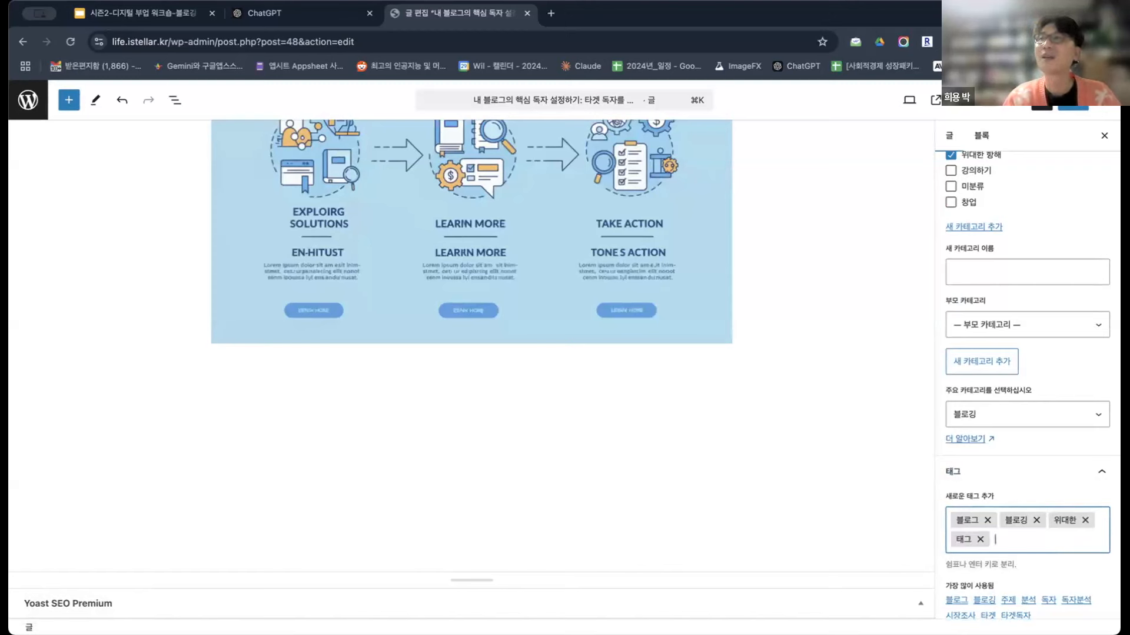
scroll(1061, 573, down, 1)
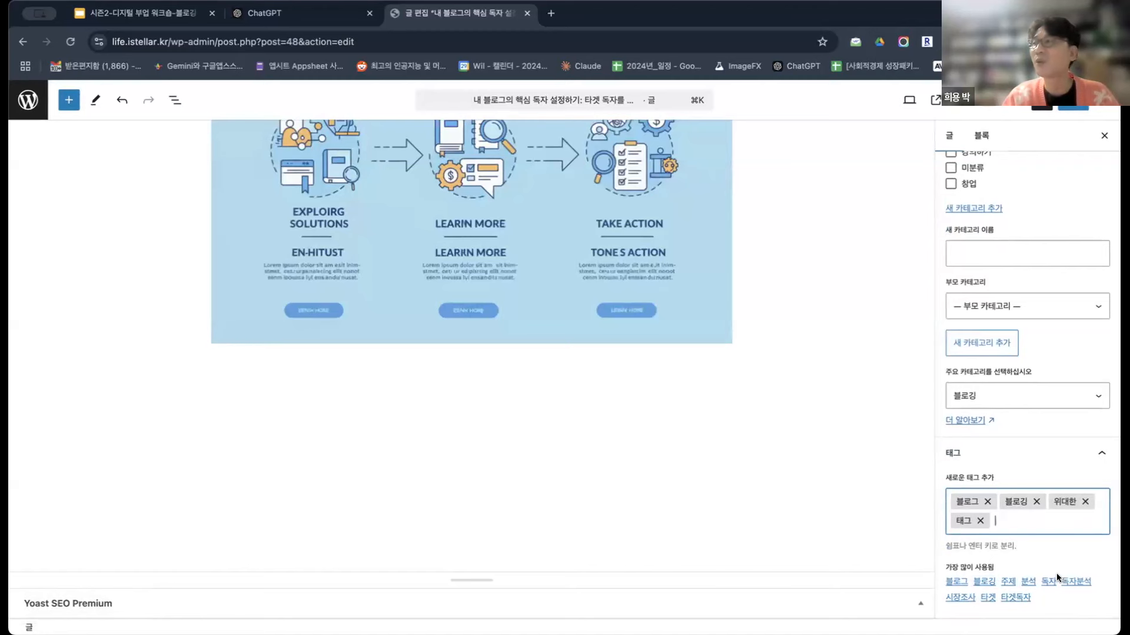
scroll(1056, 573, up, 6)
scroll(1056, 573, up, 10)
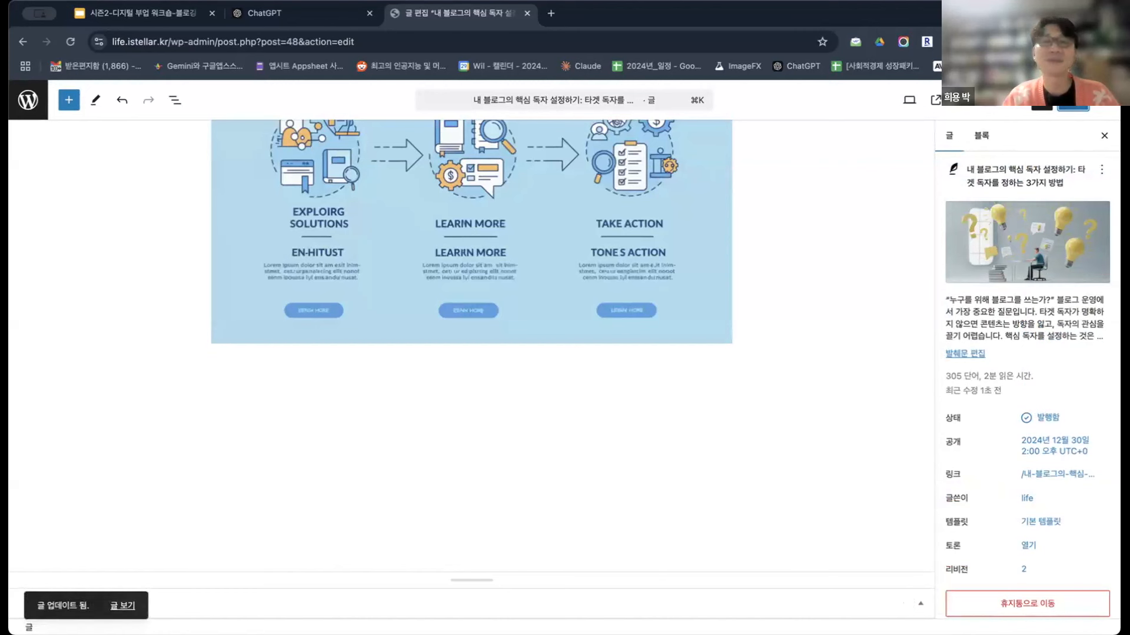
- Return to the list of all posts, visit the live 라이프로그 site, and review the post entries on its homepage
click(24, 105)
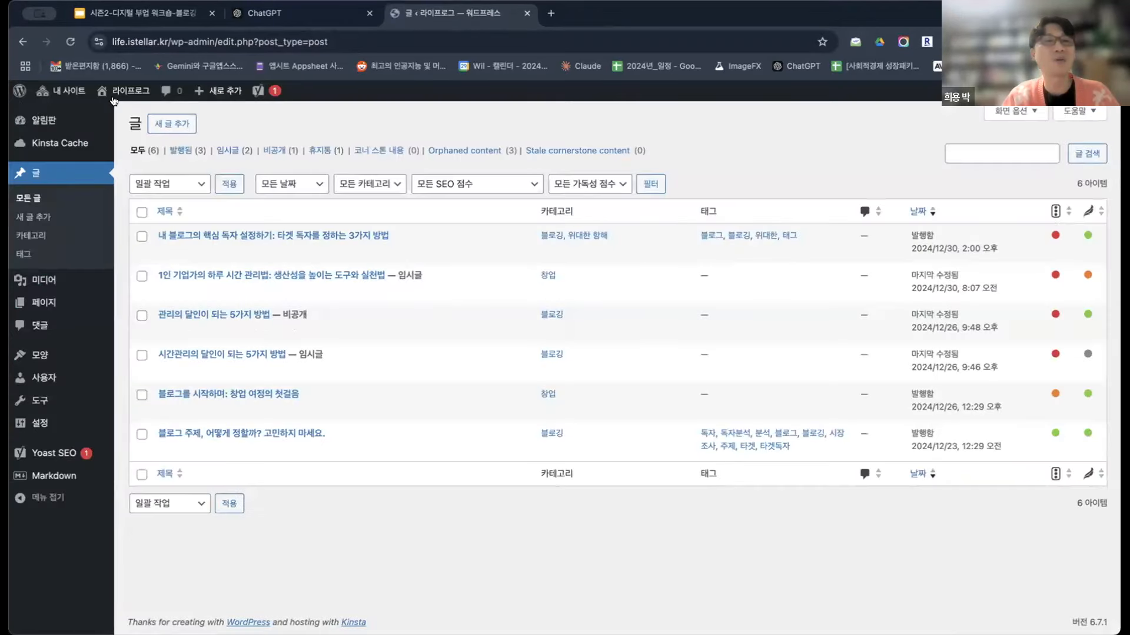
mouse_move(118, 91)
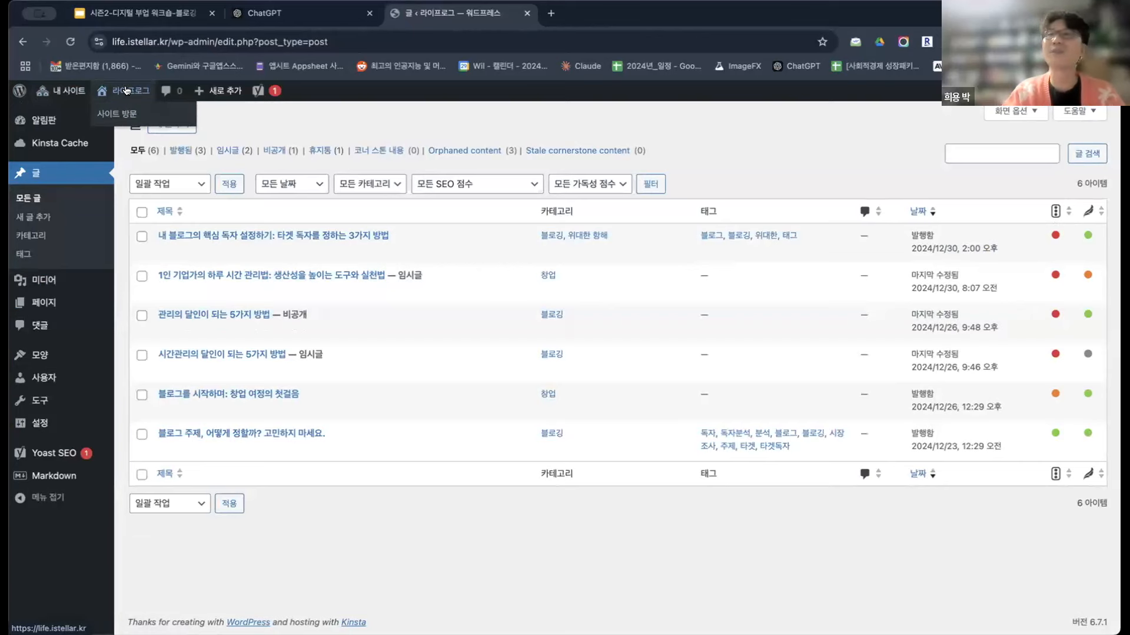
click(126, 112)
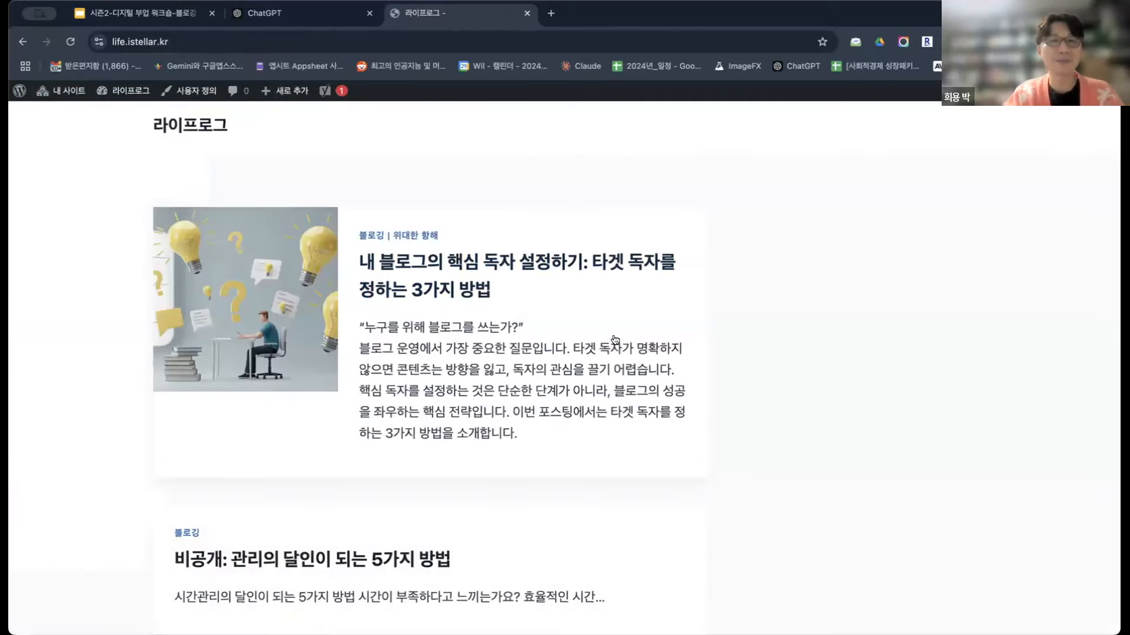
scroll(616, 340, down, 10)
scroll(616, 339, up, 9)
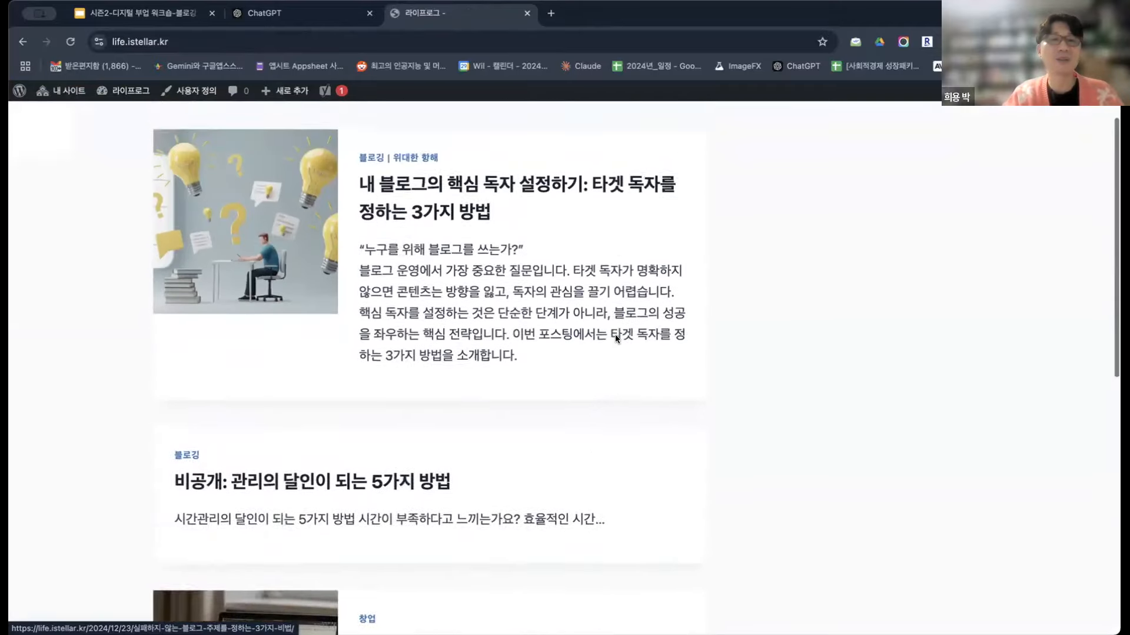
scroll(615, 335, up, 2)
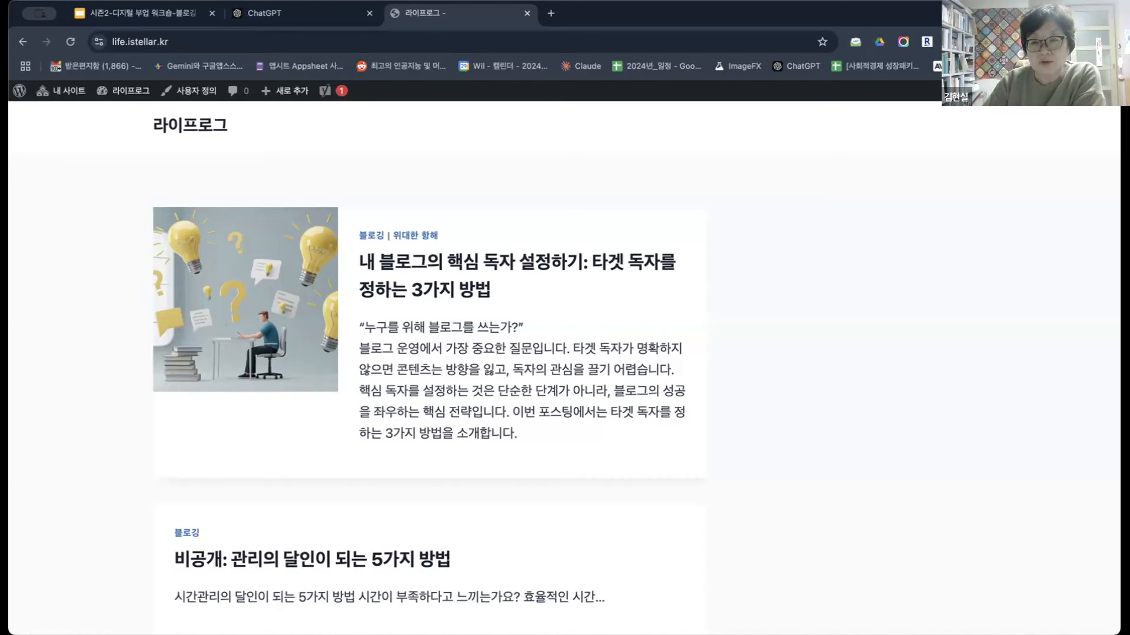
- Switch to the Google Slides workshop deck, show slide 14, Blog is Book, and hide the menus to enlarge the slide
click(161, 21)
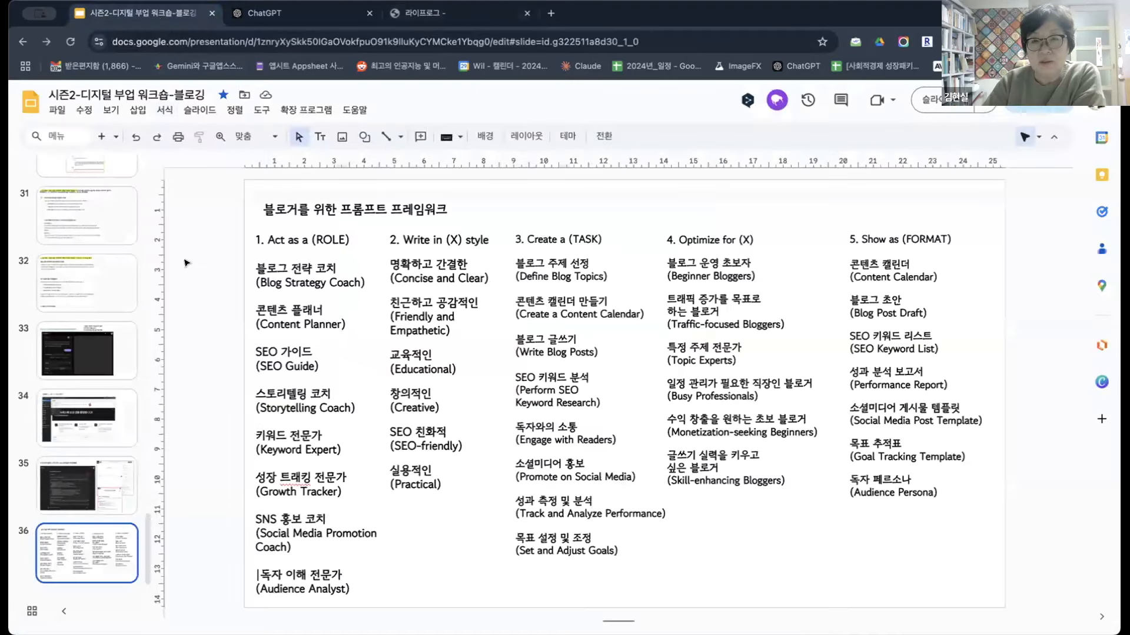
scroll(100, 299, up, 12)
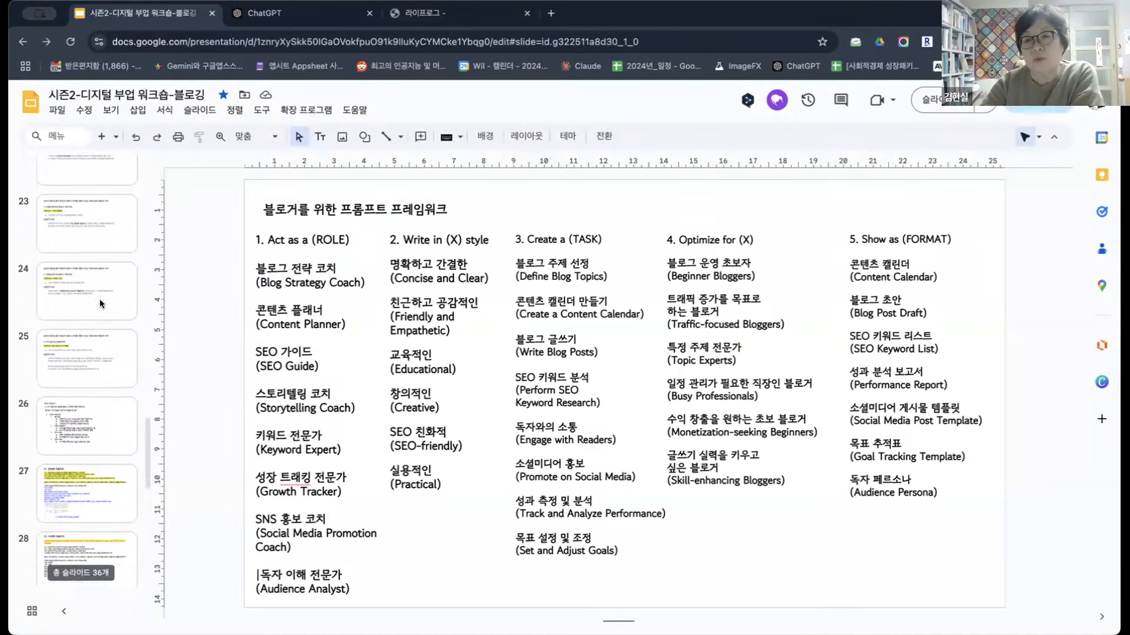
scroll(100, 299, up, 5)
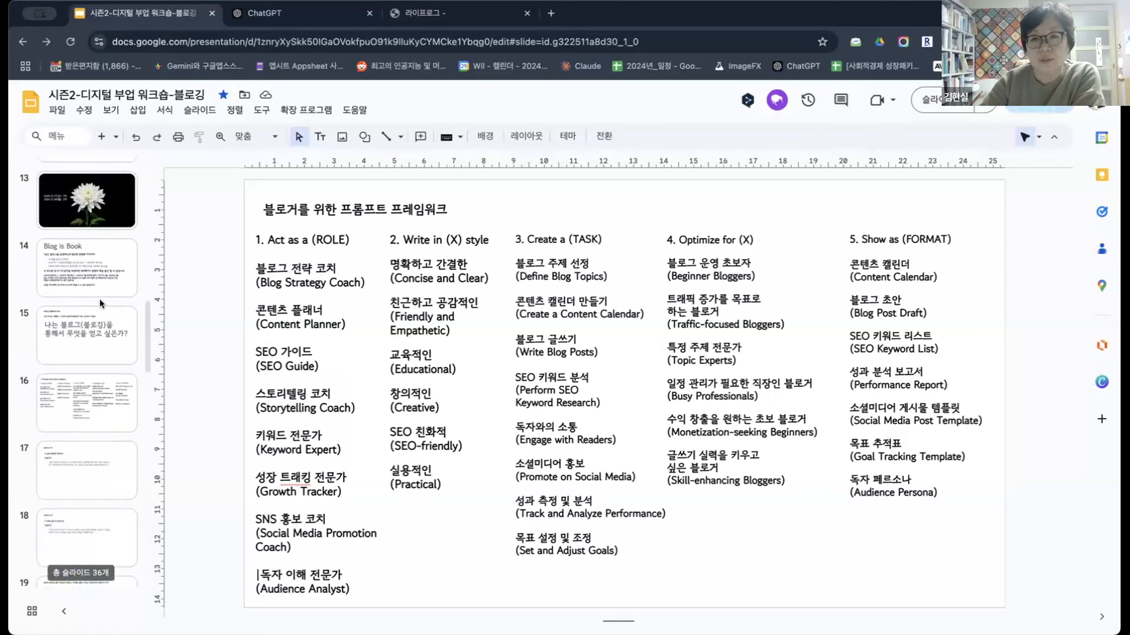
click(90, 260)
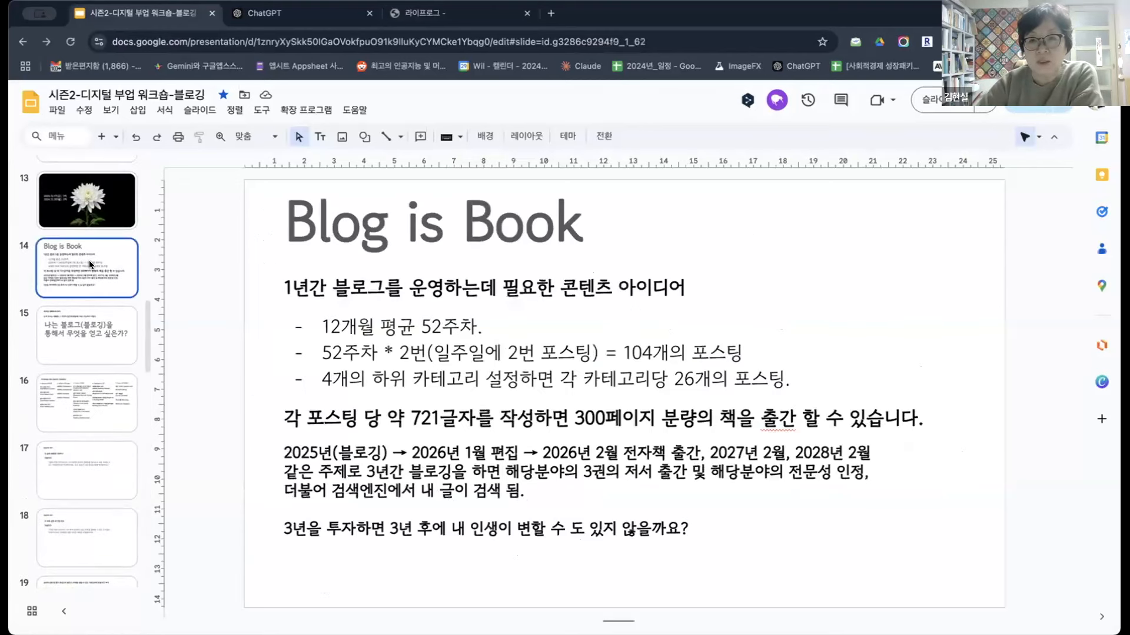
click(1053, 136)
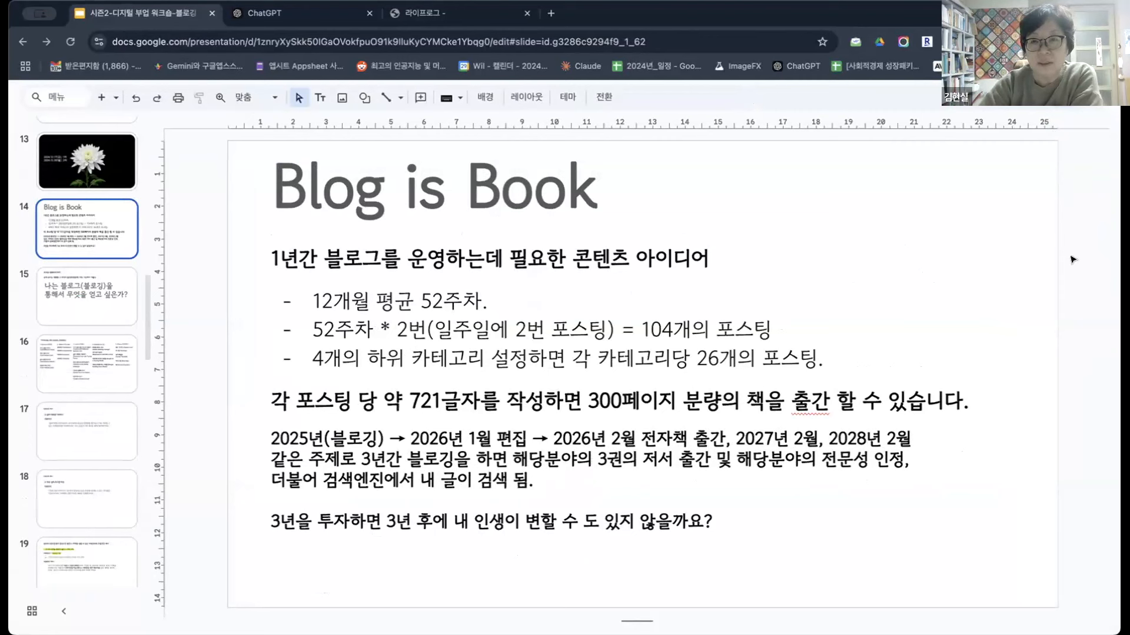
- Open the YES24 bookstore site in a new browser tab, ready for a book search
click(550, 13)
text(ㅛ)
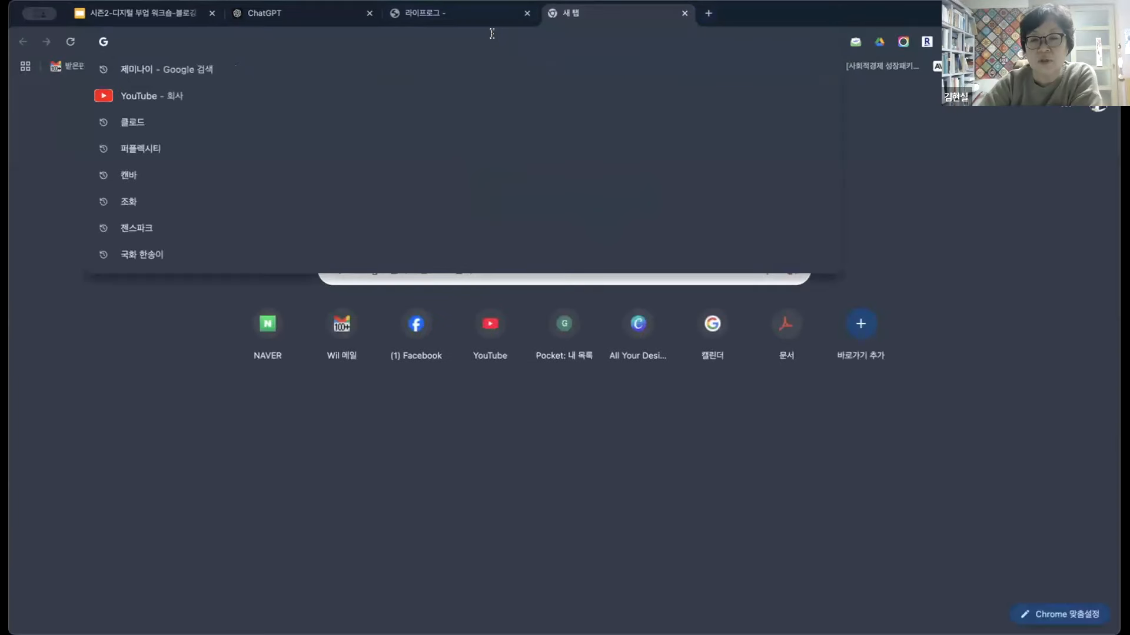
key(BackSpace)
text(yw)
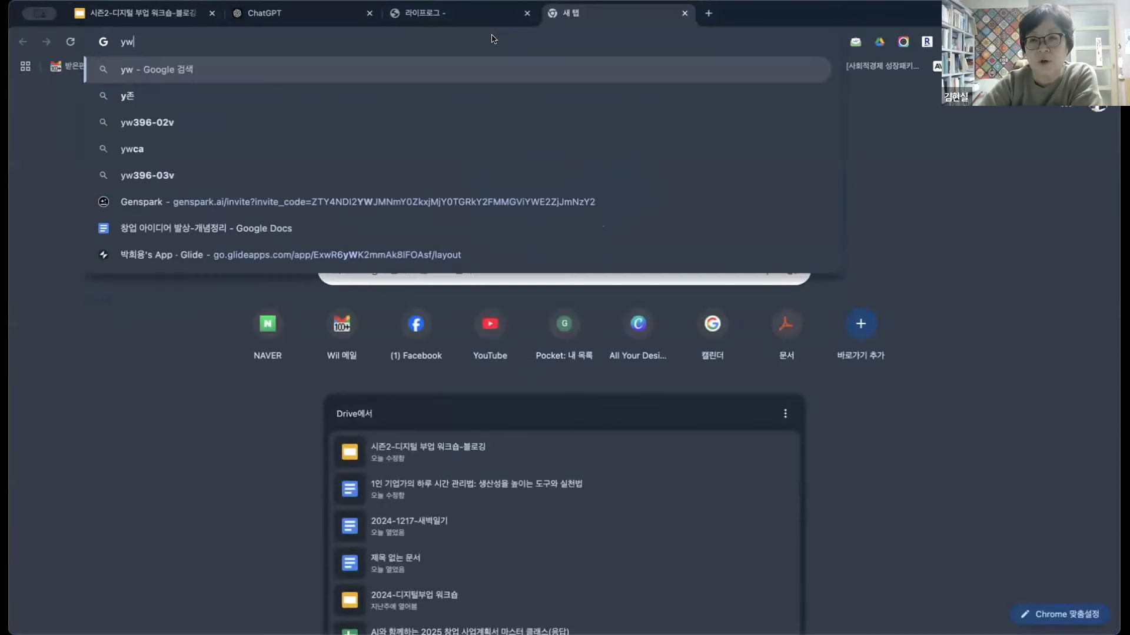
key(BackSpace)
text(e)
key(Return)
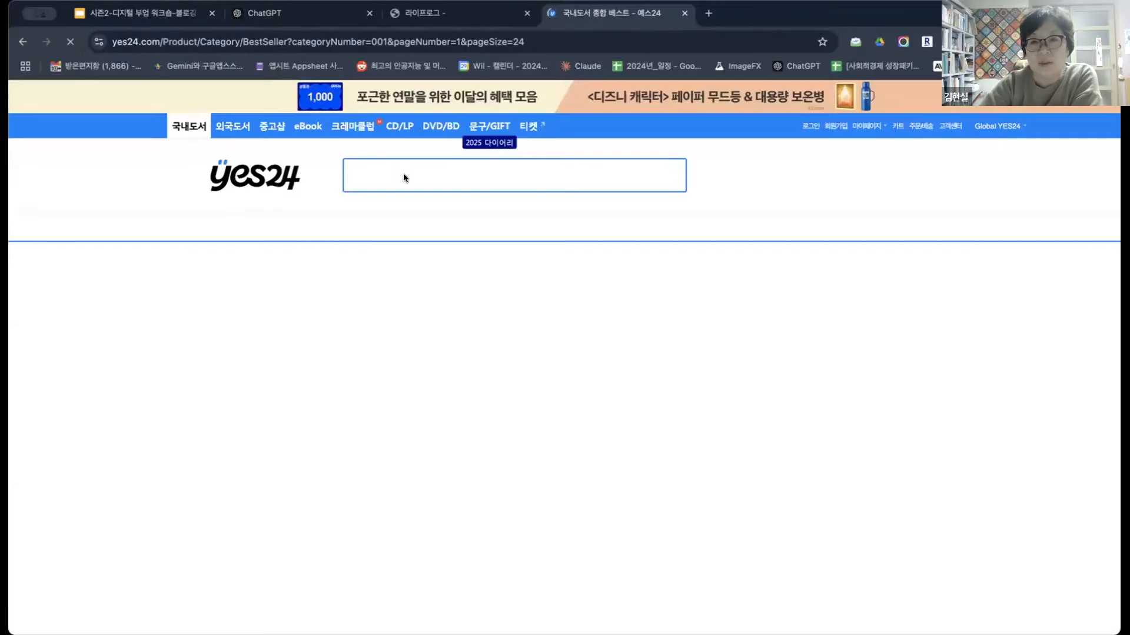
click(404, 175)
text(En\\)
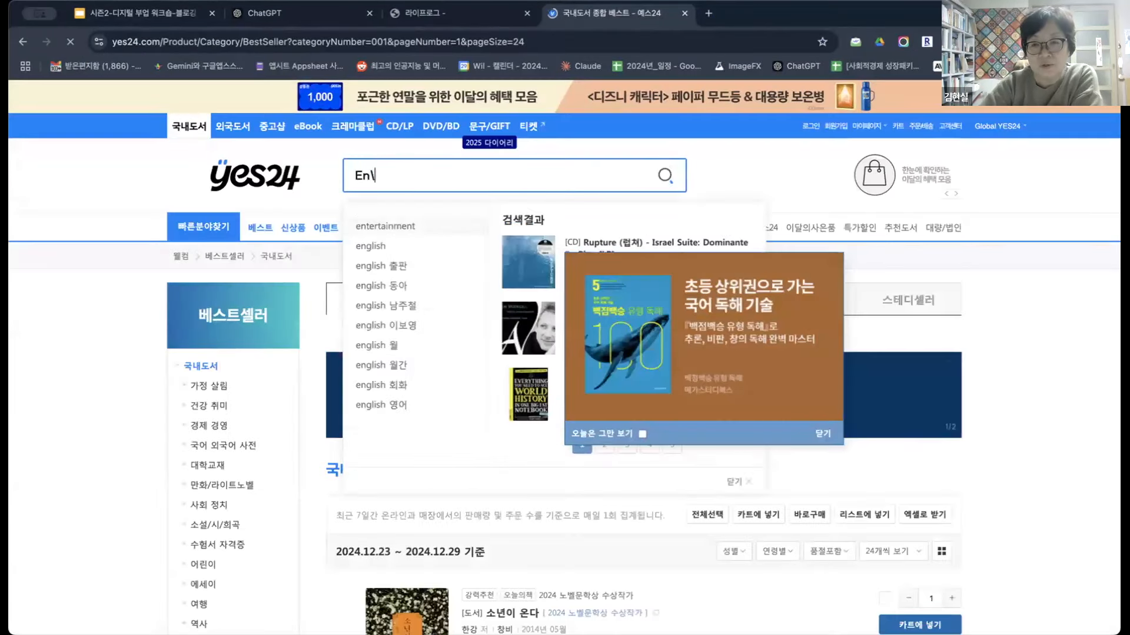
key(BackSpace)
key(BackSpace)
key(BackSpace)
key(BackSpace)
text(Enbt)
key(BackSpace)
key(BackSpace)
key(BackSpace)
key(BackSpace)
text(Eb)
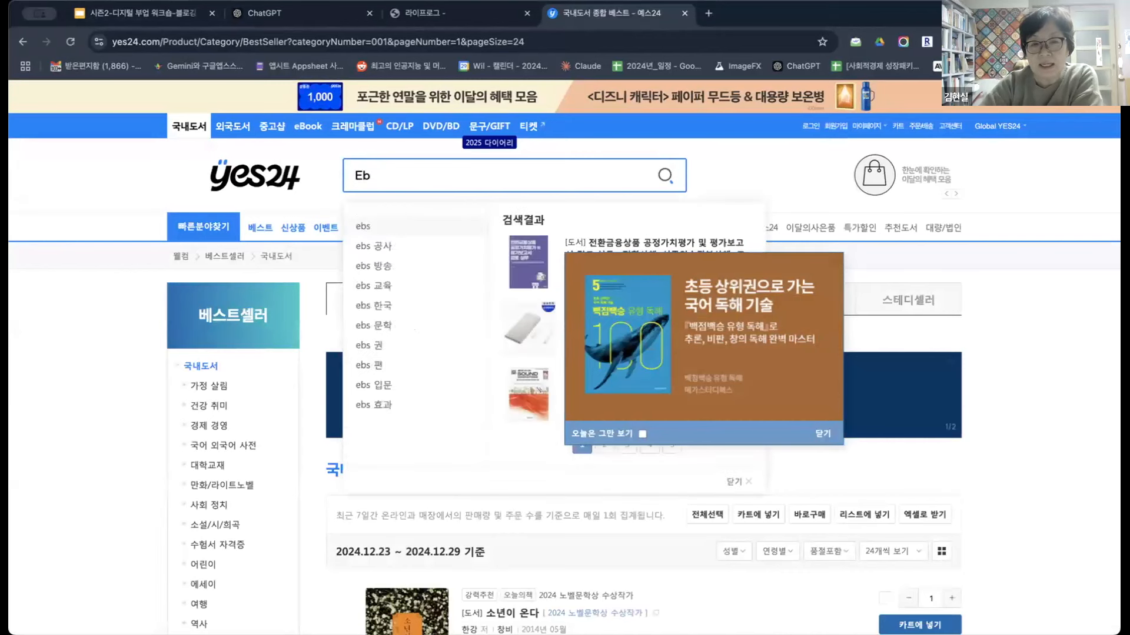
key(BackSpace)
key(BackSpace)
- Search the bookstore for 뚜티샘의
text(뚜티)
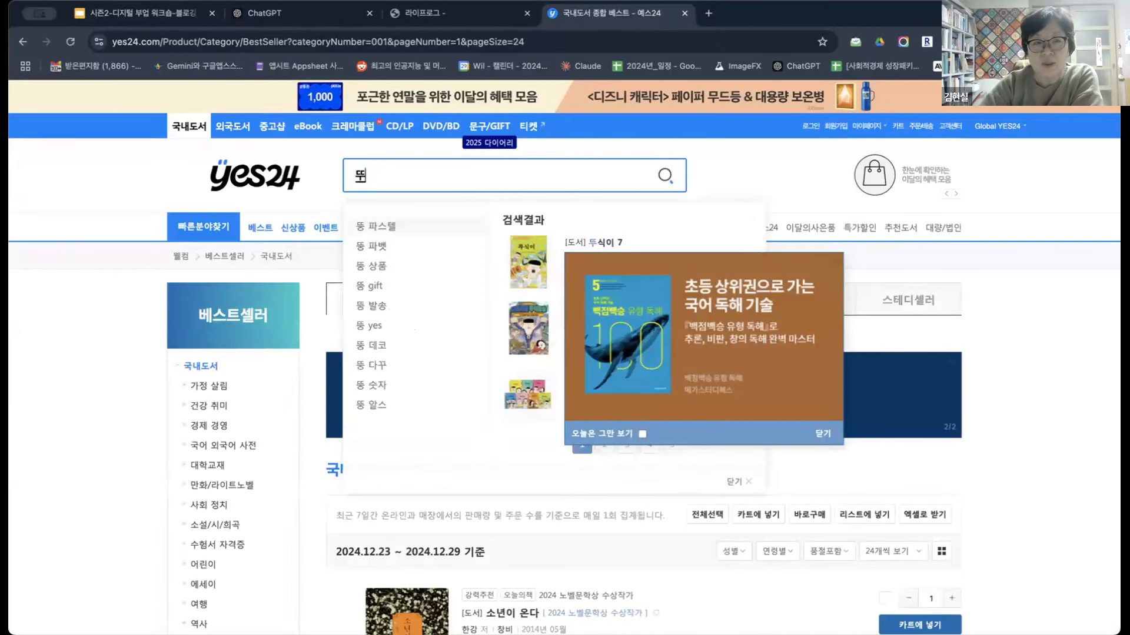
text(샘이)
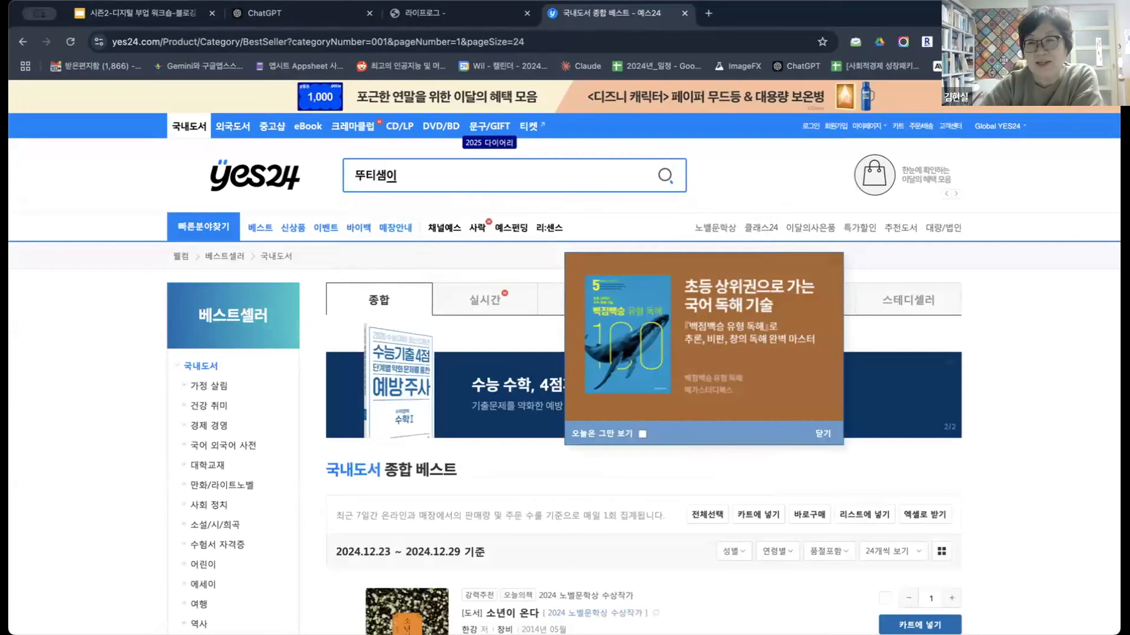
key(Return)
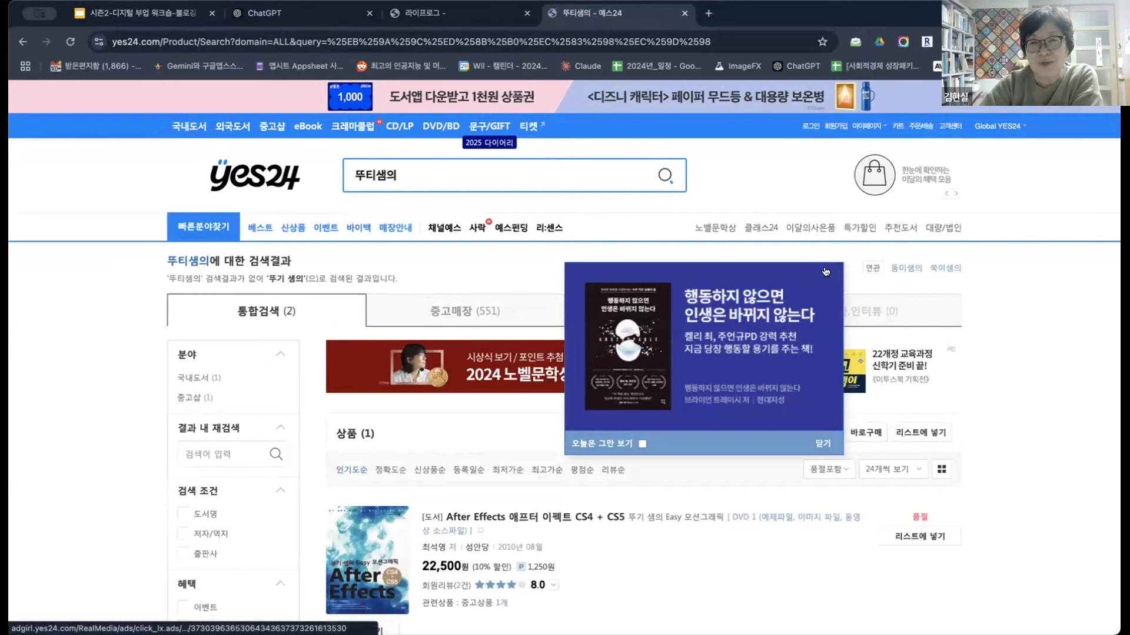
click(812, 273)
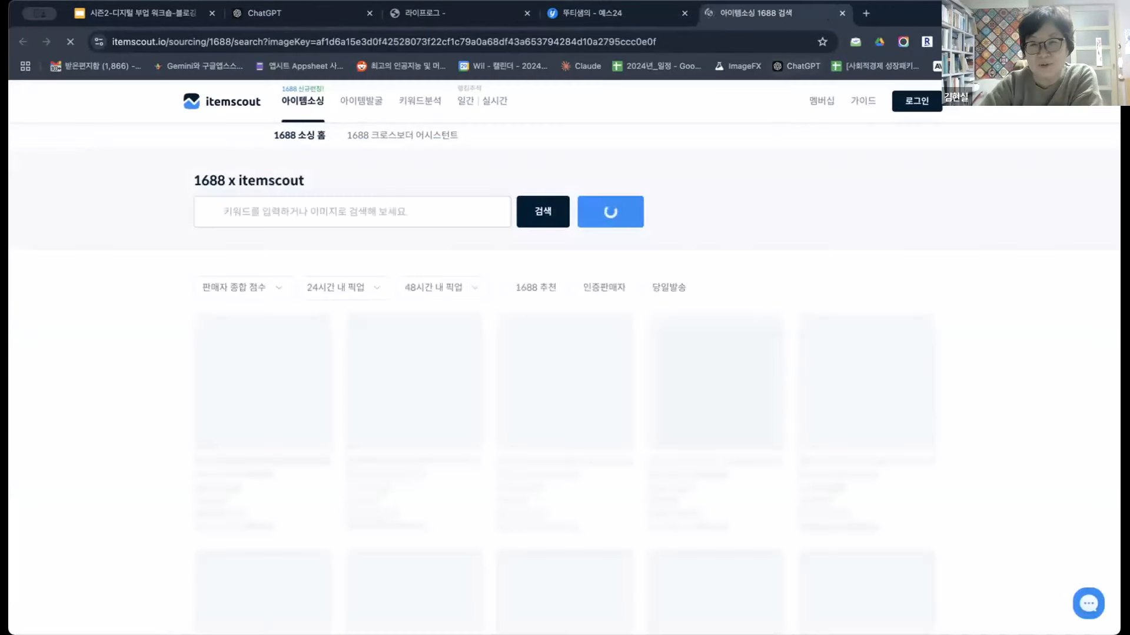
click(840, 13)
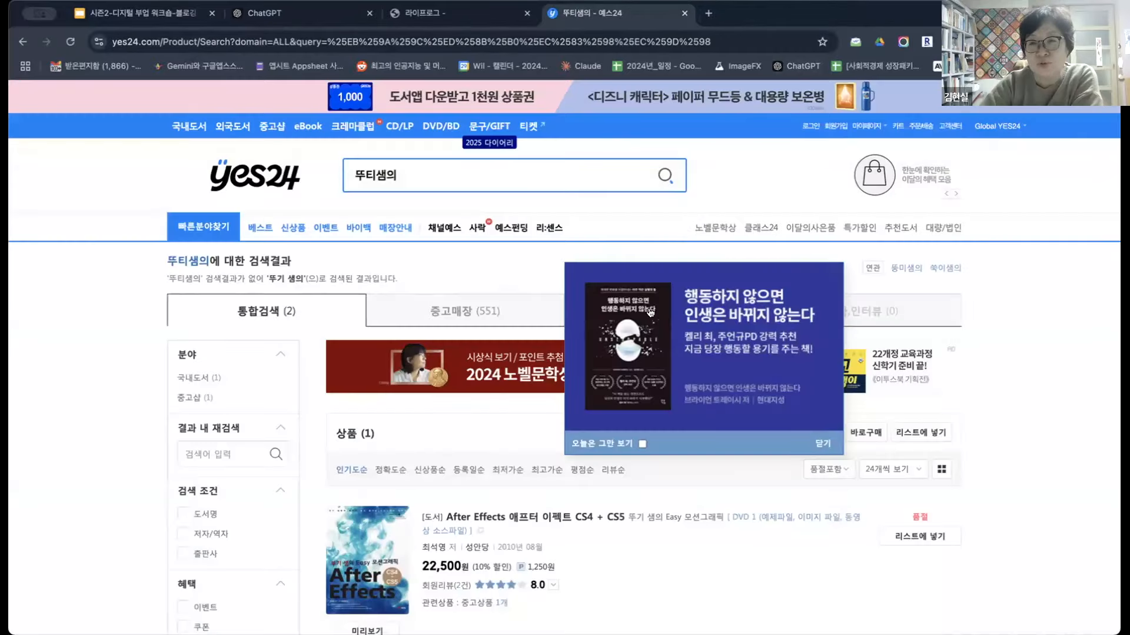
click(604, 445)
scroll(604, 445, down, 12)
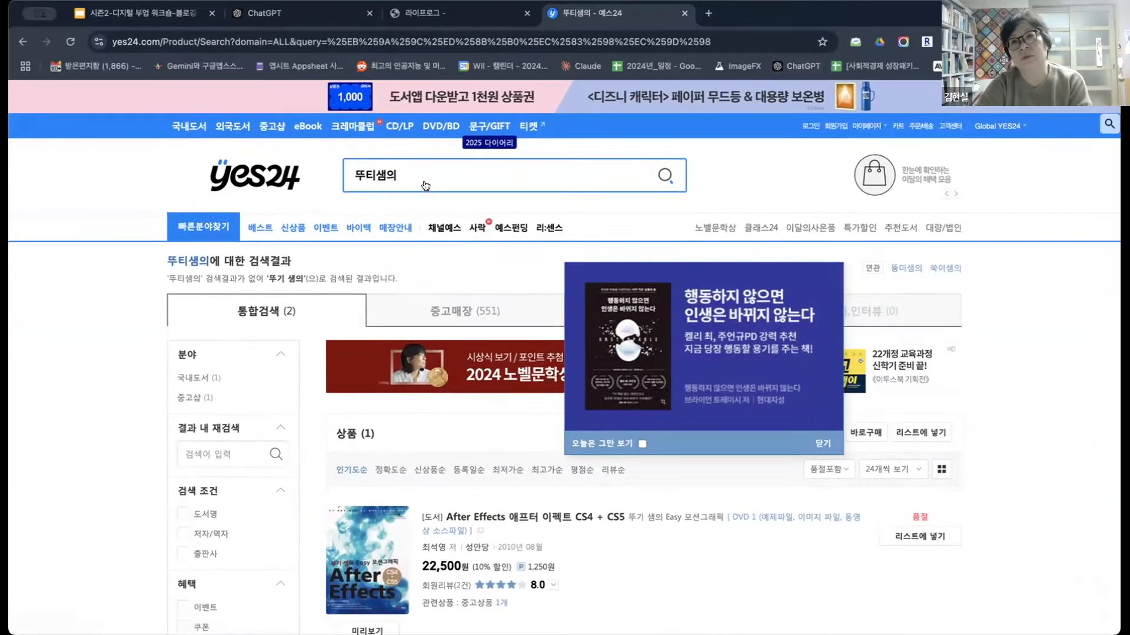
- Replace the search term with the author's full name and search the bookstore again
key(BackSpace)
key(BackSpace)
key(BackSpace)
key(BackSpace)
text(김)
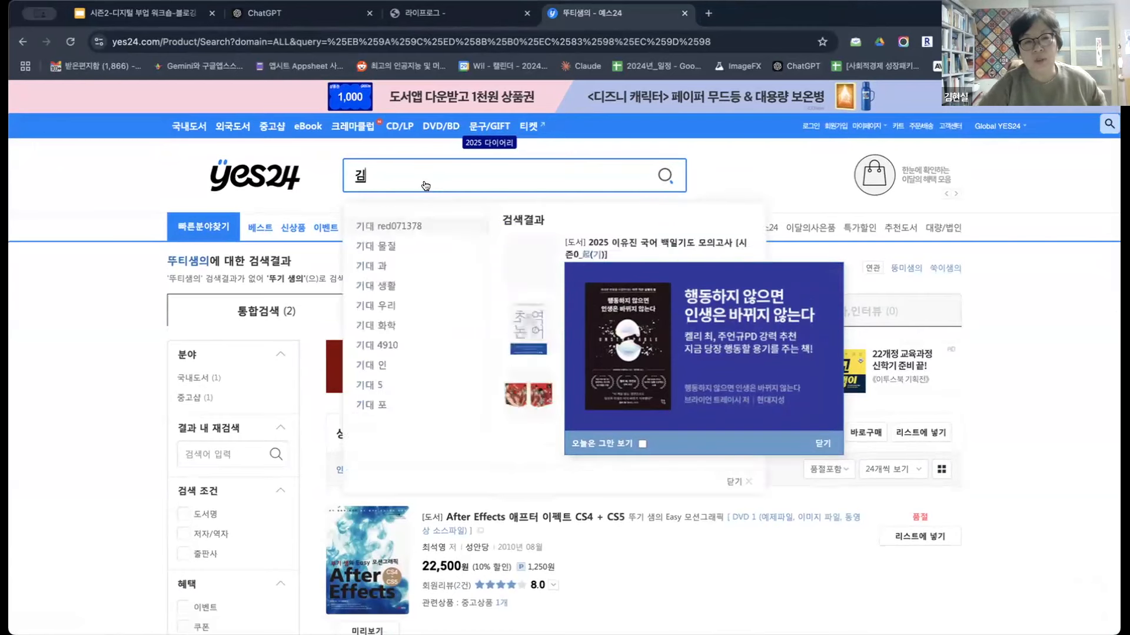
text(현실)
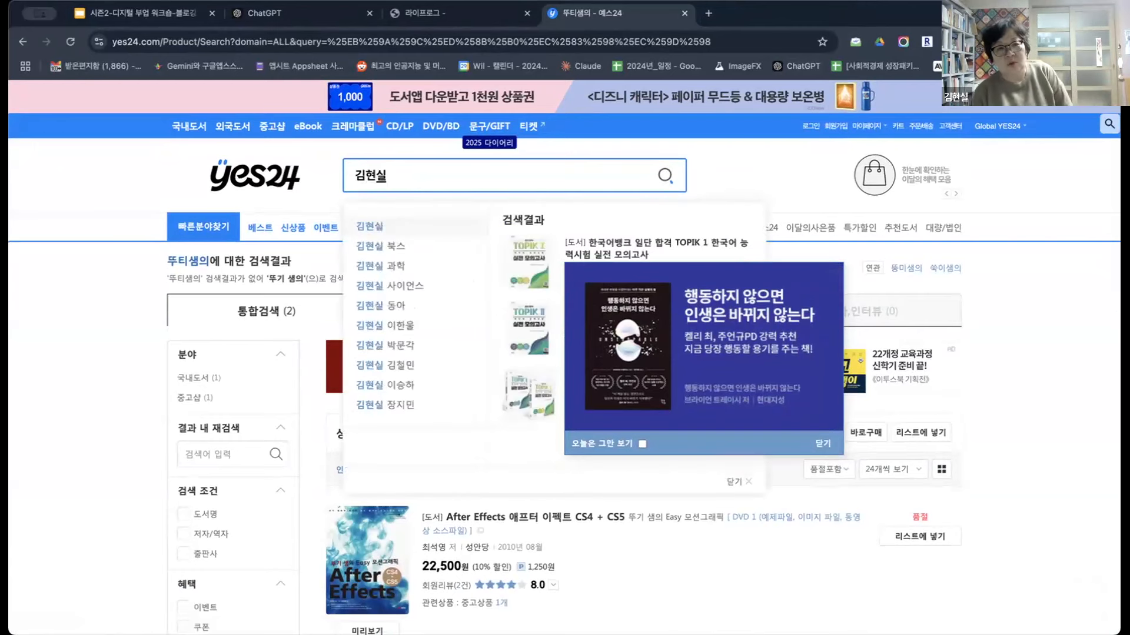
key(Return)
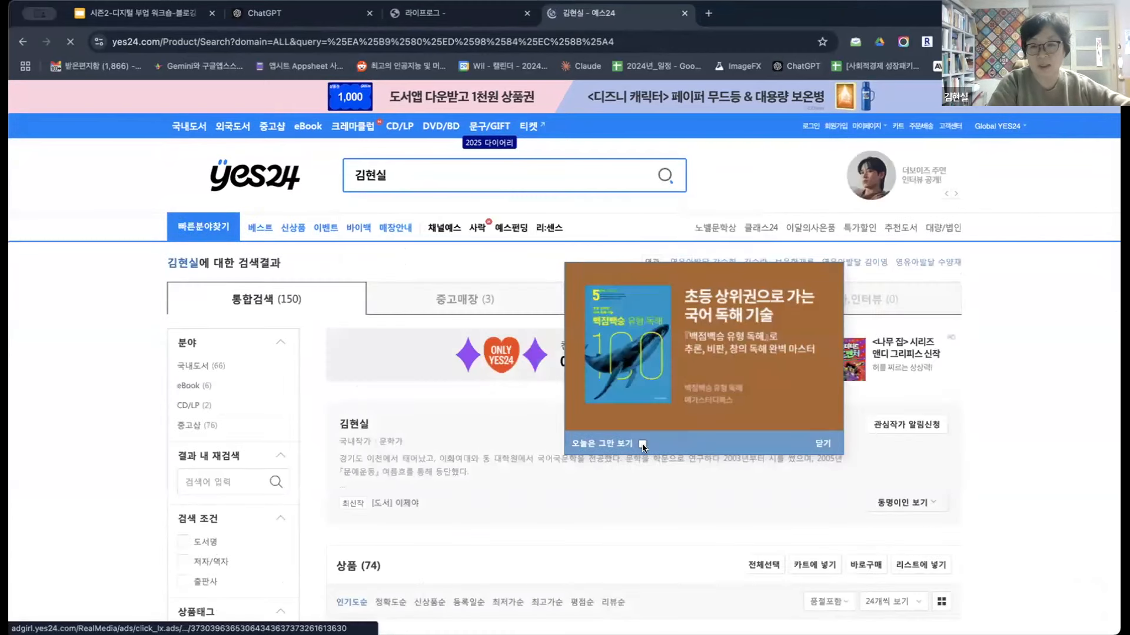
- Dismiss the pop-up ad for today and open the book 뚜띠쌤의 너무 쉬운 영어 읽는 법 from the search results
click(642, 444)
scroll(654, 488, down, 10)
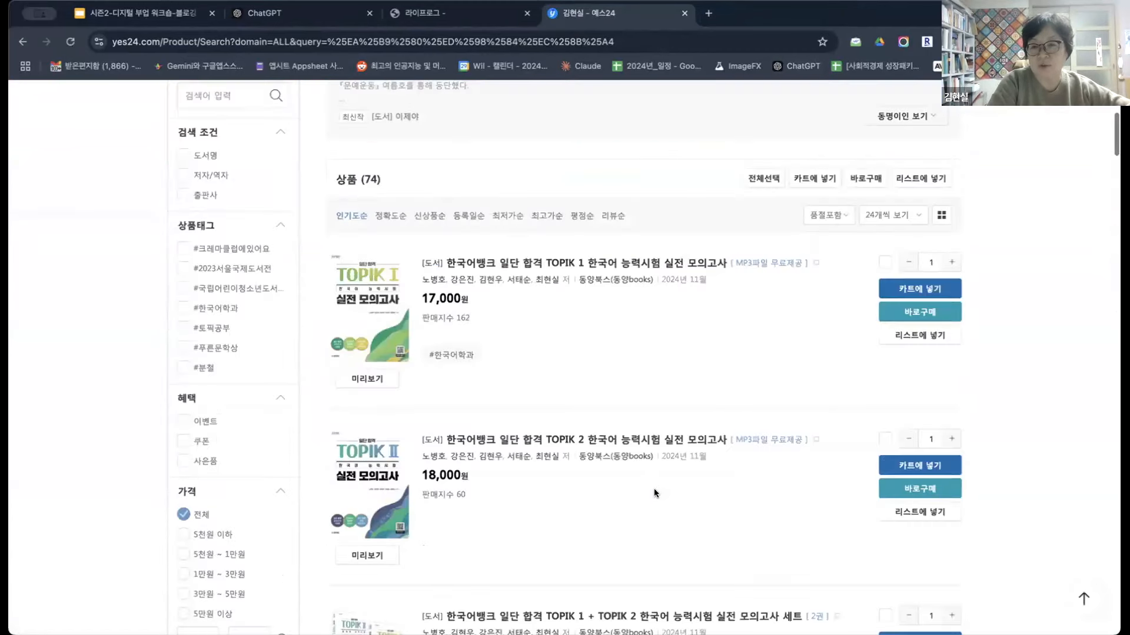
scroll(654, 493, down, 15)
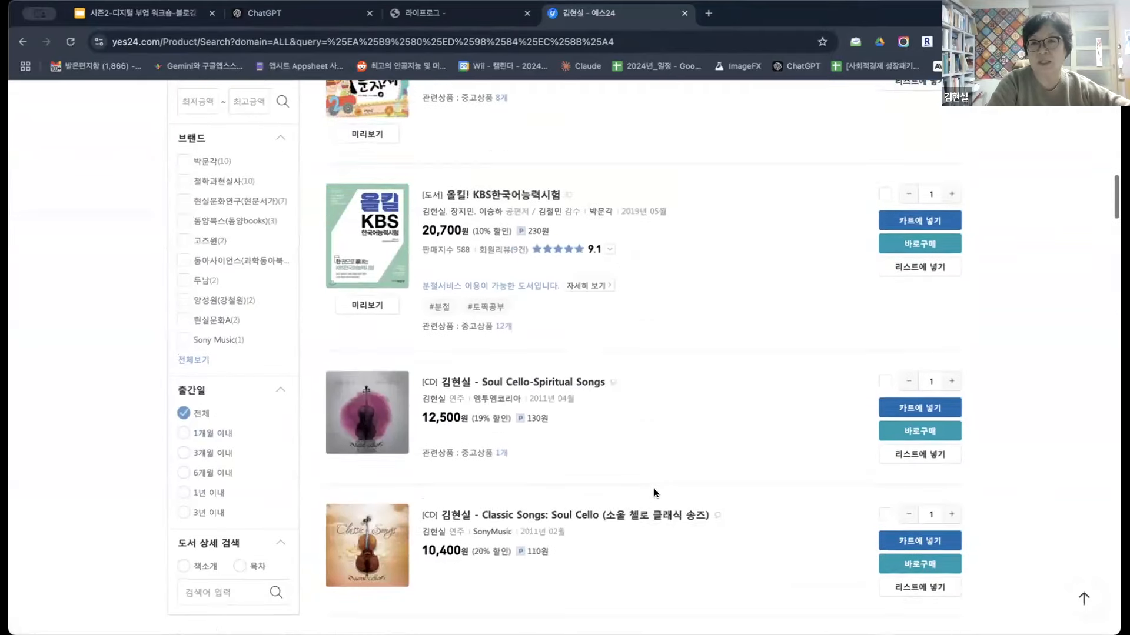
scroll(654, 493, down, 4)
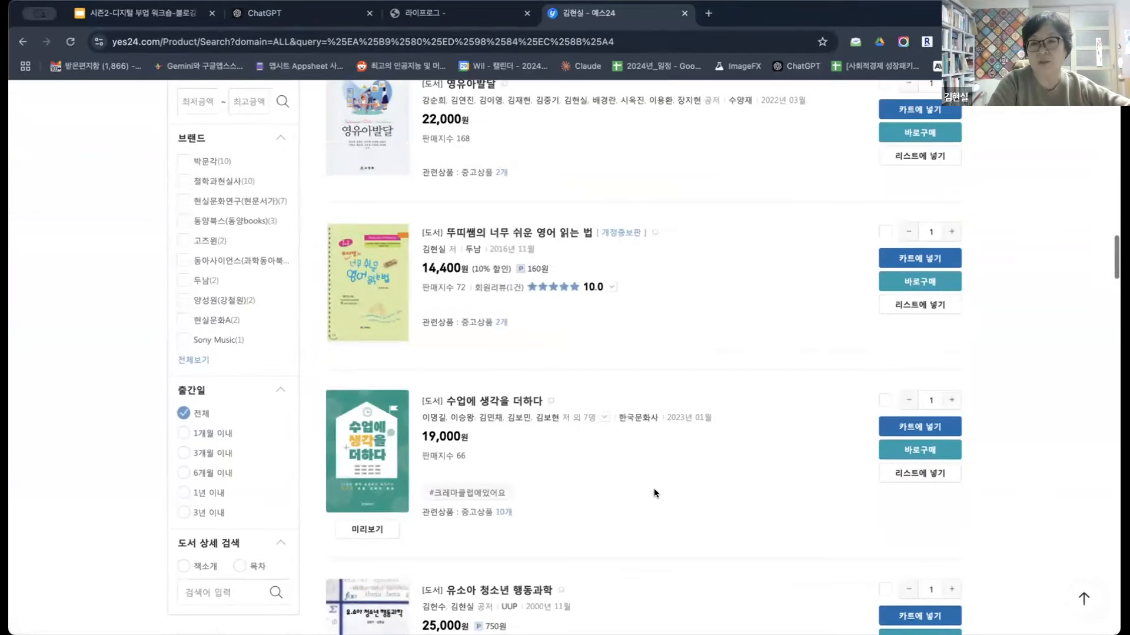
click(503, 235)
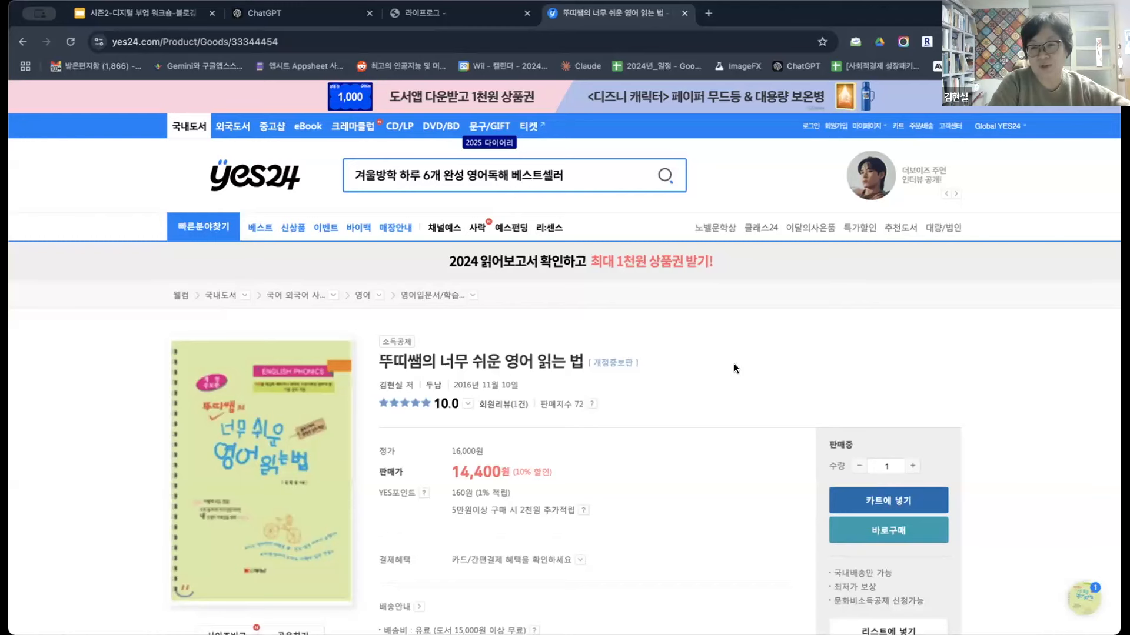
scroll(733, 369, down, 1)
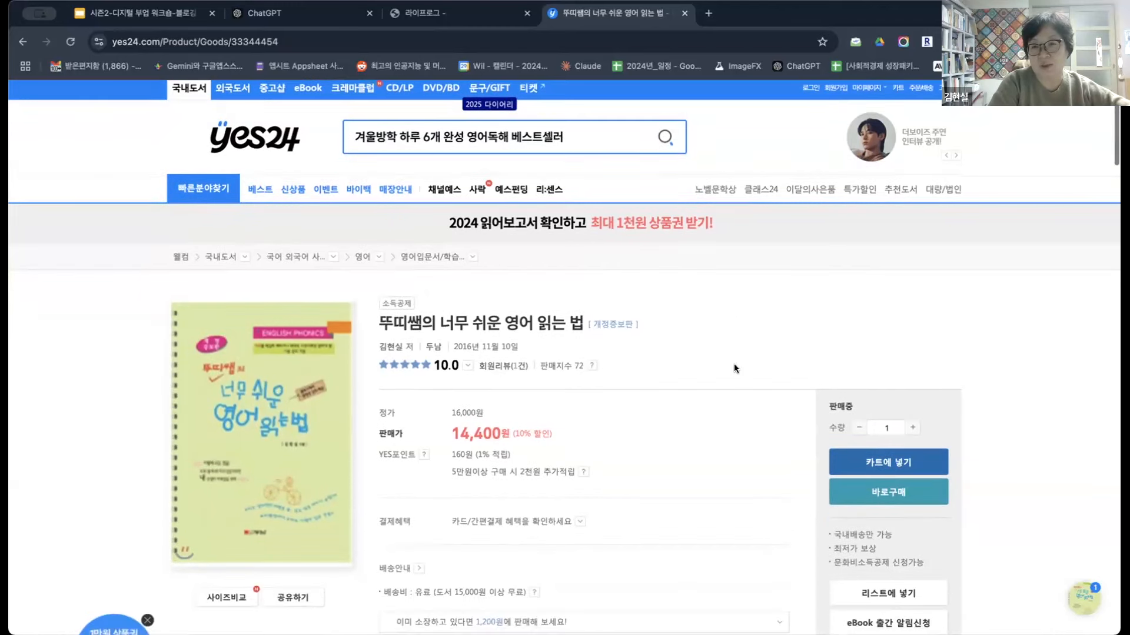
scroll(733, 368, down, 1)
scroll(733, 368, up, 1)
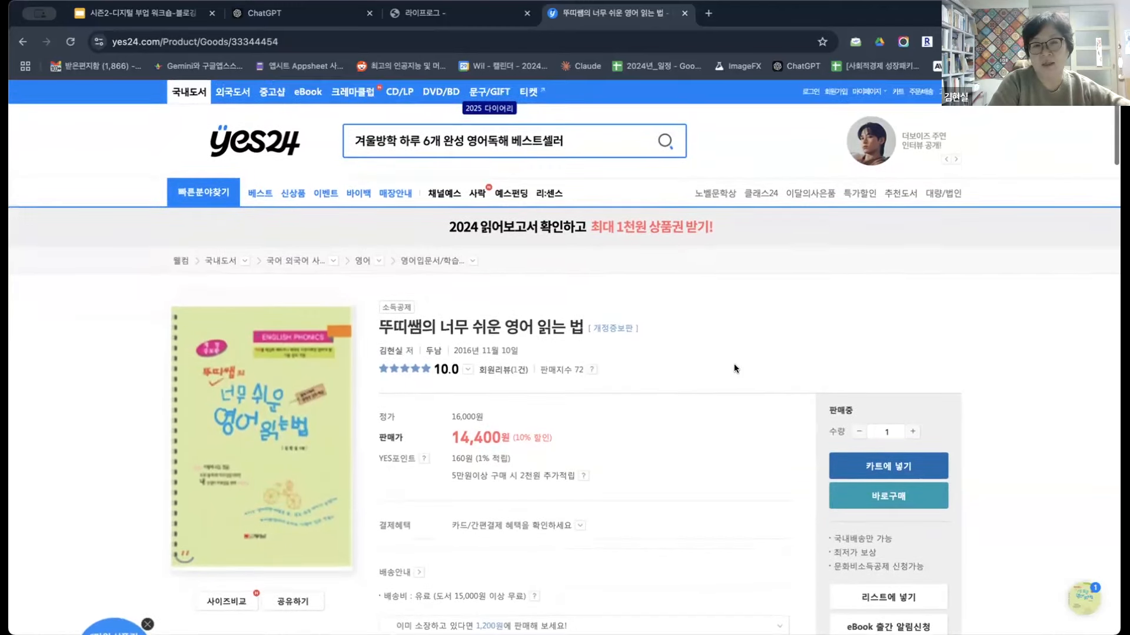
scroll(734, 368, down, 1)
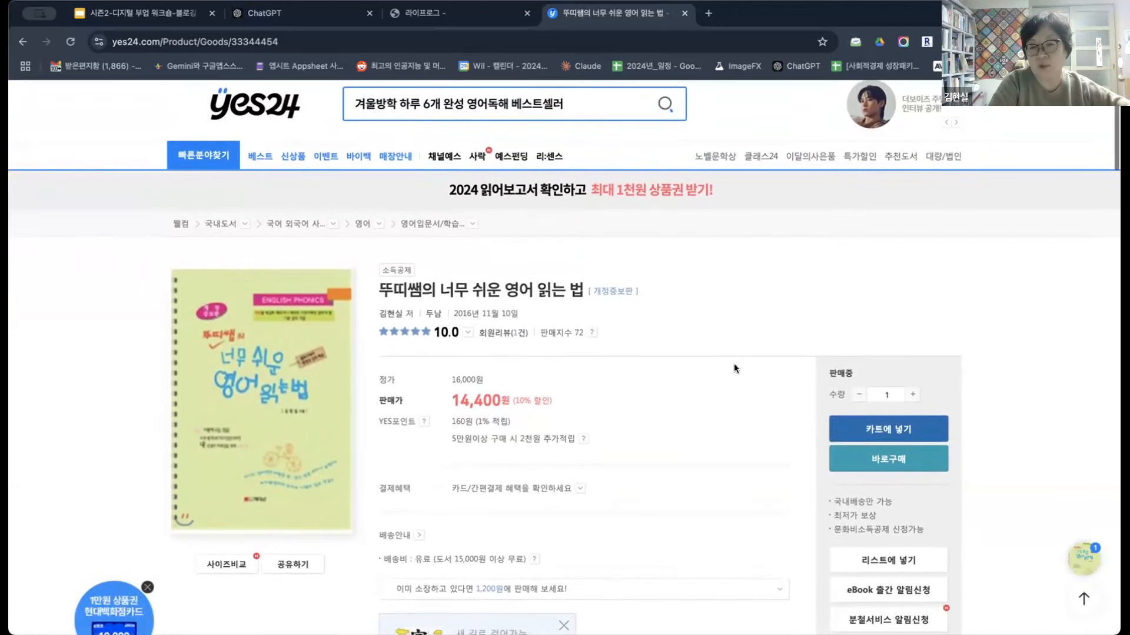
scroll(734, 367, up, 1)
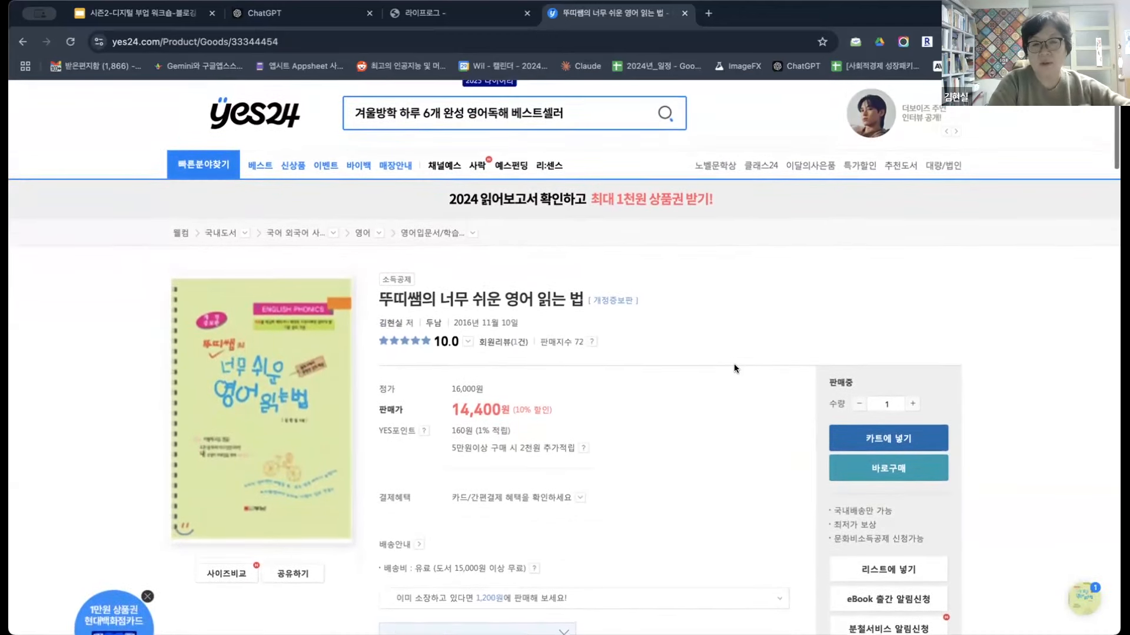
right_click(734, 365)
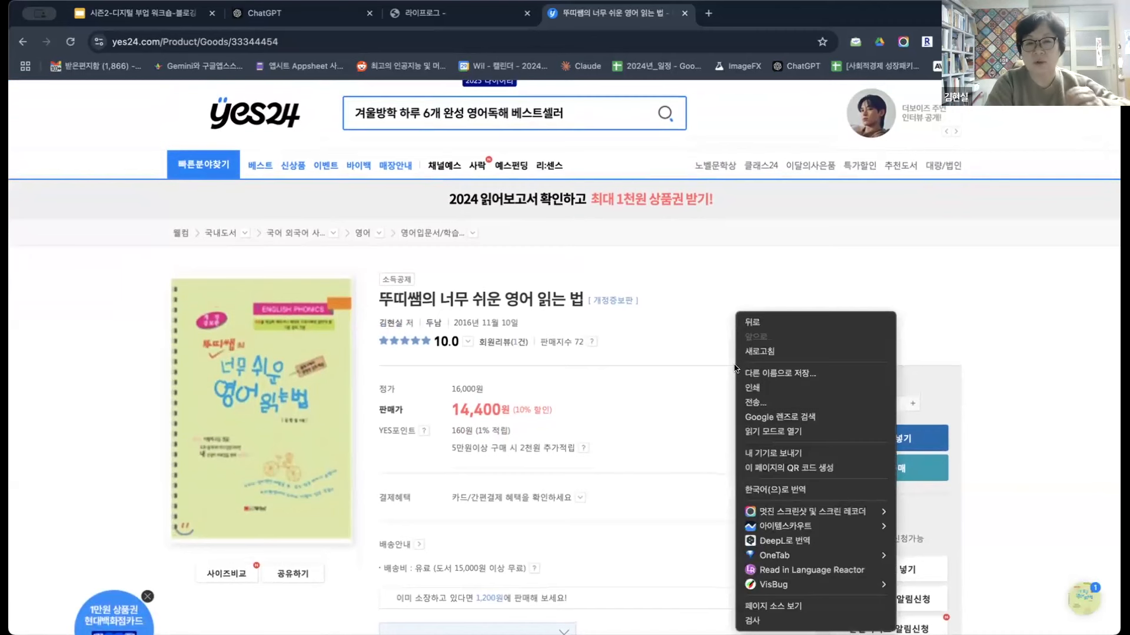
click(669, 345)
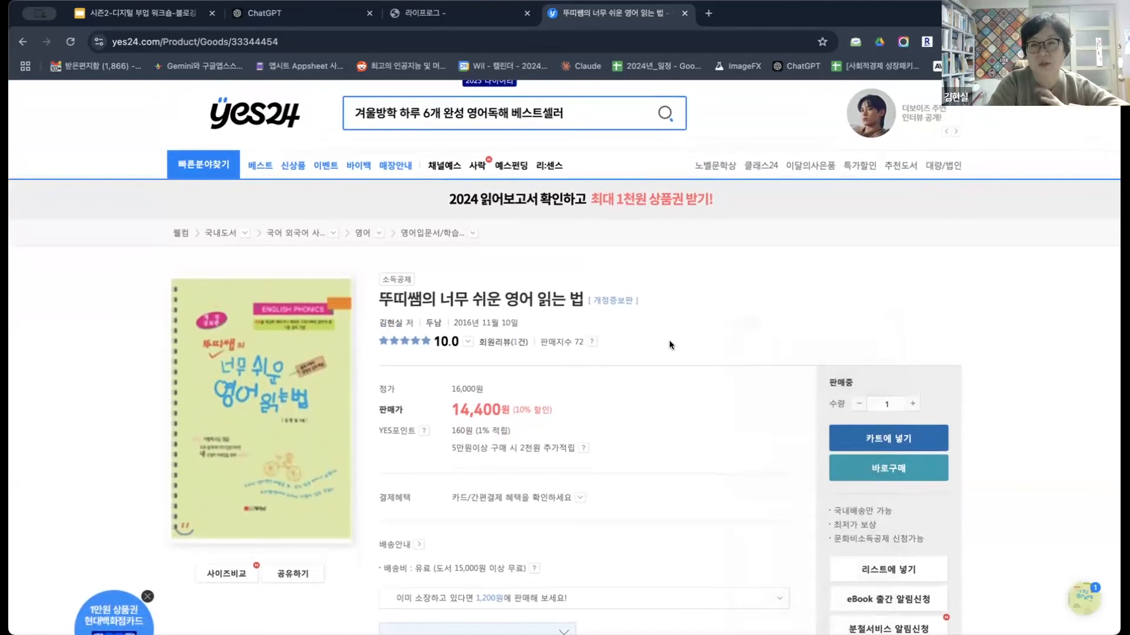